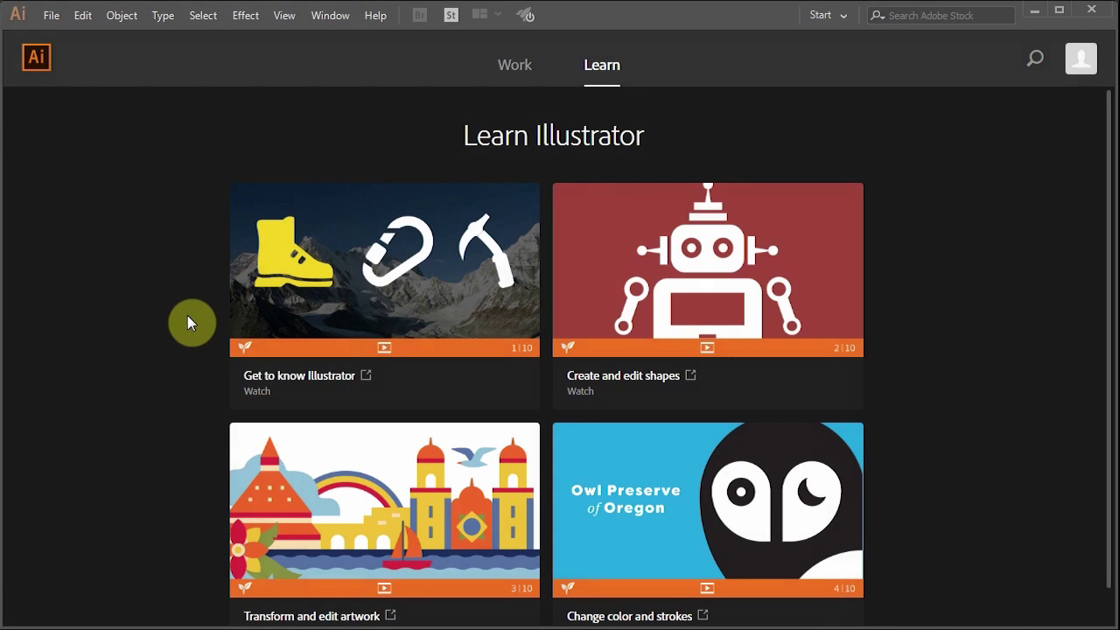
- Create a new blank document from the Web tab's Common 1366 × 768 px preset
click(52, 16)
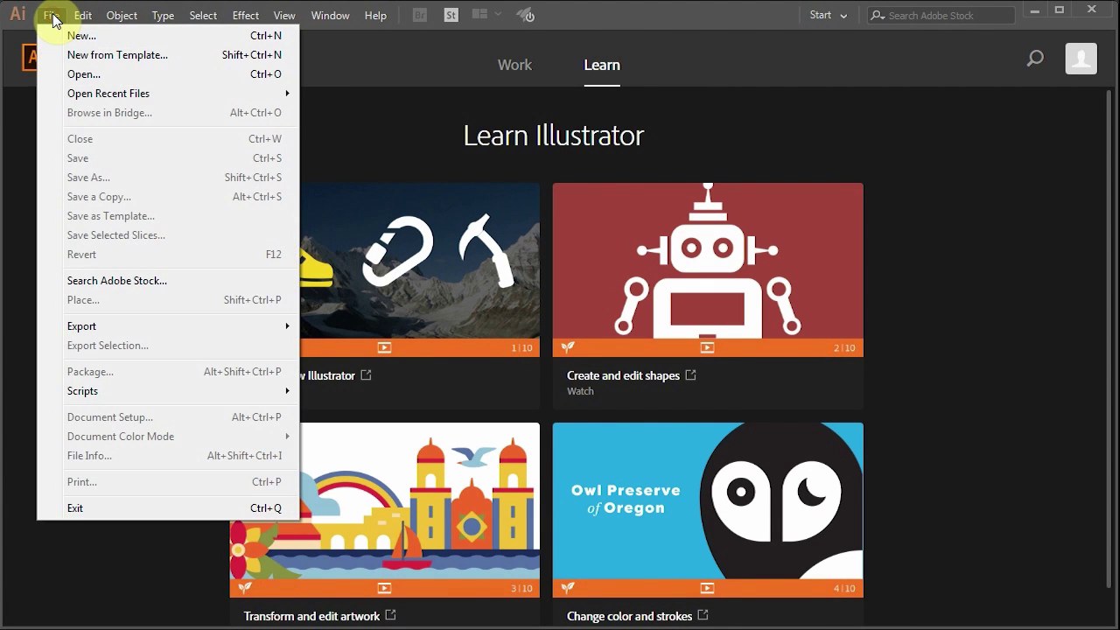
click(110, 37)
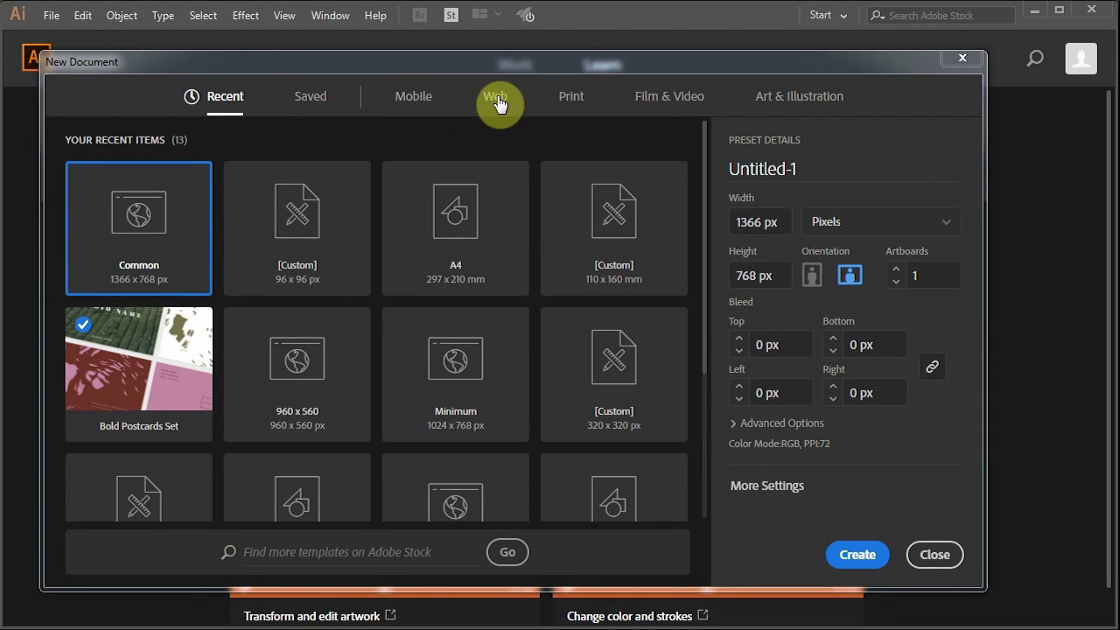
click(498, 98)
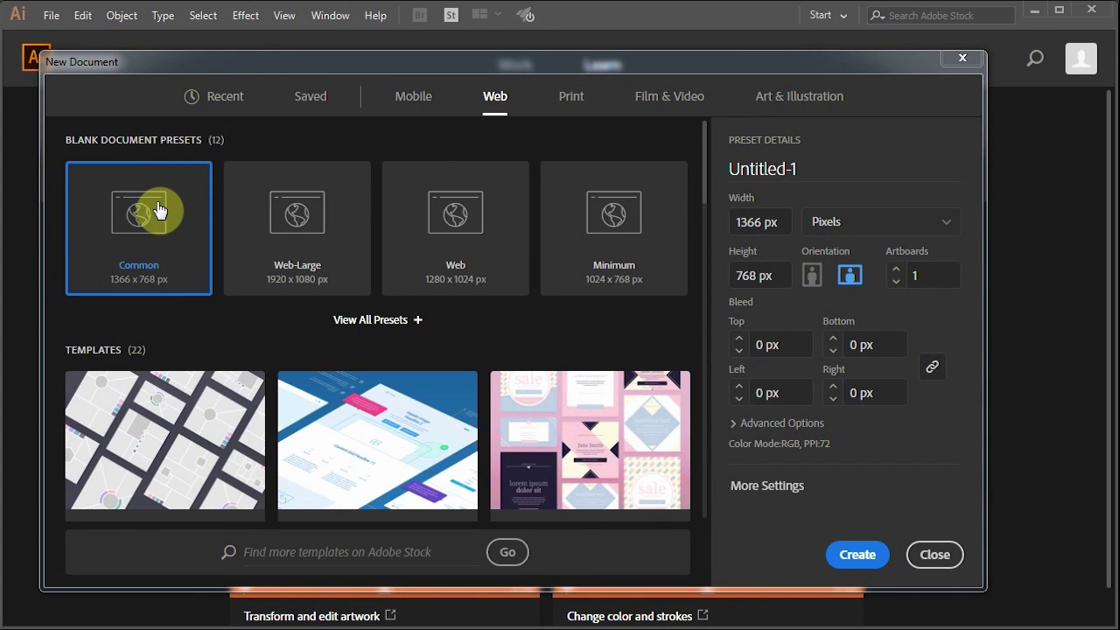
click(858, 554)
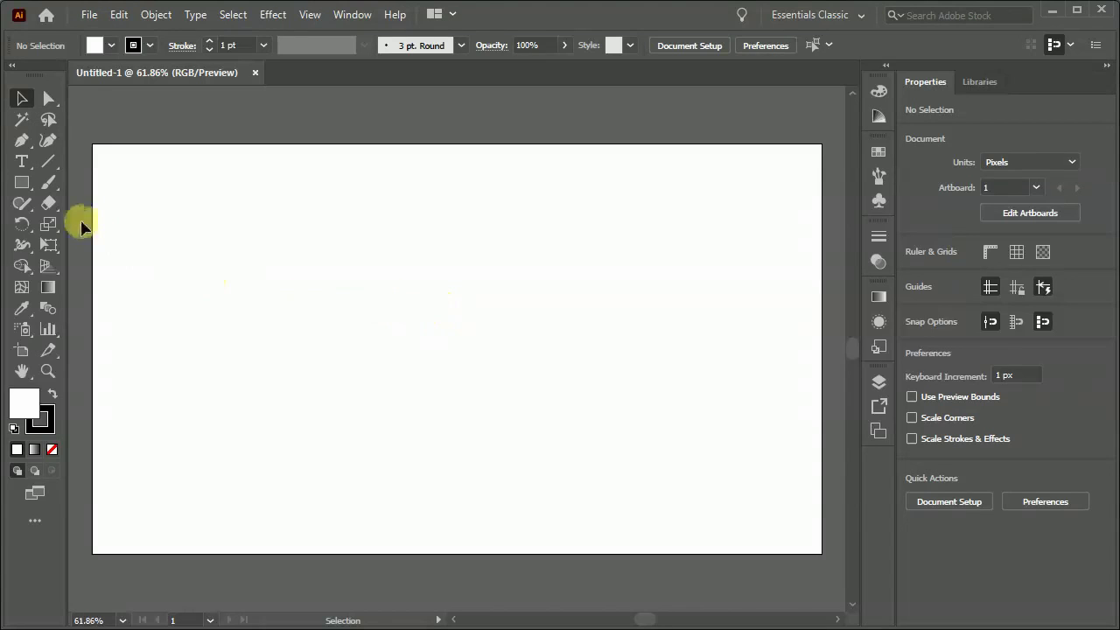
- Make a 100 × 100 px circle with the Ellipse tool and Shift+Alt-drag copies into a row of five
click(22, 182)
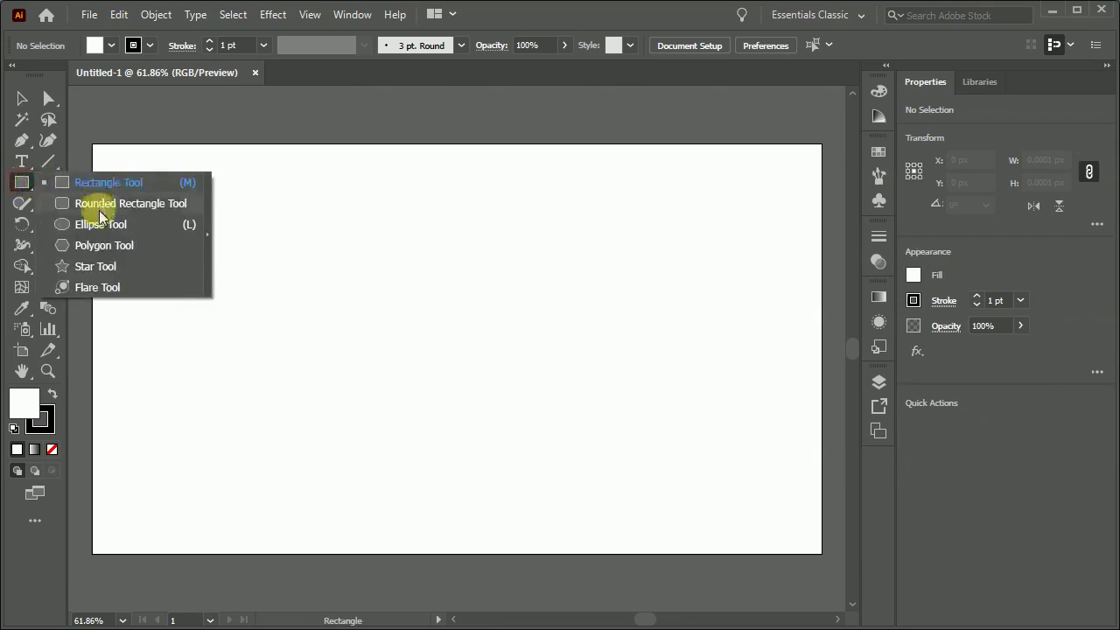
click(101, 224)
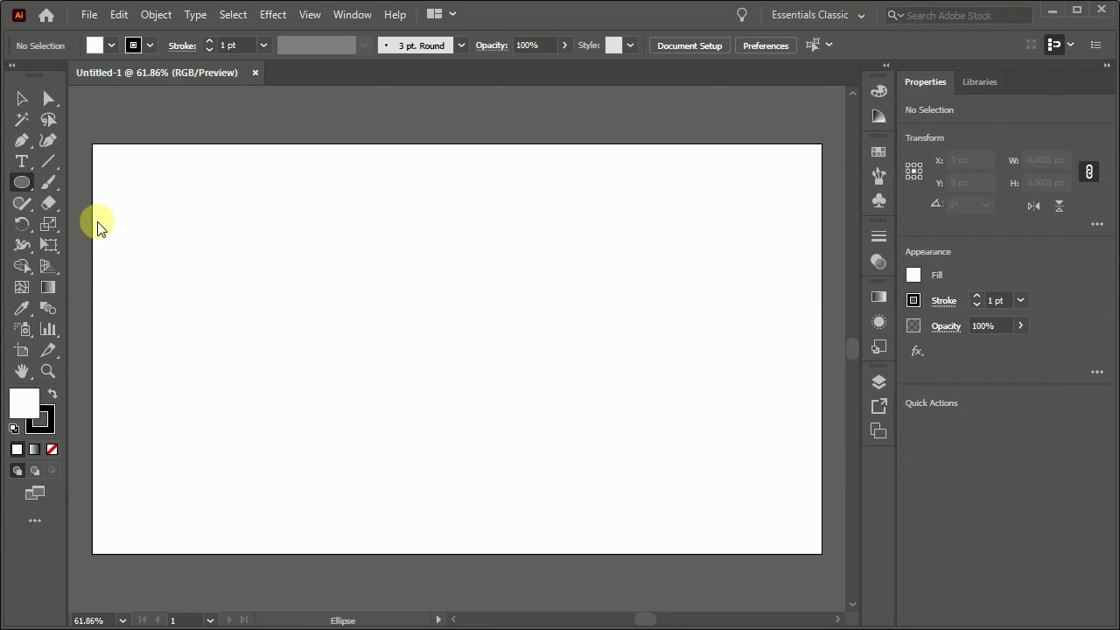
click(135, 188)
text(100)
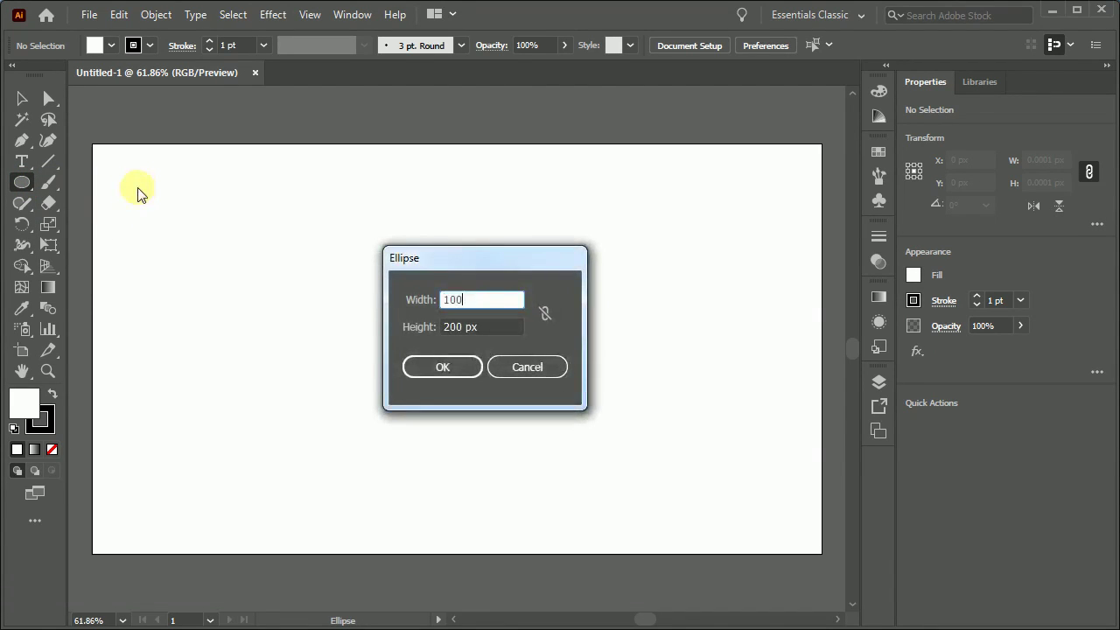
key(Tab)
text(100)
key(Tab)
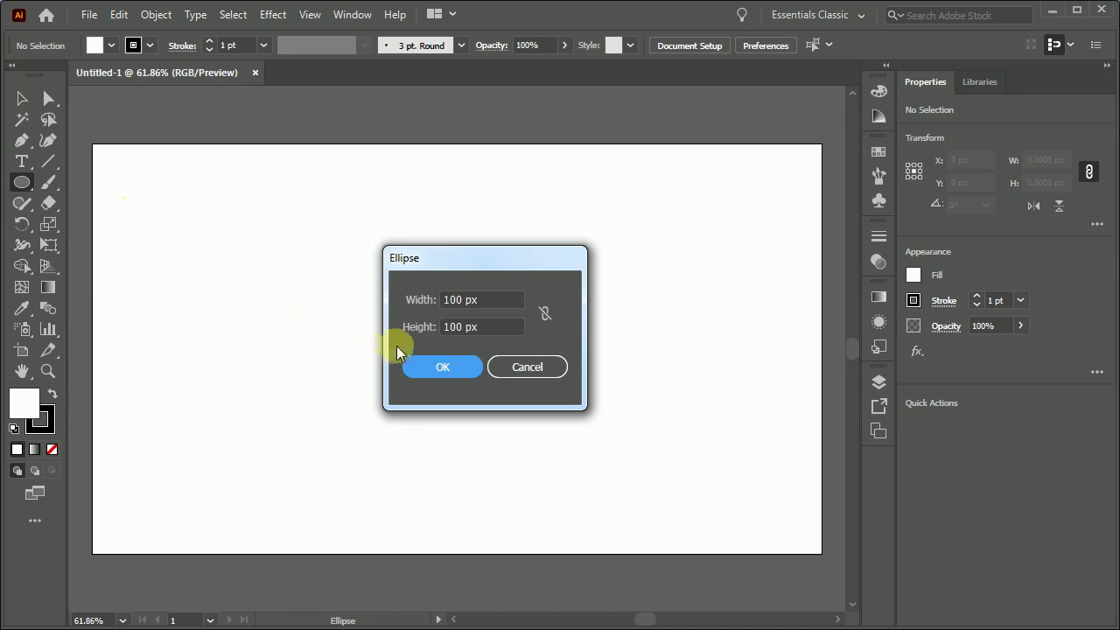
click(435, 368)
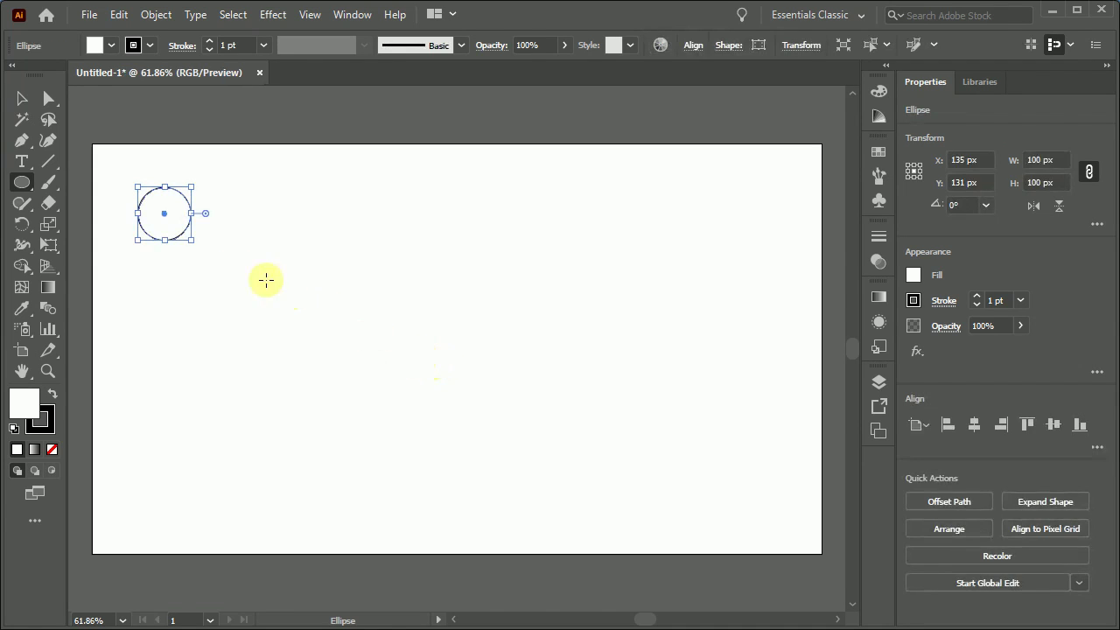
click(22, 104)
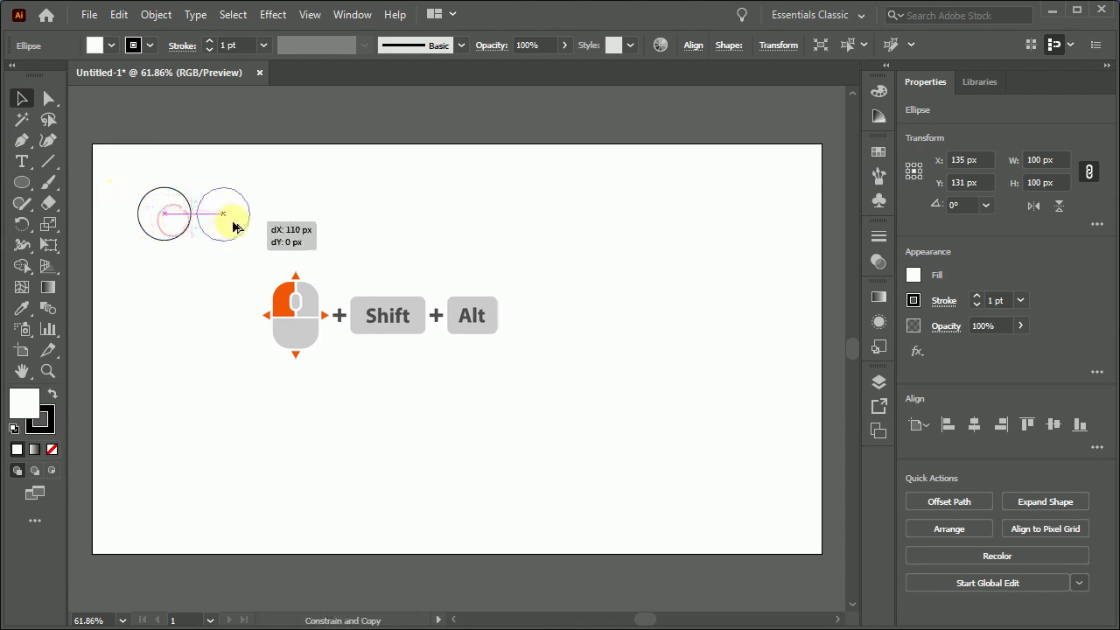
drag(173, 226, 445, 233)
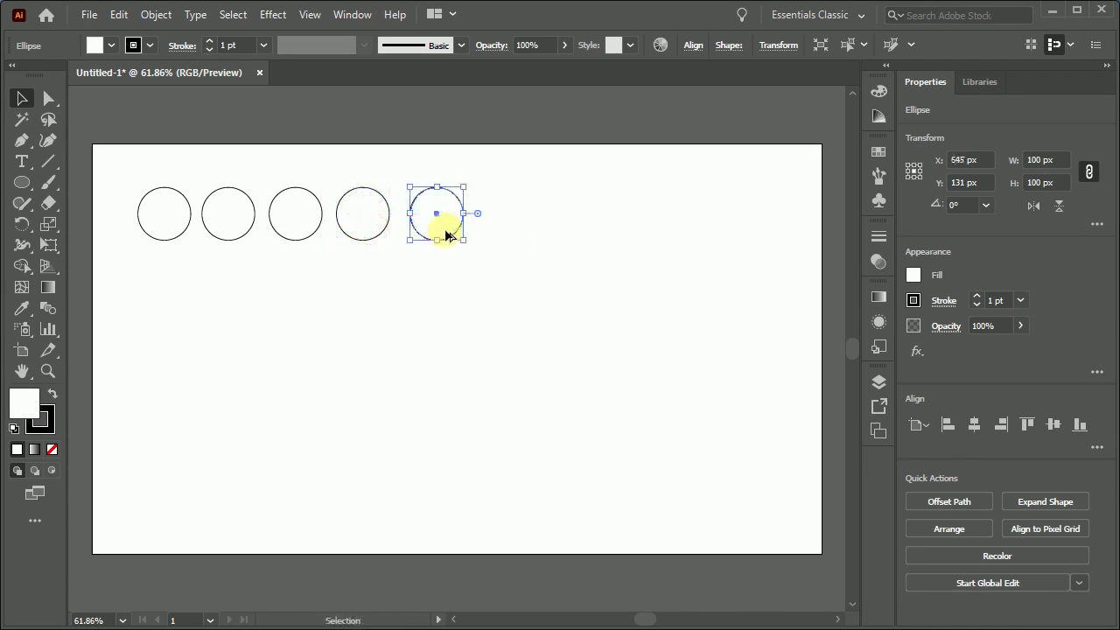
- Fill the first circle with a light grey RGB 250, 250, 250
click(168, 218)
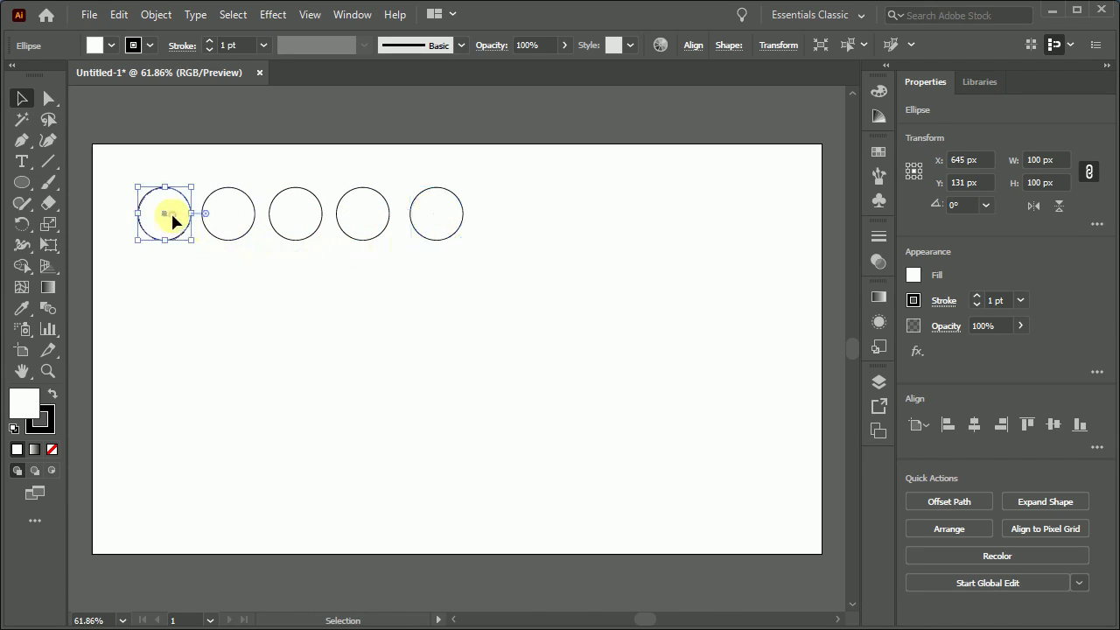
click(910, 276)
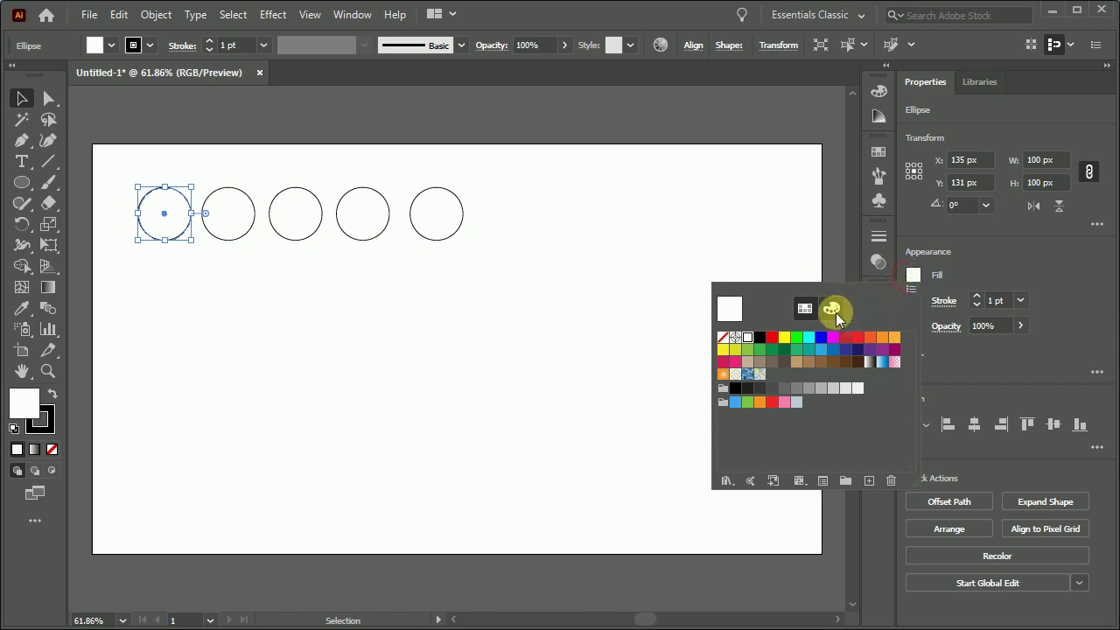
click(833, 310)
drag(890, 339, 859, 342)
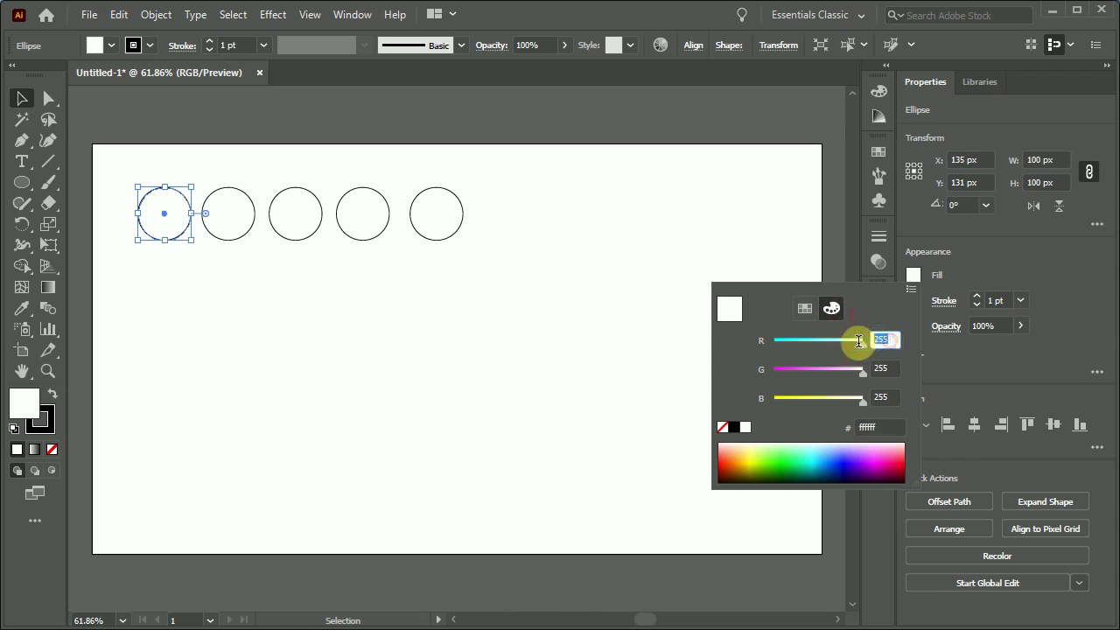
text(250)
key(Tab)
text(250)
key(Tab)
text(250)
key(Tab)
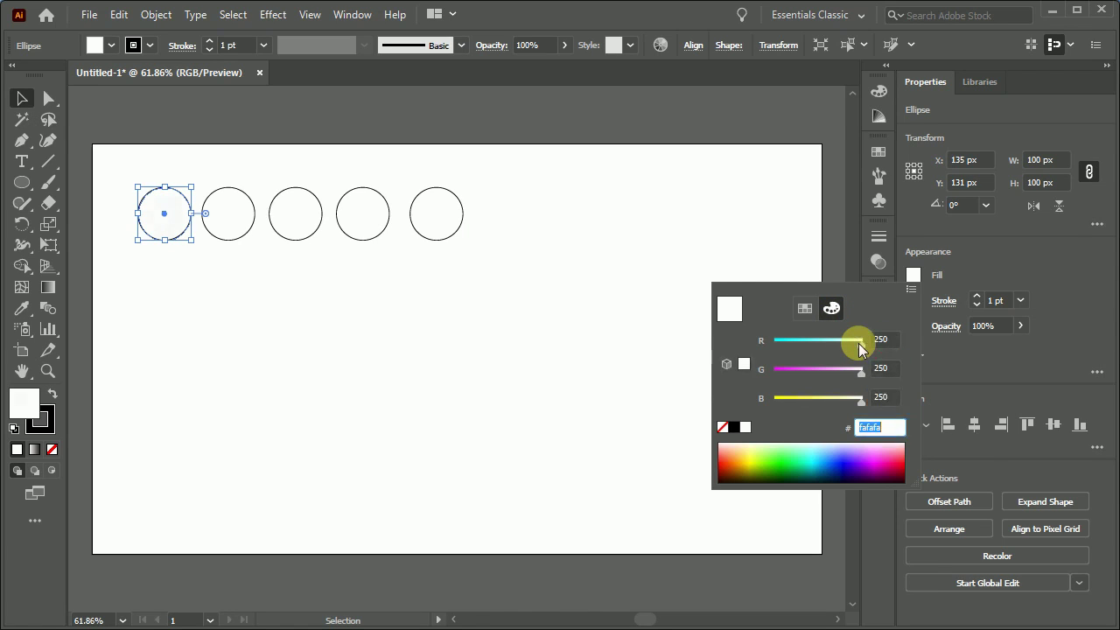
click(293, 297)
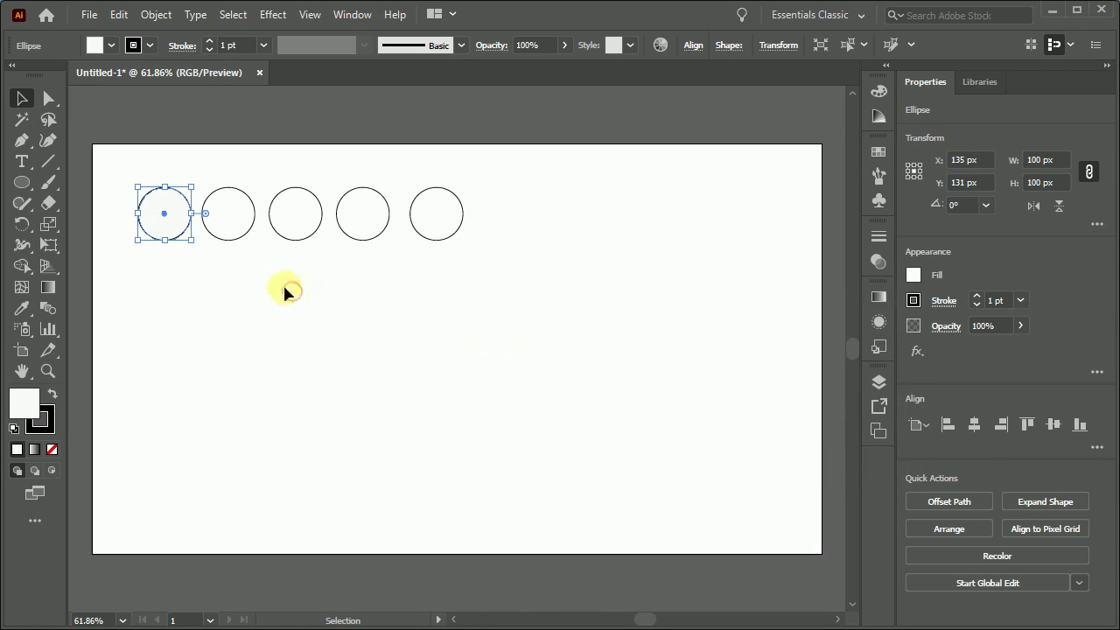
- Fill the second circle with a 220 grey
click(241, 220)
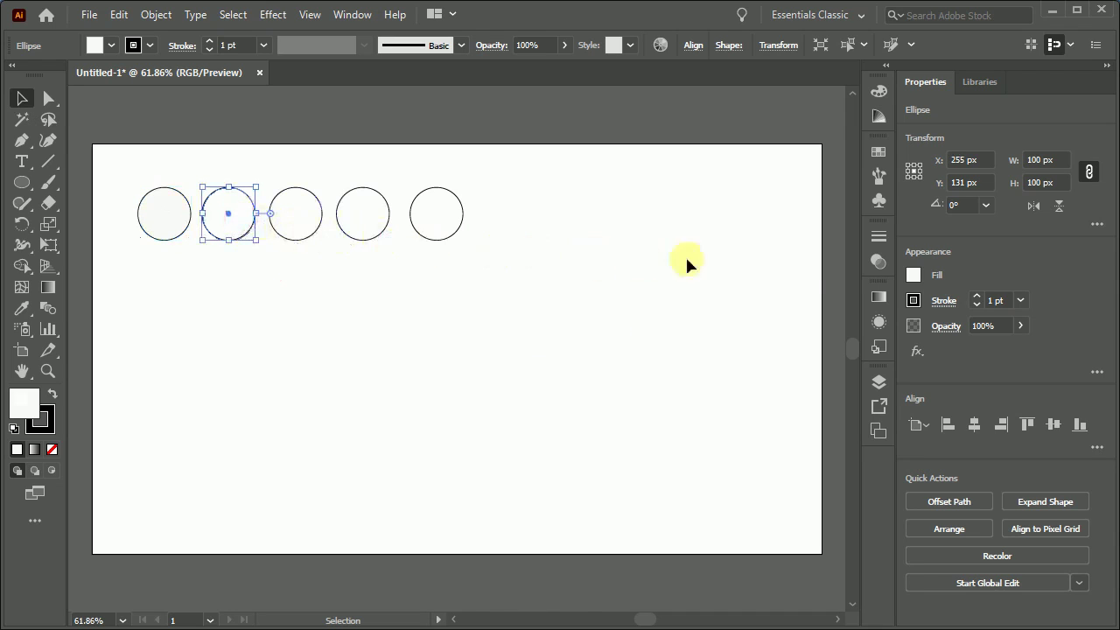
click(916, 280)
text(220)
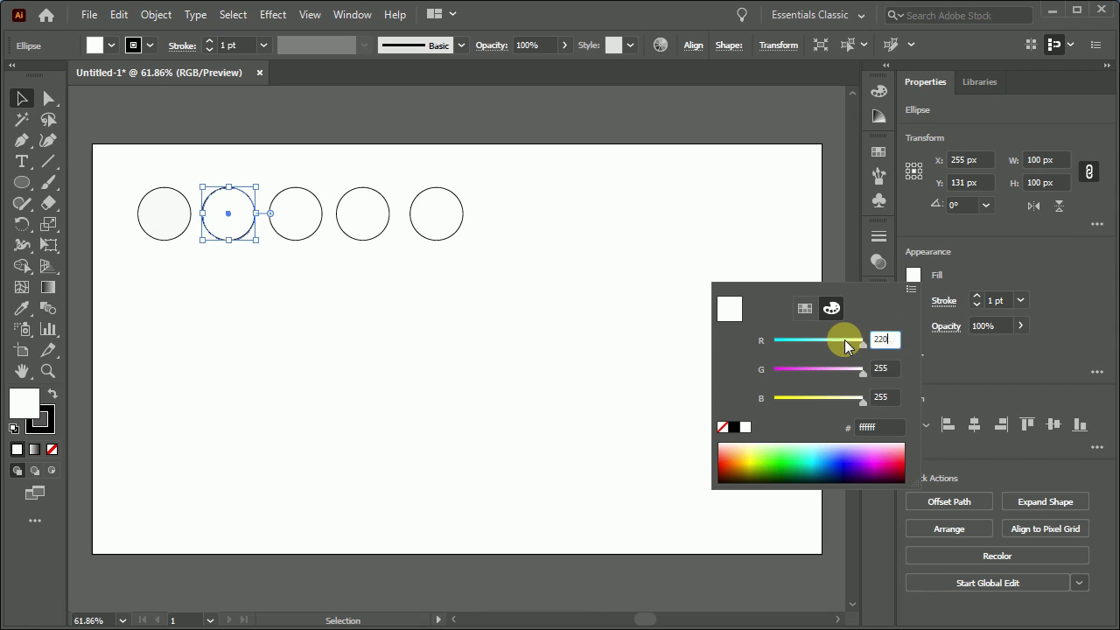
key(Tab)
text(220)
key(Tab)
key(Tab)
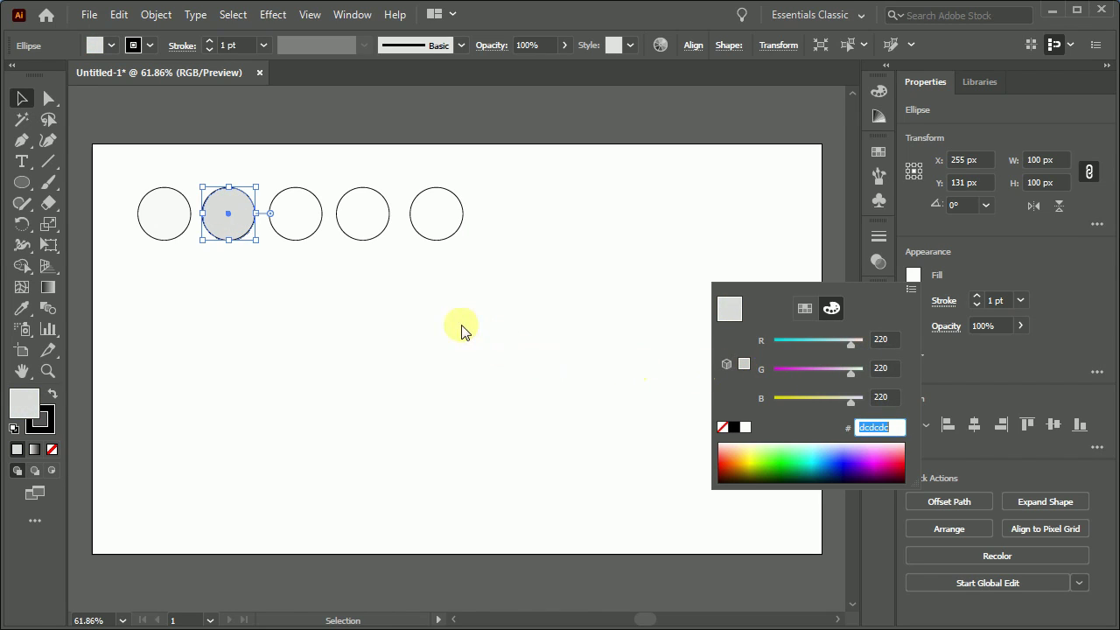
key(Return)
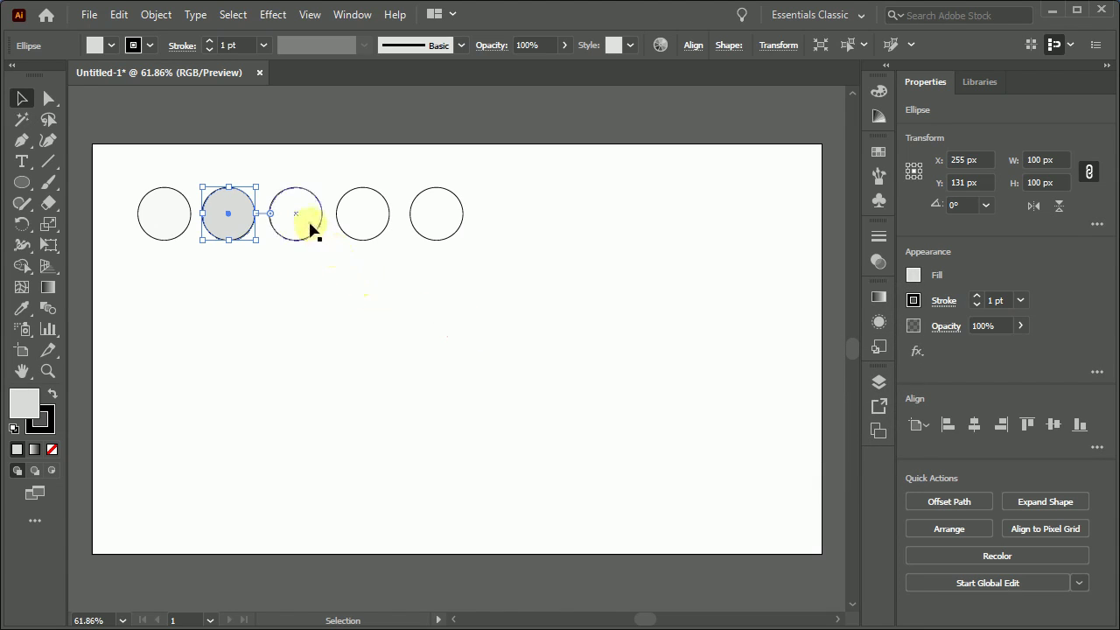
- Fill the third circle with RGB 200, 200, 200 grey
click(311, 227)
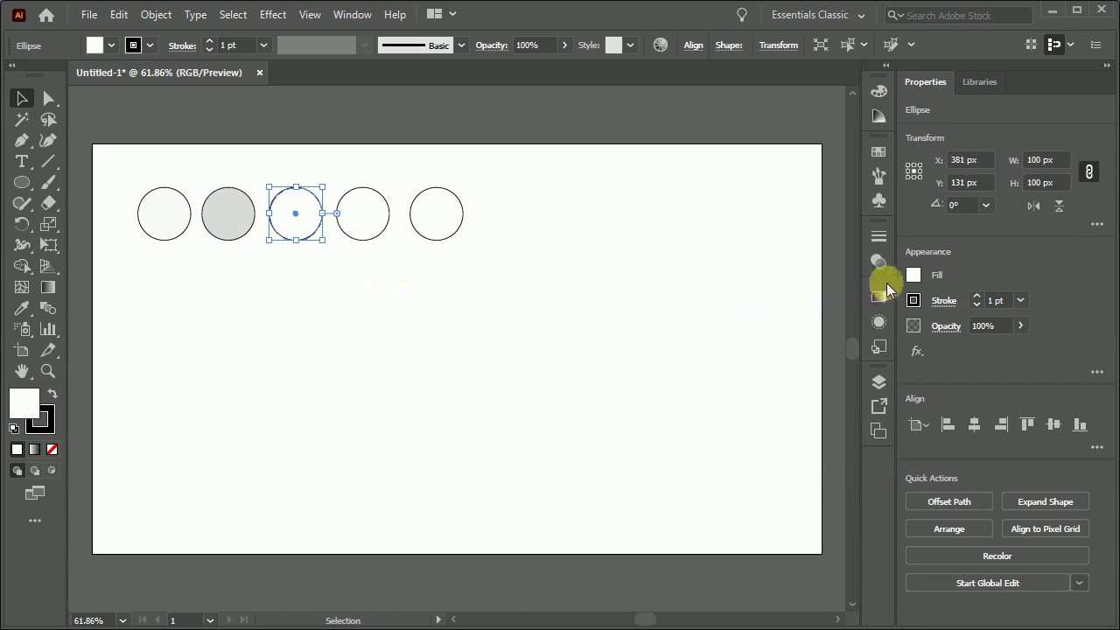
click(913, 275)
click(879, 339)
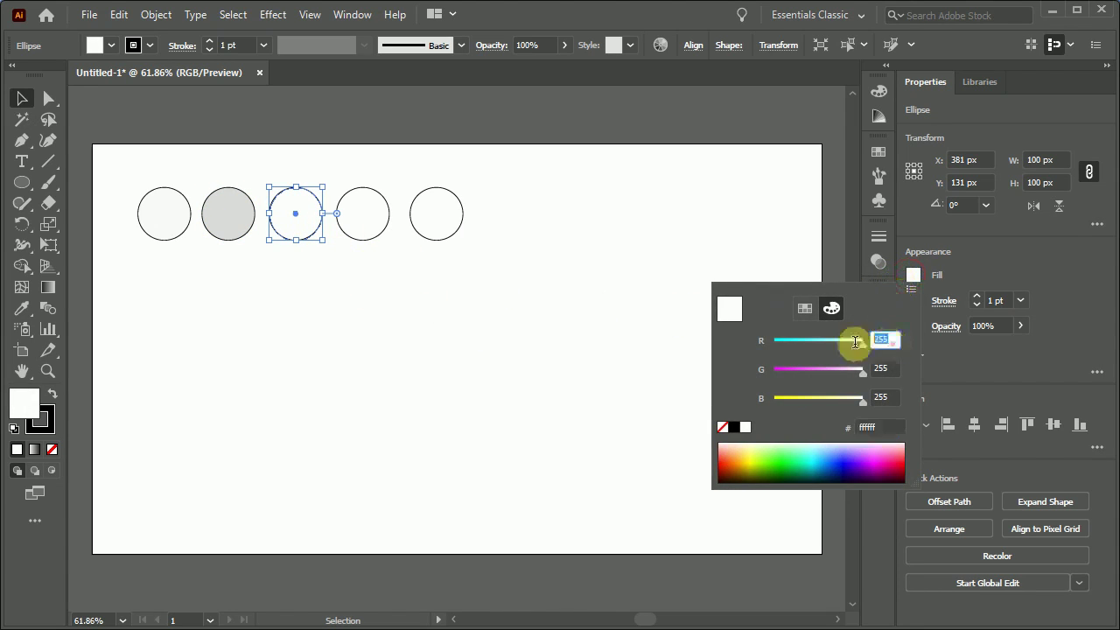
text(200)
key(Tab)
text(200)
key(Tab)
text(200)
key(Tab)
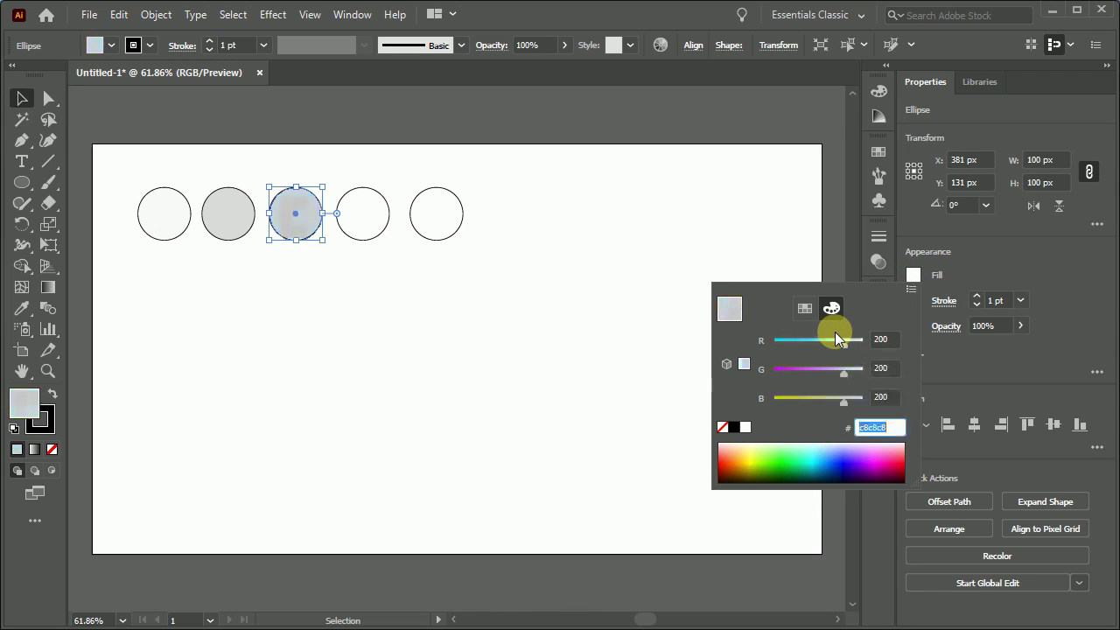
click(451, 291)
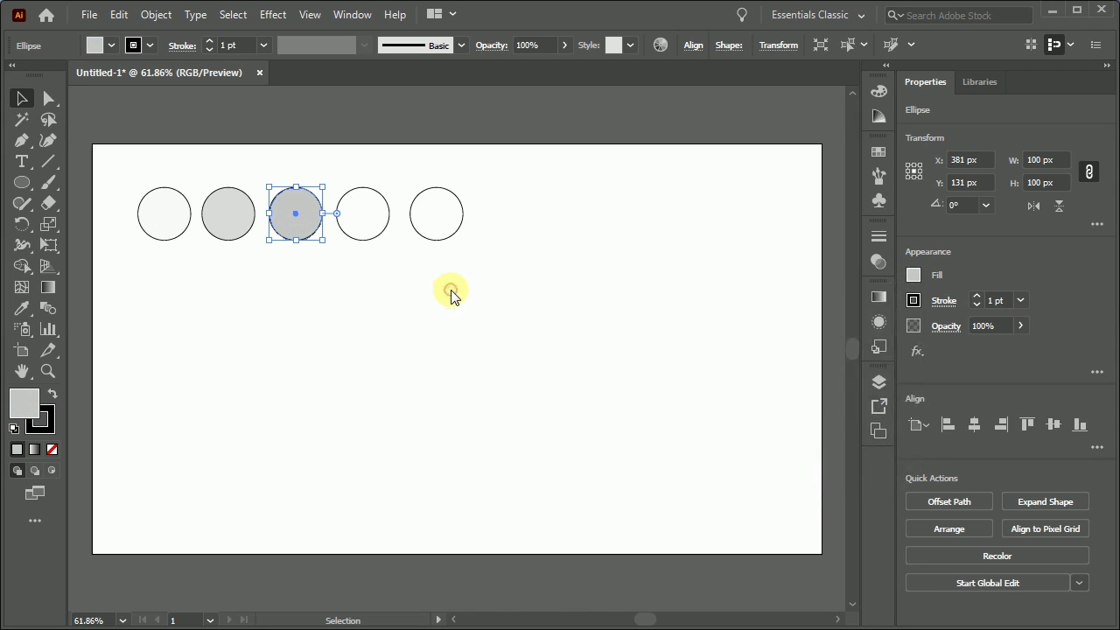
- Fill the fourth circle with RGB 180, 180, 180 grey (#b4b4b4)
click(368, 221)
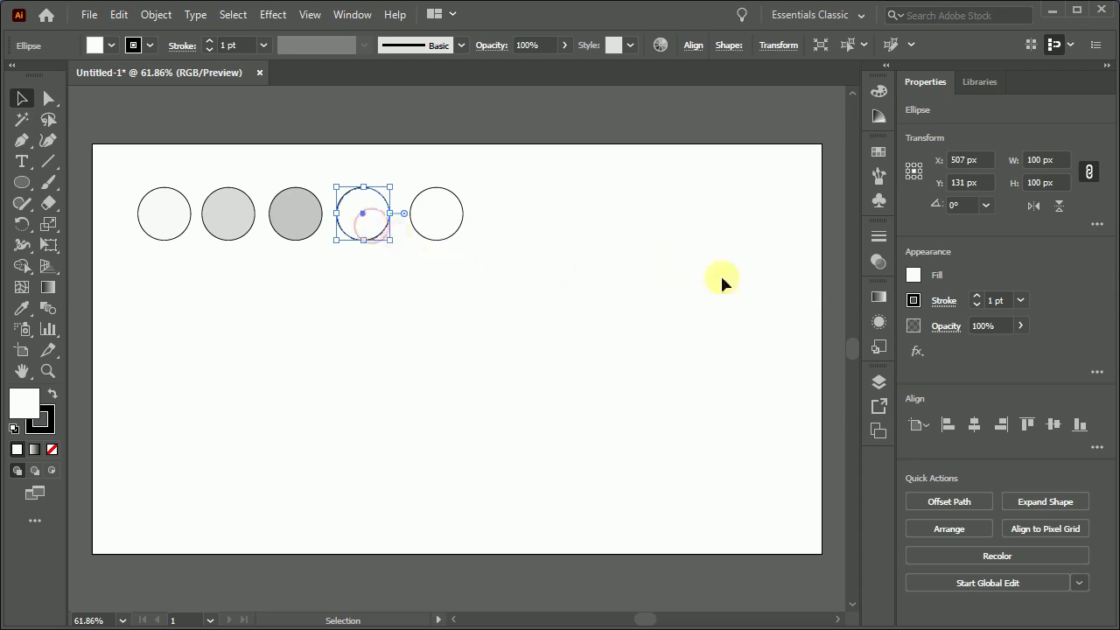
click(914, 276)
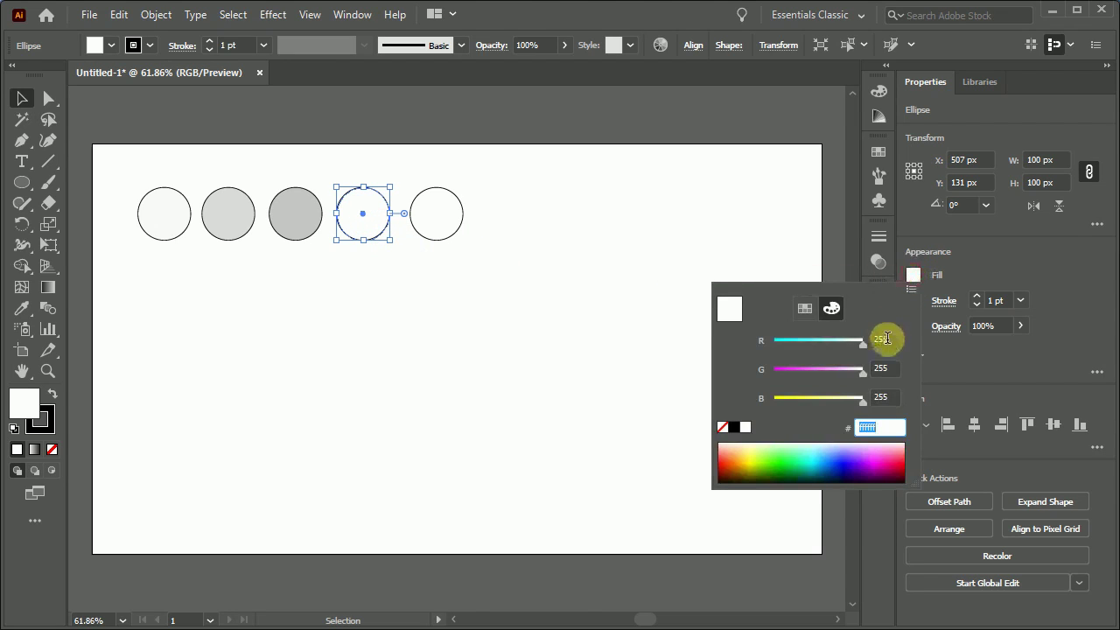
text(180)
key(Tab)
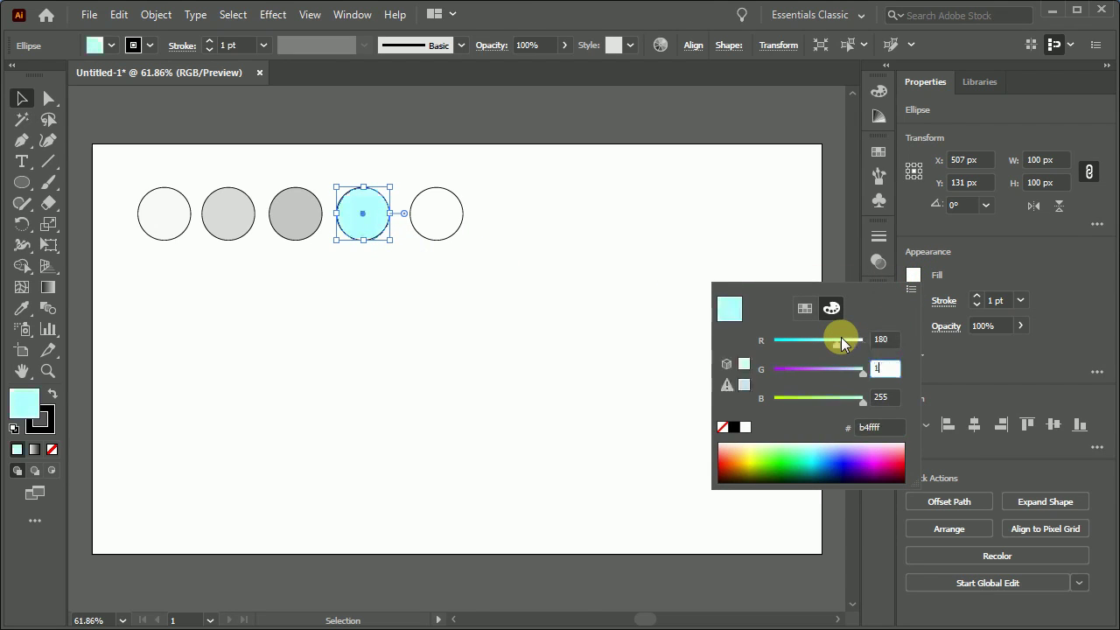
text(180)
key(Tab)
text(180)
key(Tab)
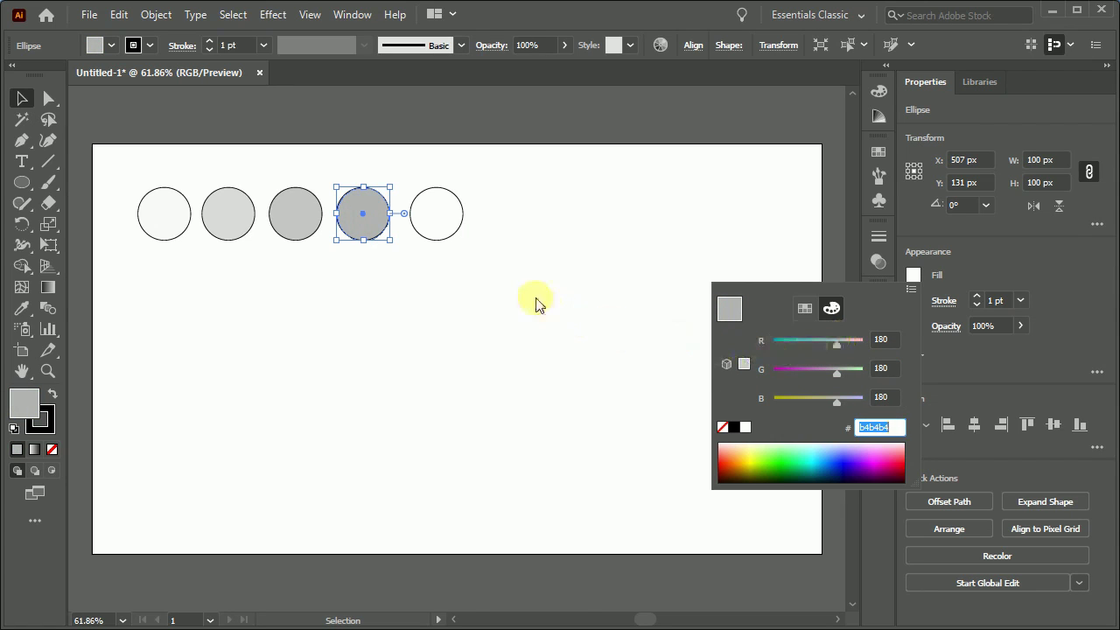
key(Escape)
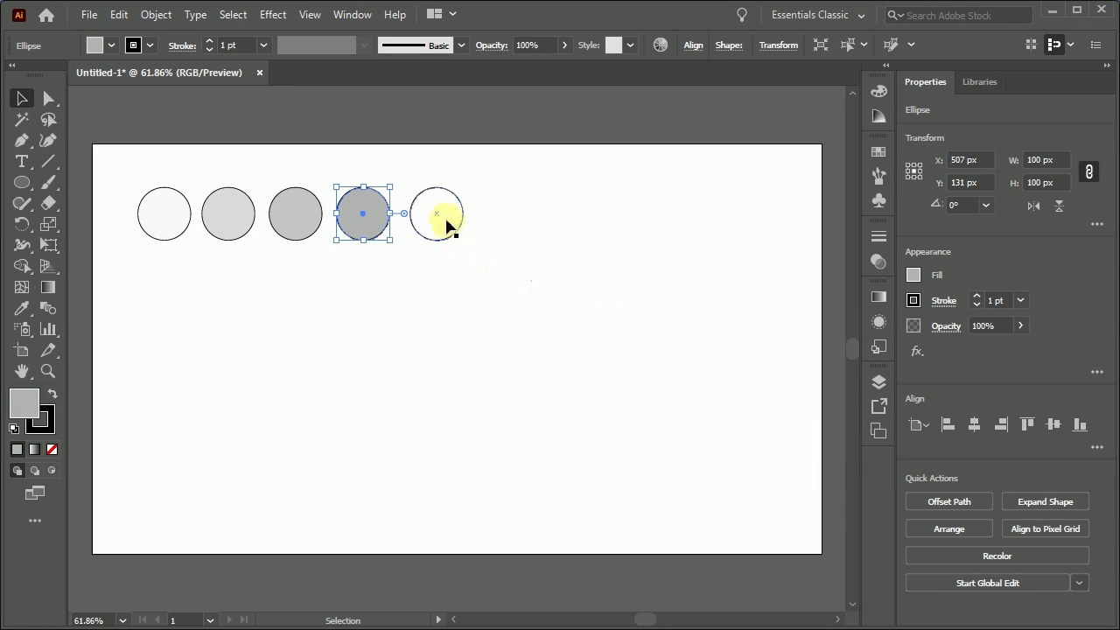
- Give the fifth circle a dark grey fill of RGB 70, 70, 70 (#464646)
click(446, 225)
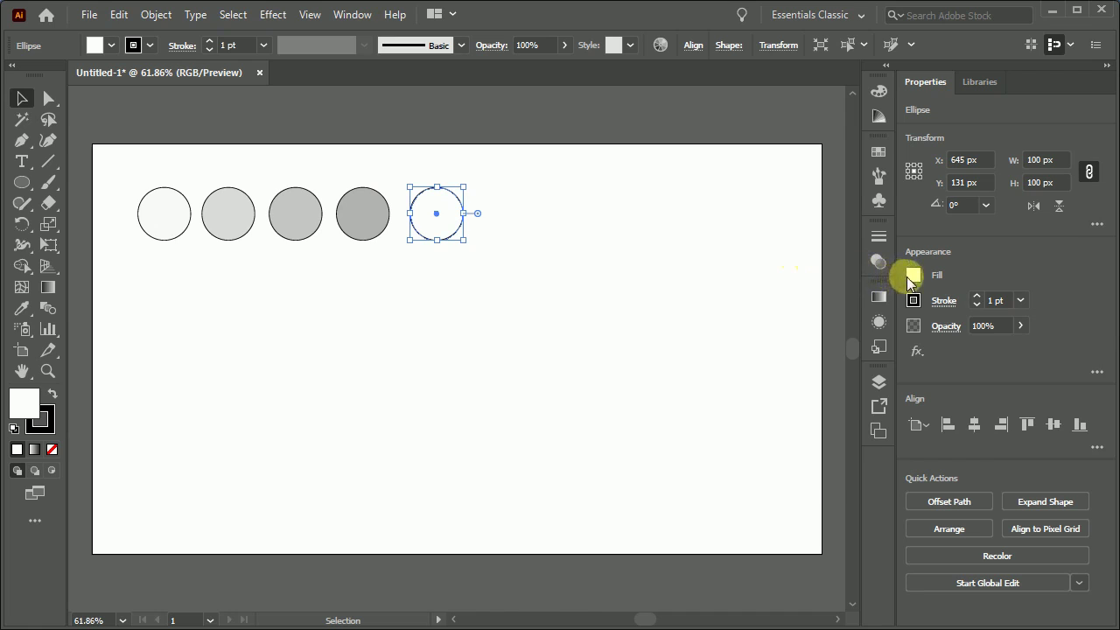
click(910, 275)
text(70)
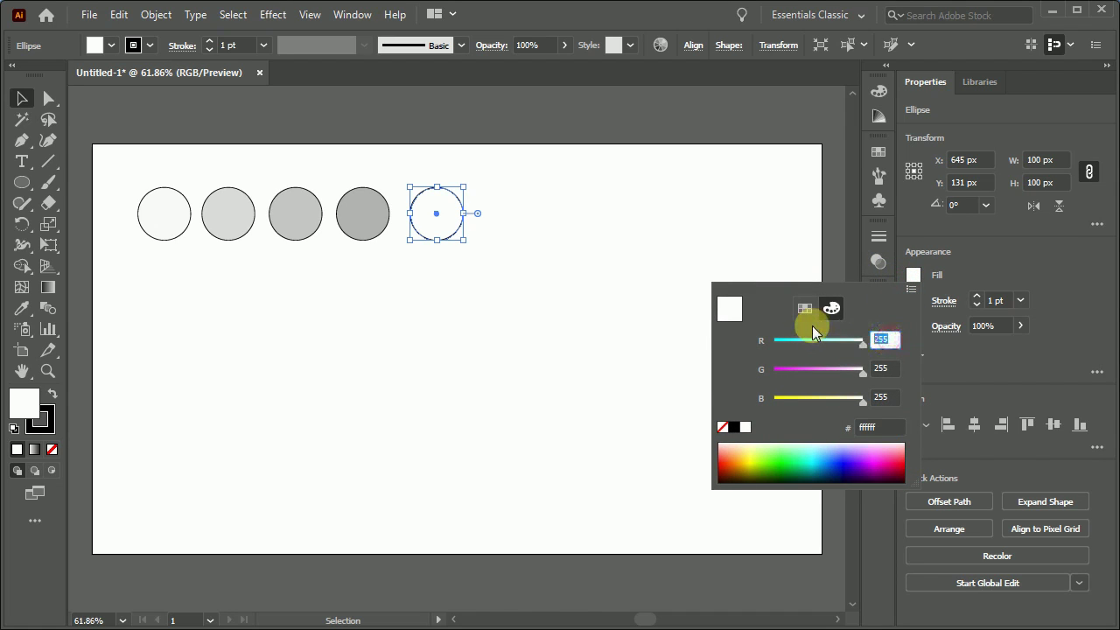
key(Tab)
text(70)
key(Tab)
text(70)
key(Tab)
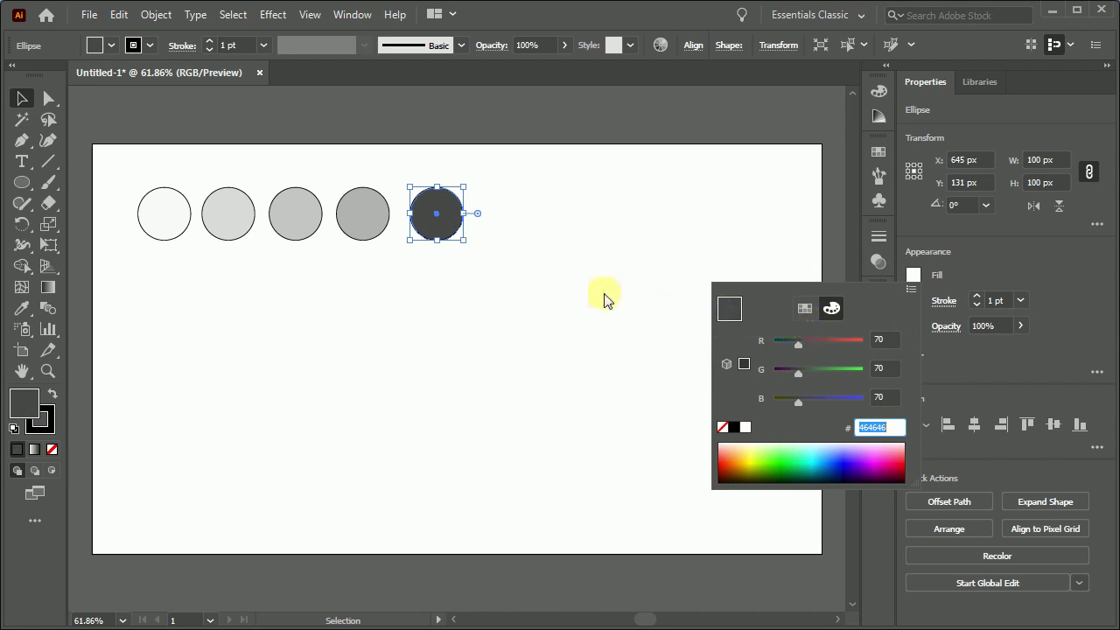
click(549, 264)
- Select all five circles and set their stroke to None
drag(513, 167, 127, 281)
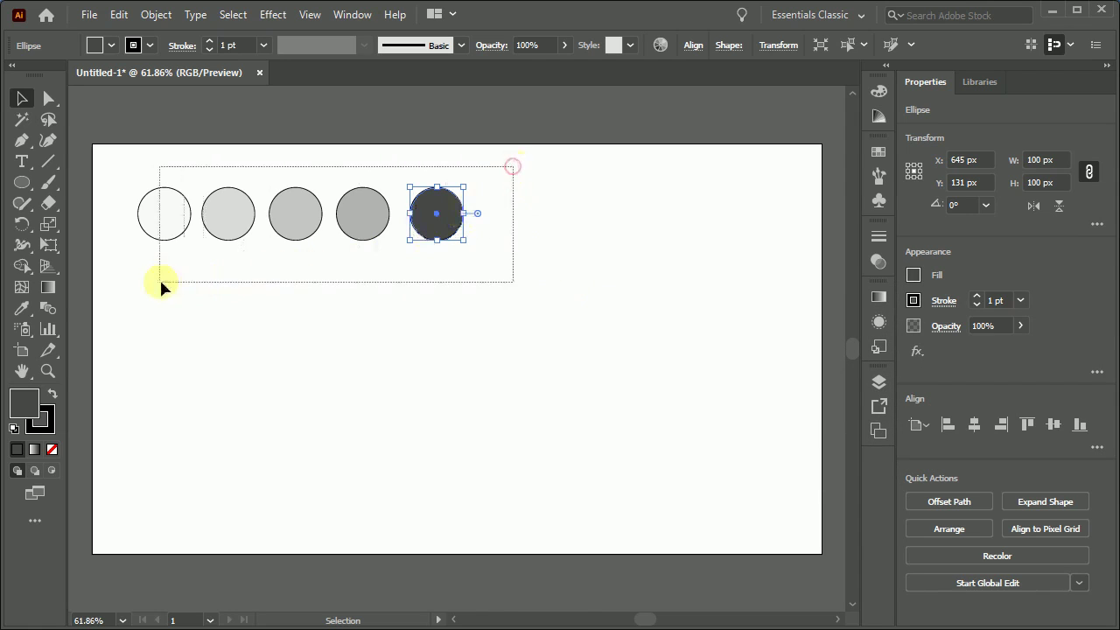
click(913, 300)
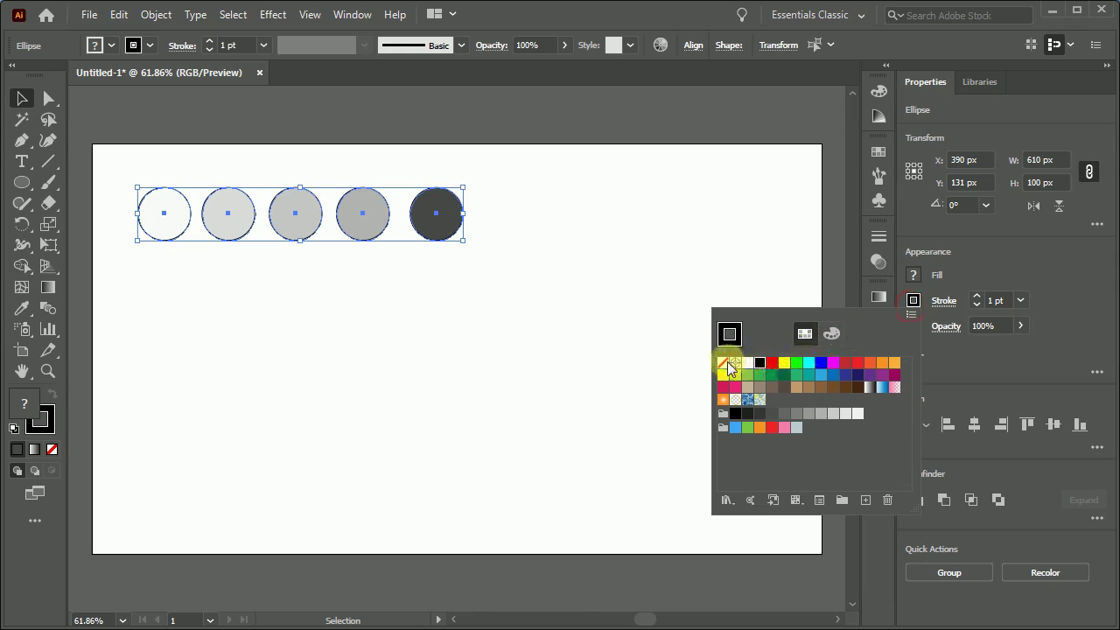
click(725, 363)
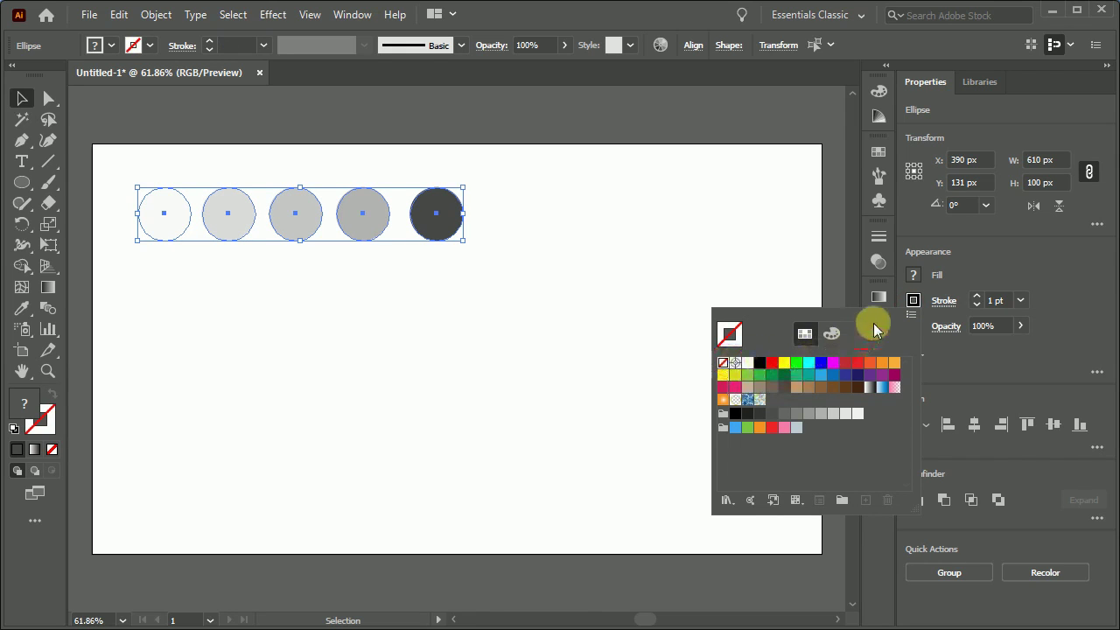
click(913, 300)
- Move the row of circles onto the pasteboard above the artboard and deselect
scroll(604, 328, up, 3)
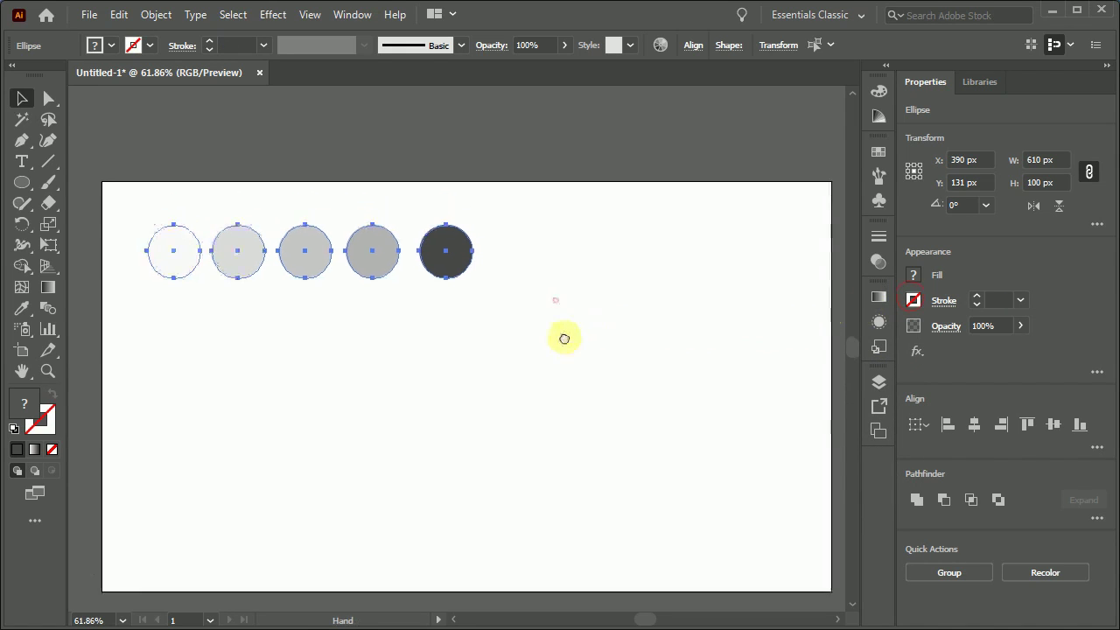
drag(471, 324, 467, 203)
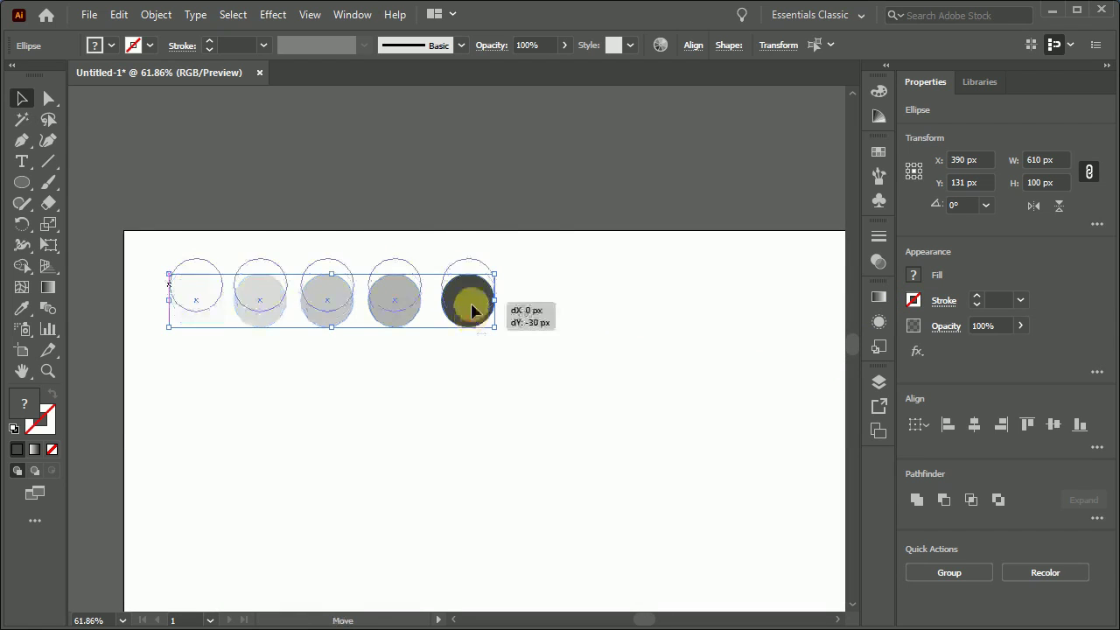
scroll(492, 311, down, 1)
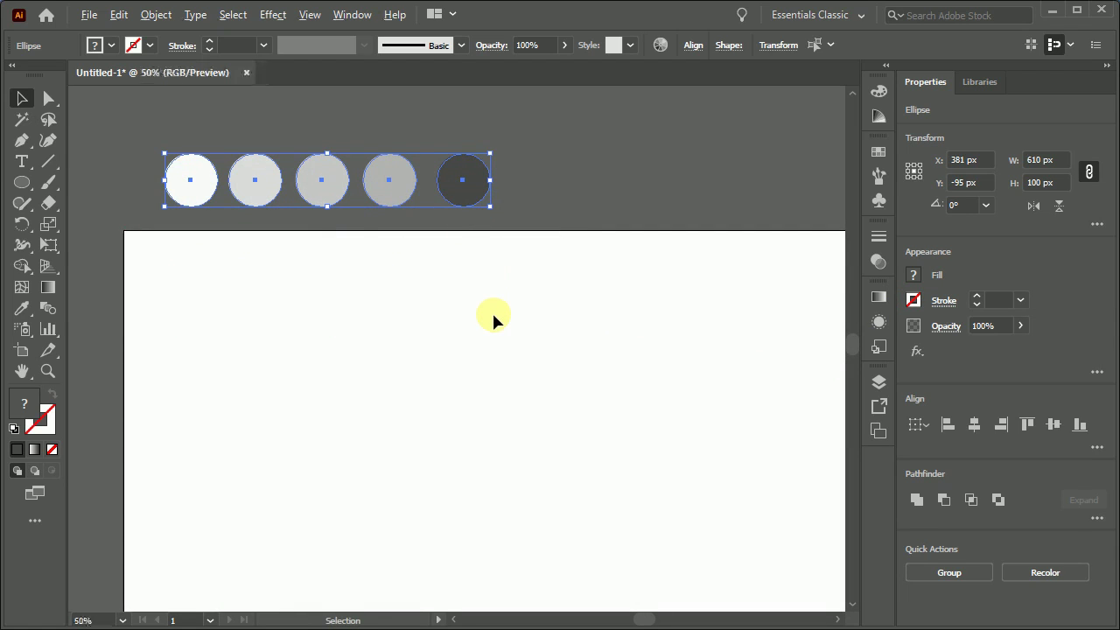
drag(508, 345, 480, 305)
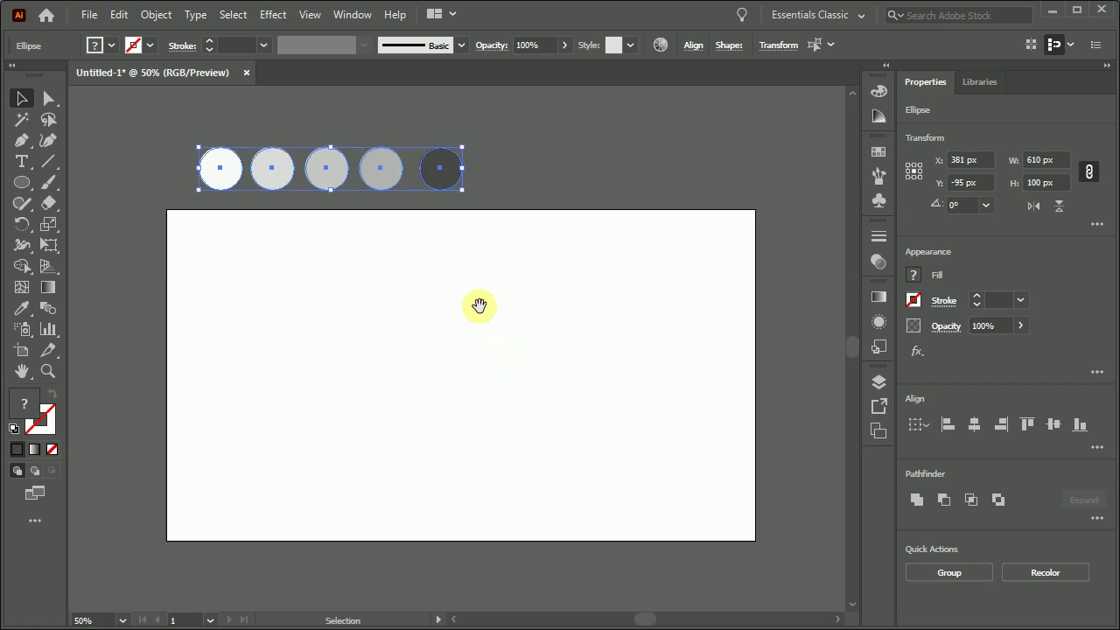
click(480, 307)
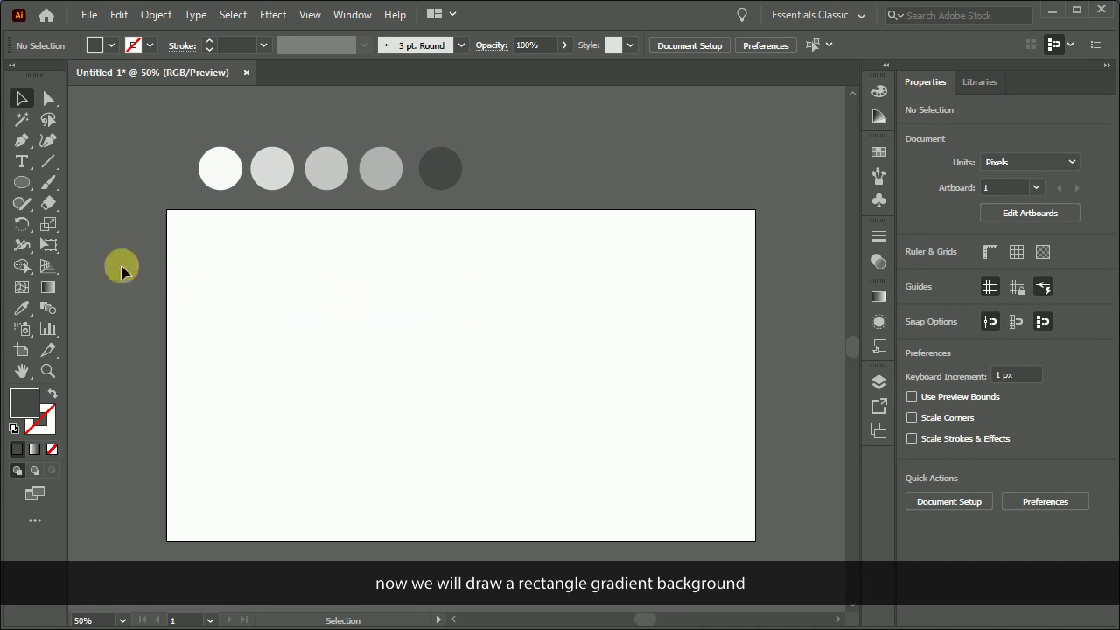
- Draw a 1366 × 768 px rectangle from the artboard's top-left to bottom-right corner and show its Gradient panel
click(22, 183)
drag(24, 183, 80, 182)
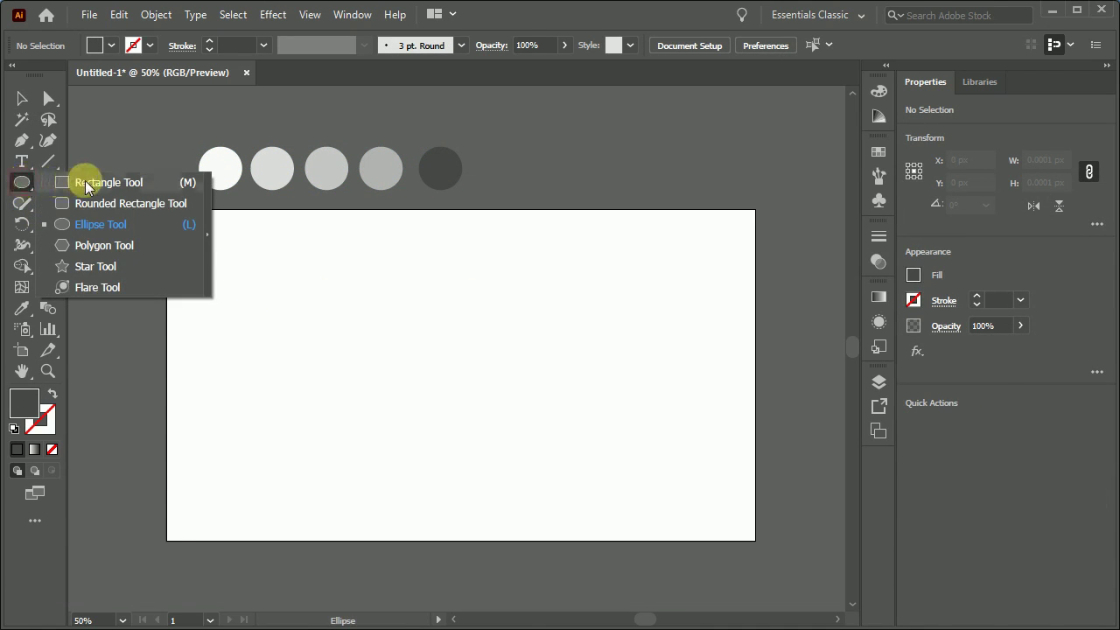
click(85, 182)
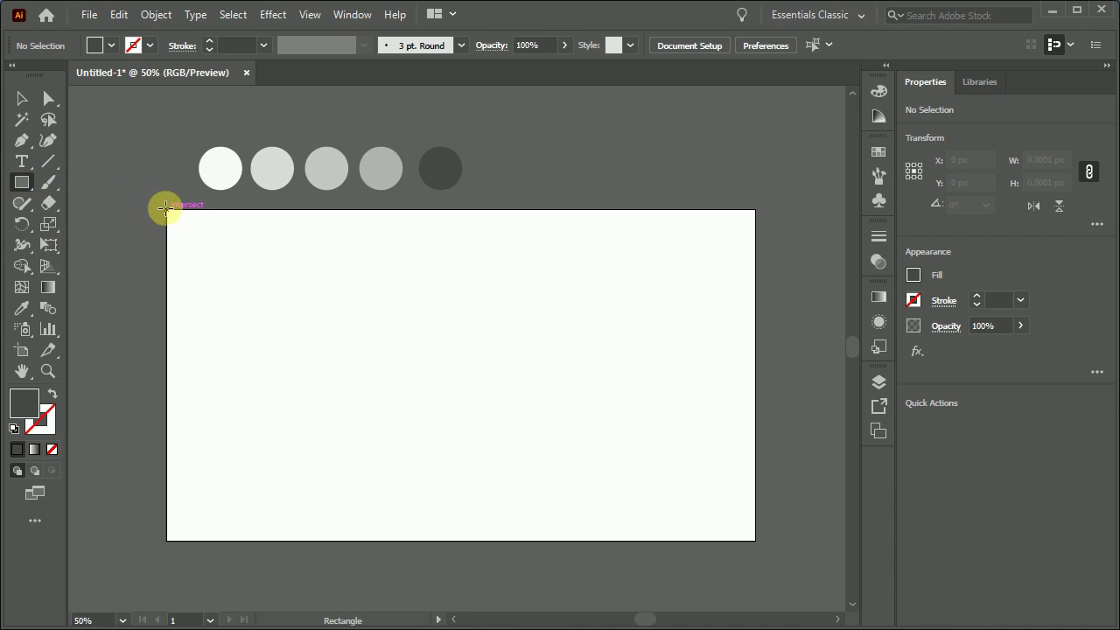
drag(167, 209, 756, 540)
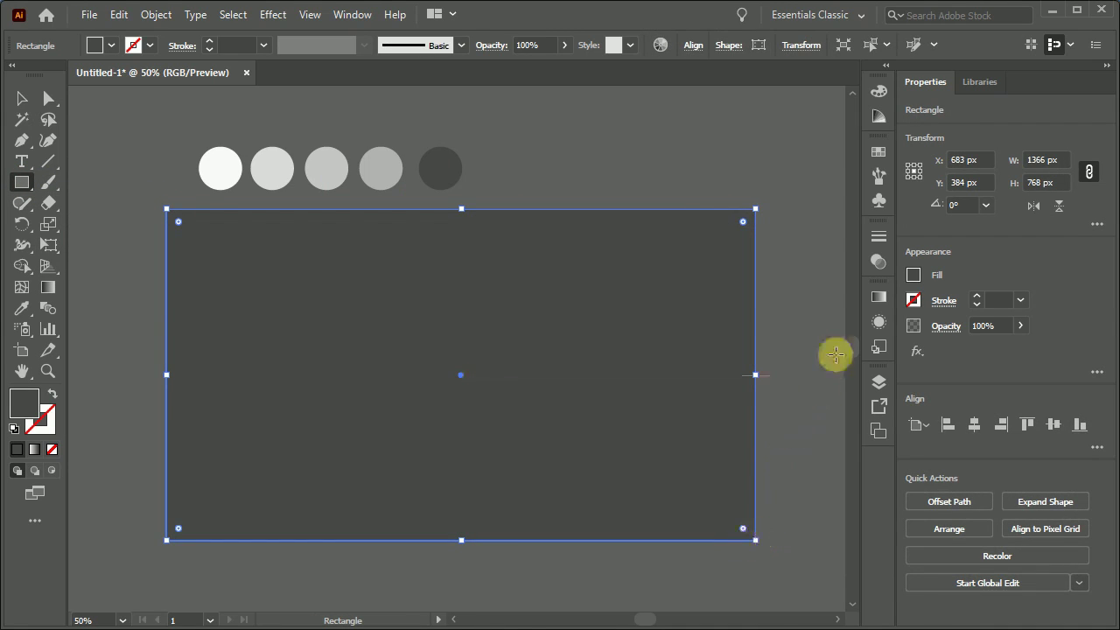
click(879, 296)
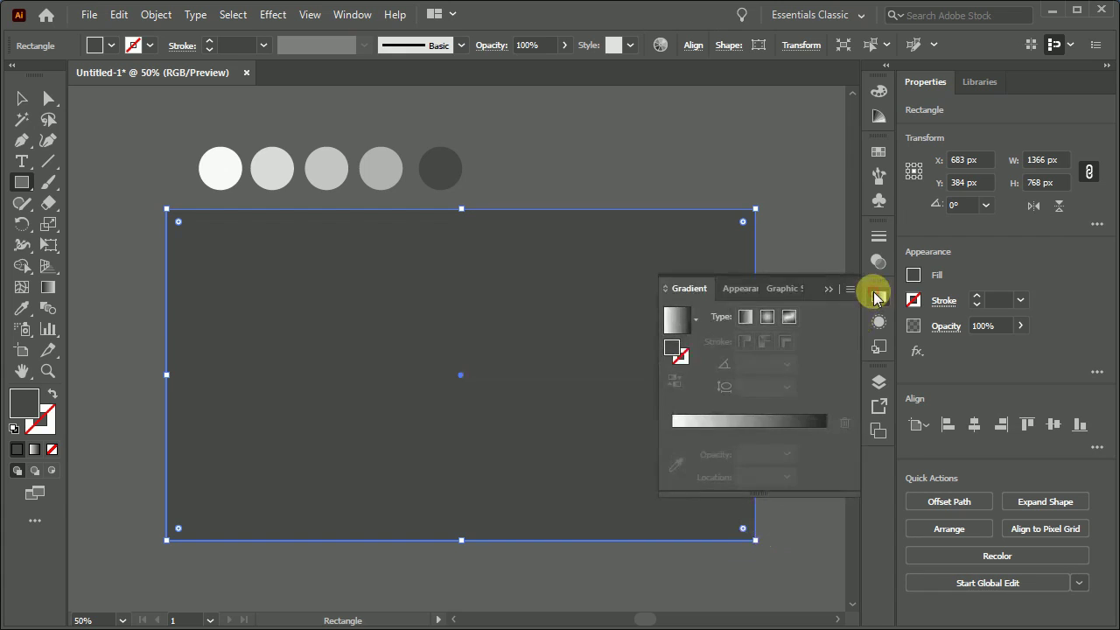
- Apply a linear gradient to the rectangle at a -45° angle
click(742, 316)
click(746, 343)
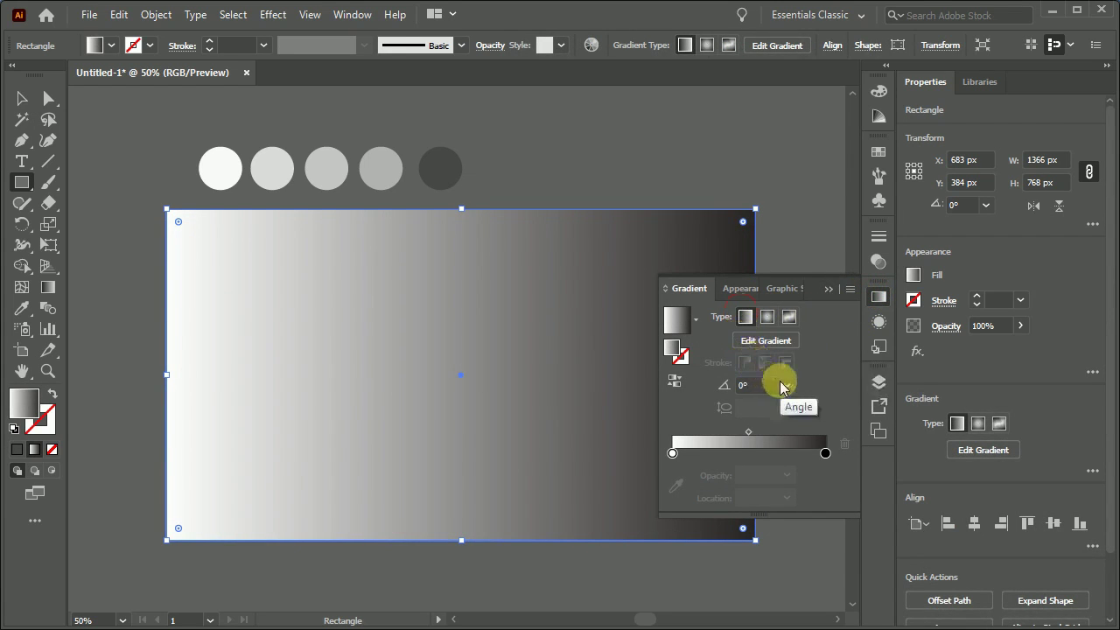
click(787, 385)
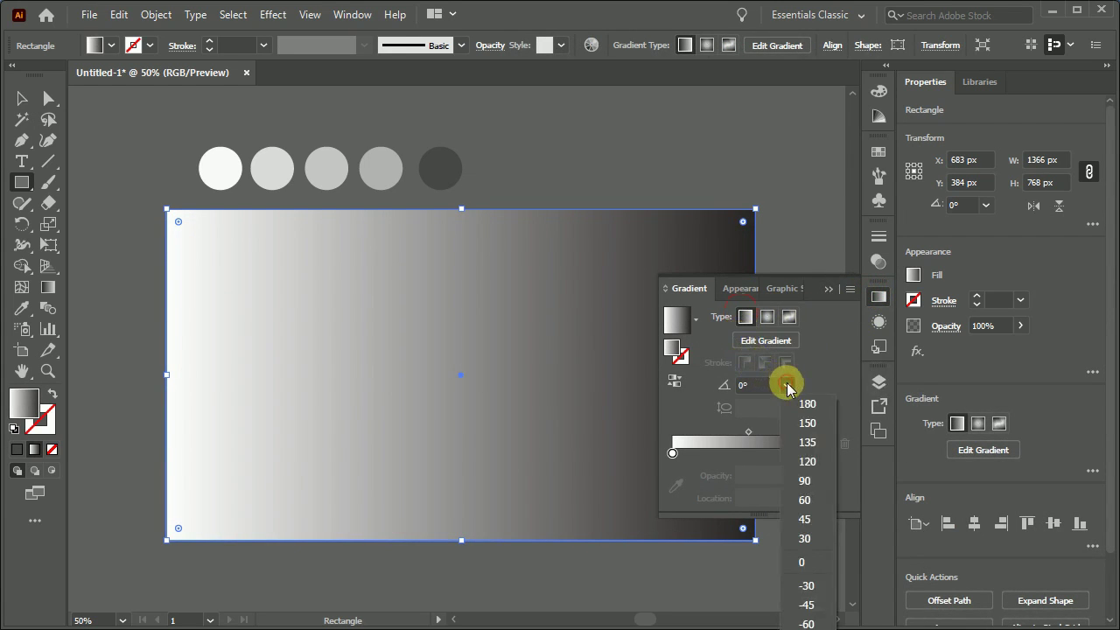
click(807, 605)
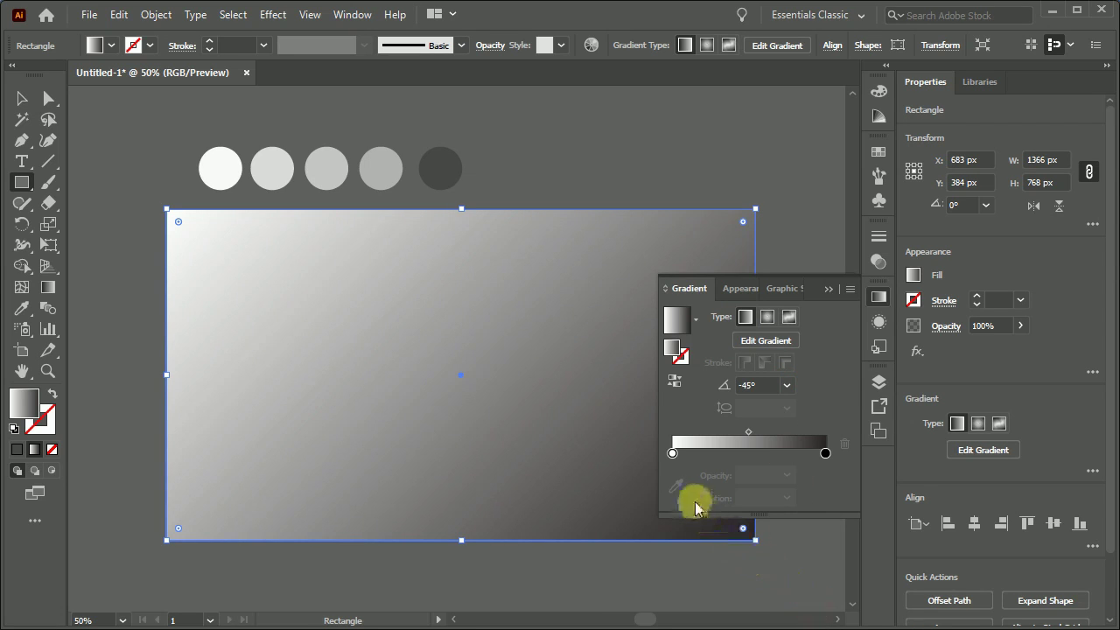
- Eyedropper the first circle's white and the second circle's light grey into the gradient stops
click(672, 452)
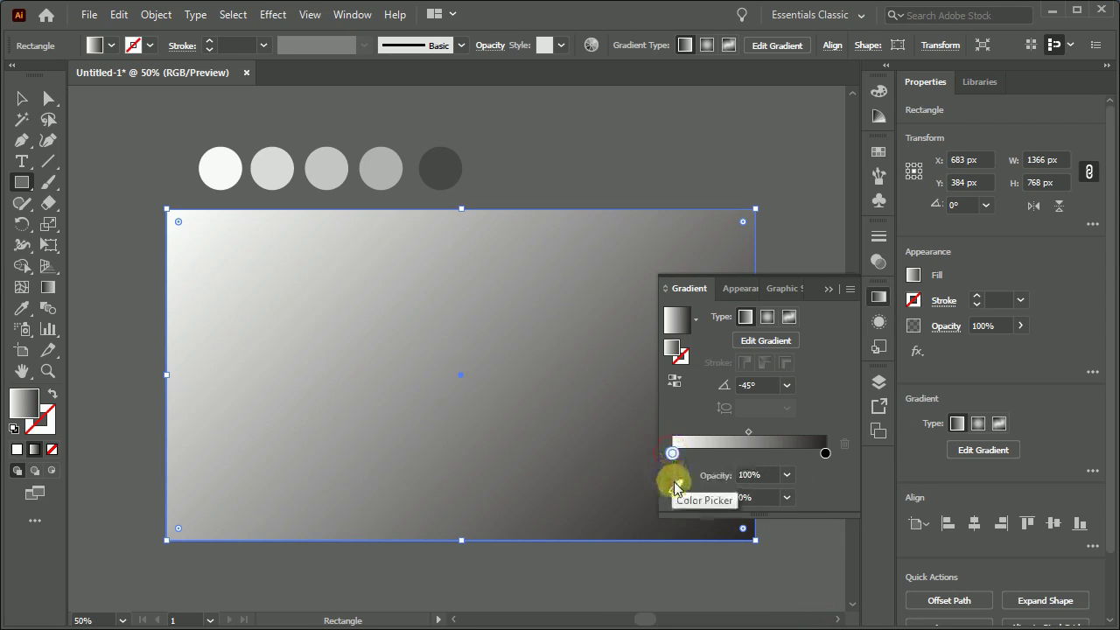
click(674, 487)
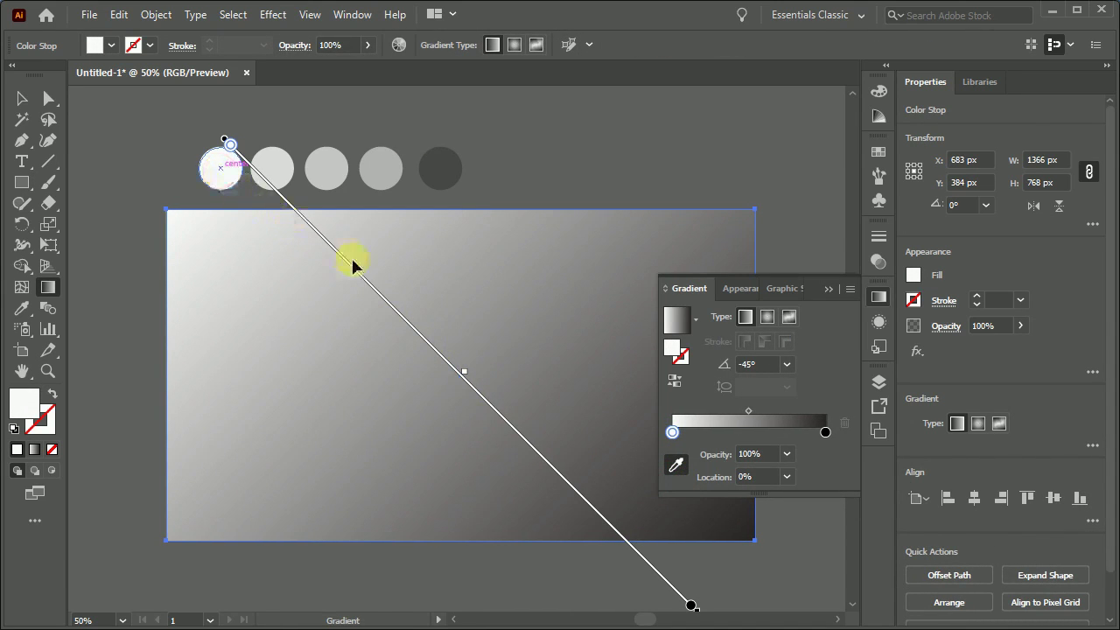
click(825, 432)
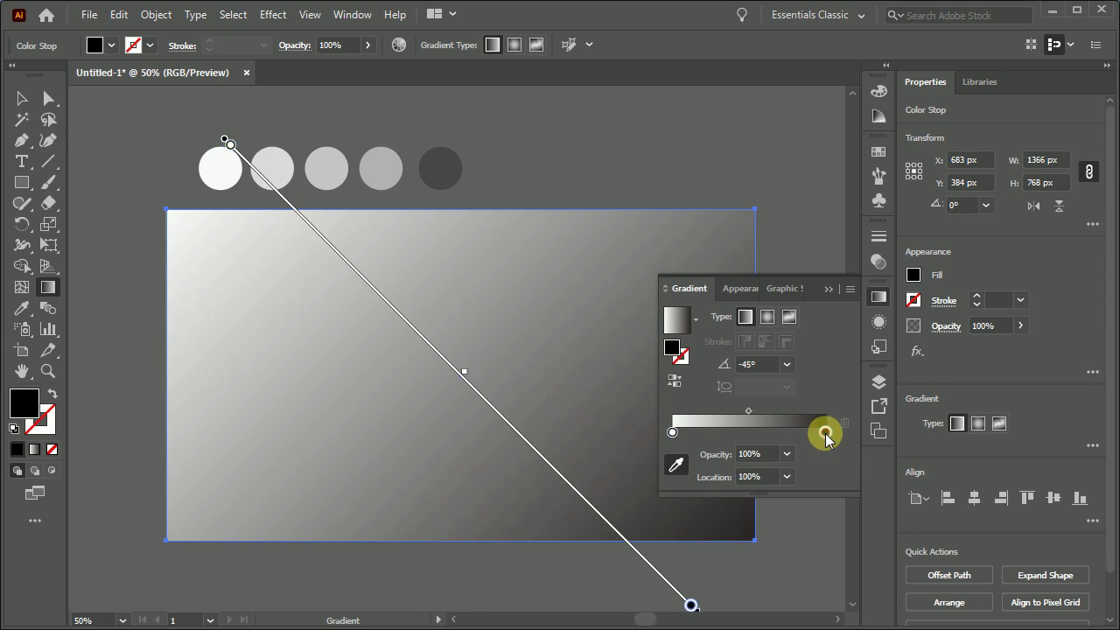
click(280, 160)
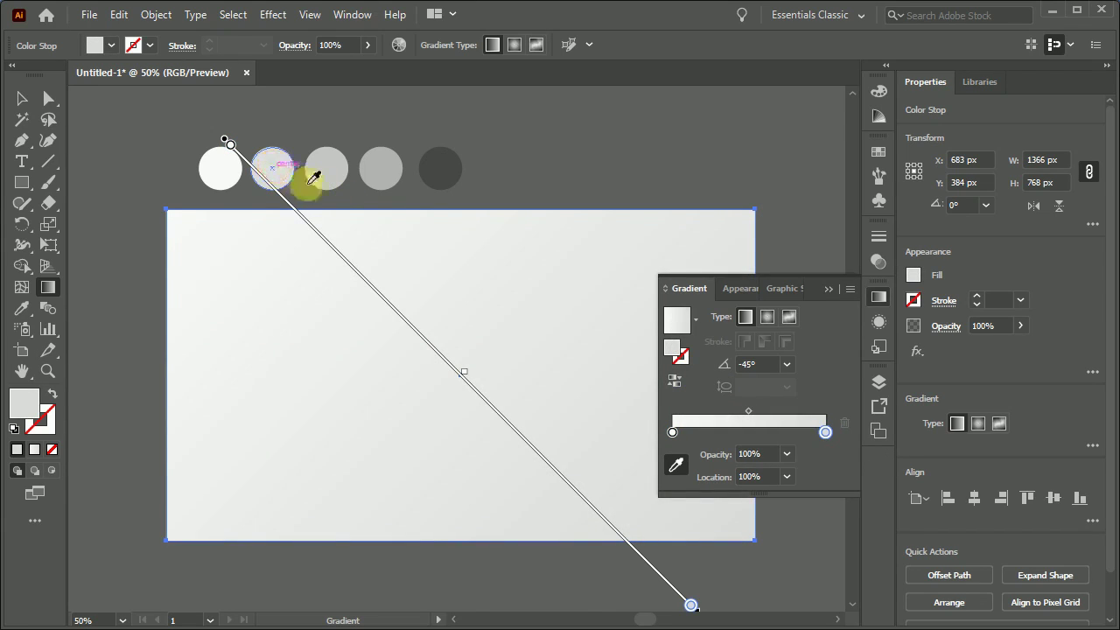
click(879, 299)
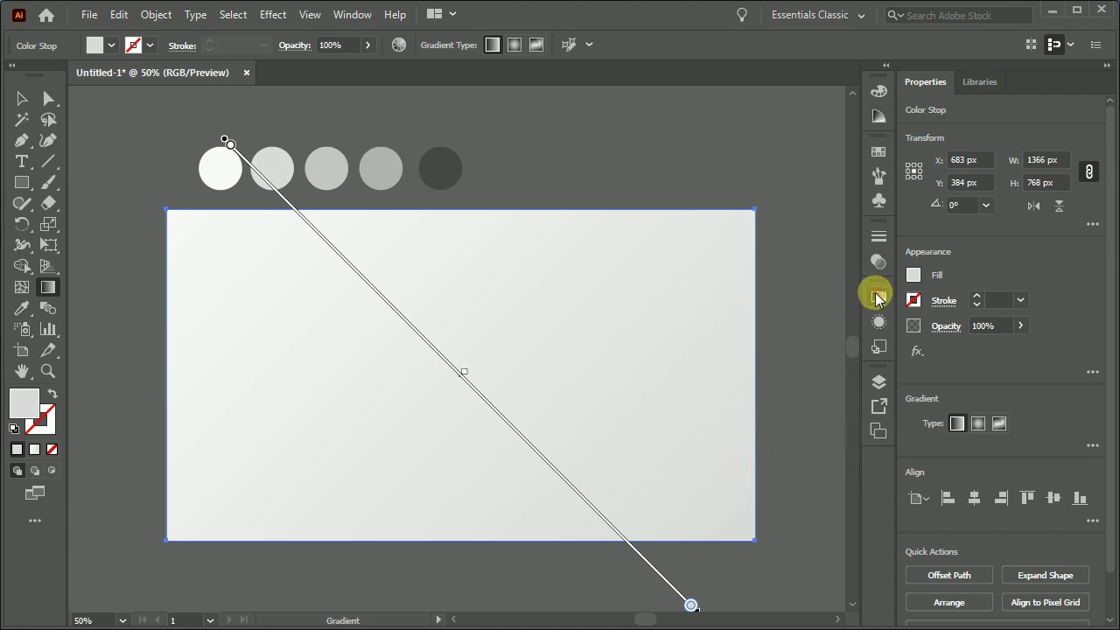
- Lock the Rectangle sublayer under Layer 1 in the Layers panel
click(879, 382)
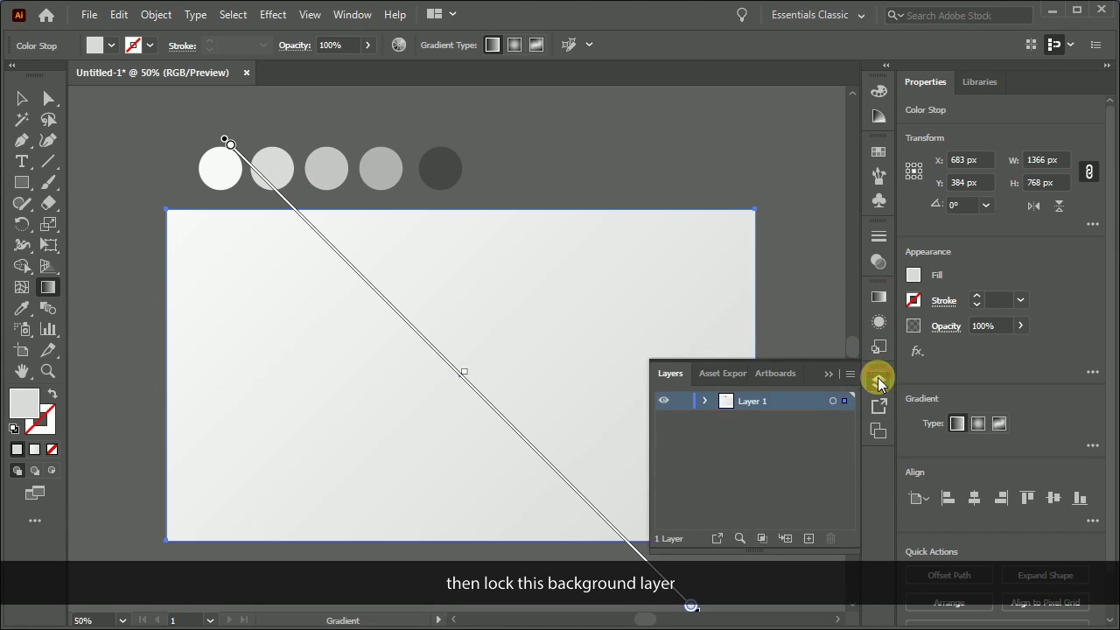
click(705, 401)
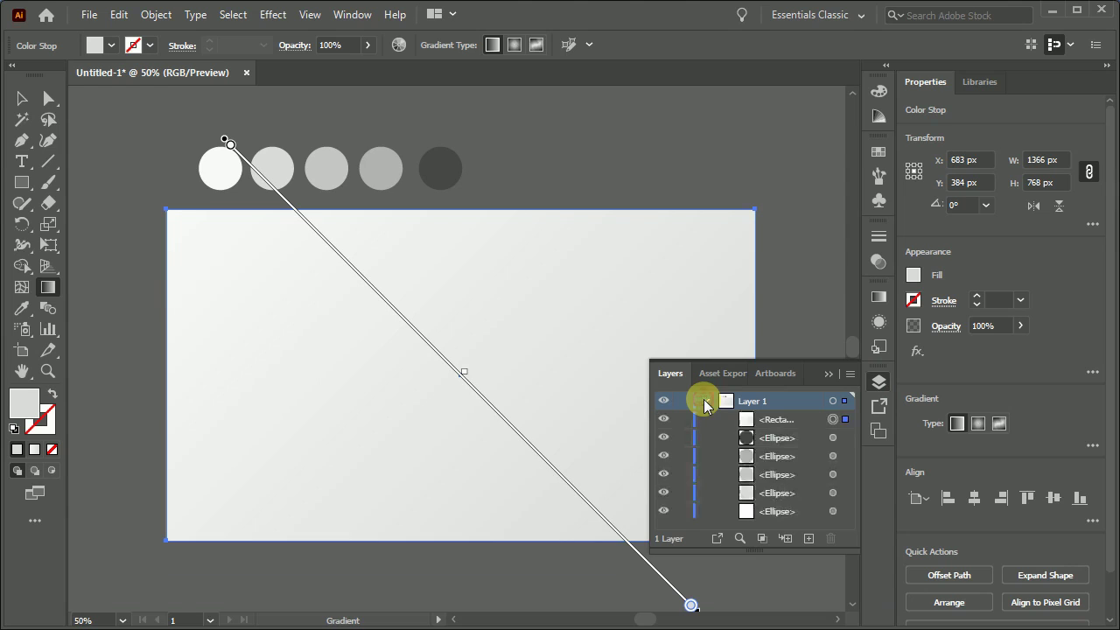
click(682, 420)
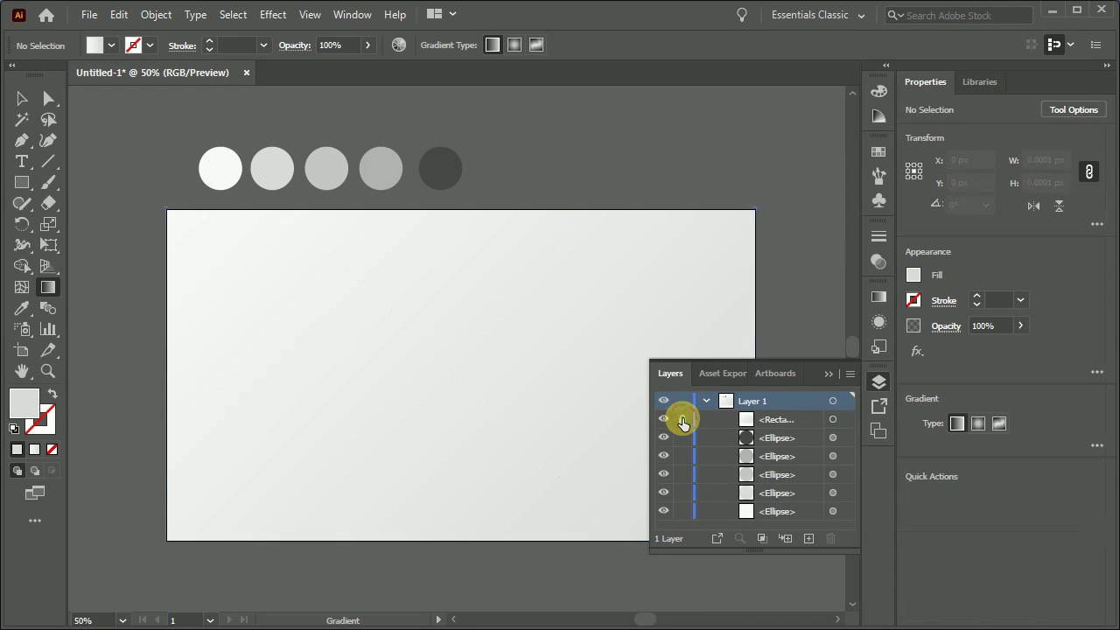
click(879, 383)
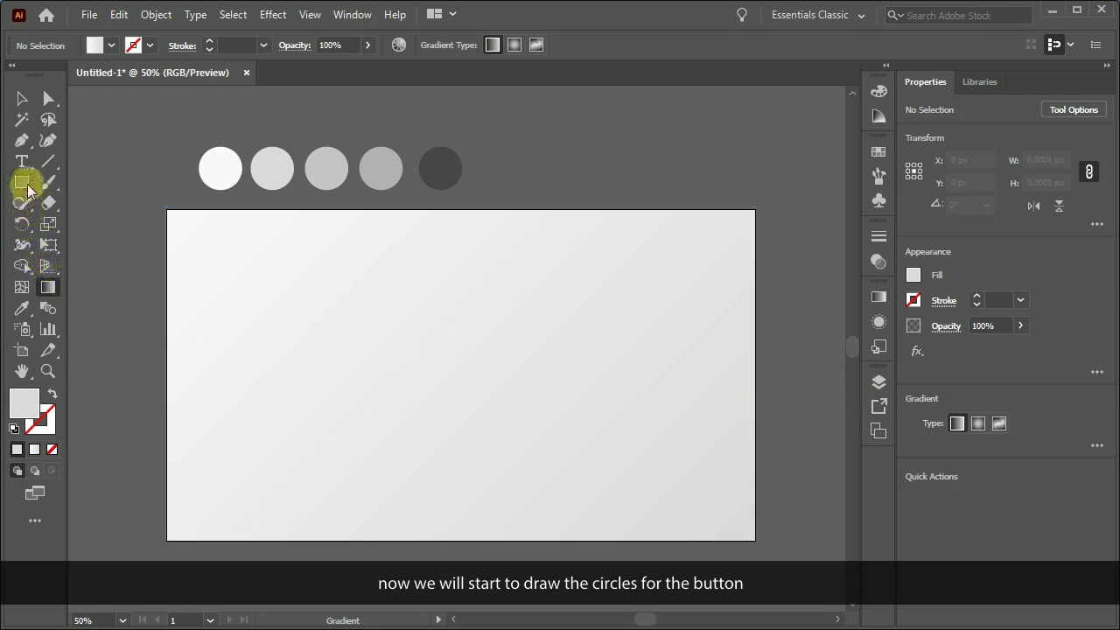
- Alt-click the artboard's left side with the Ellipse tool to create a 200 × 200 px circle
drag(26, 185, 88, 223)
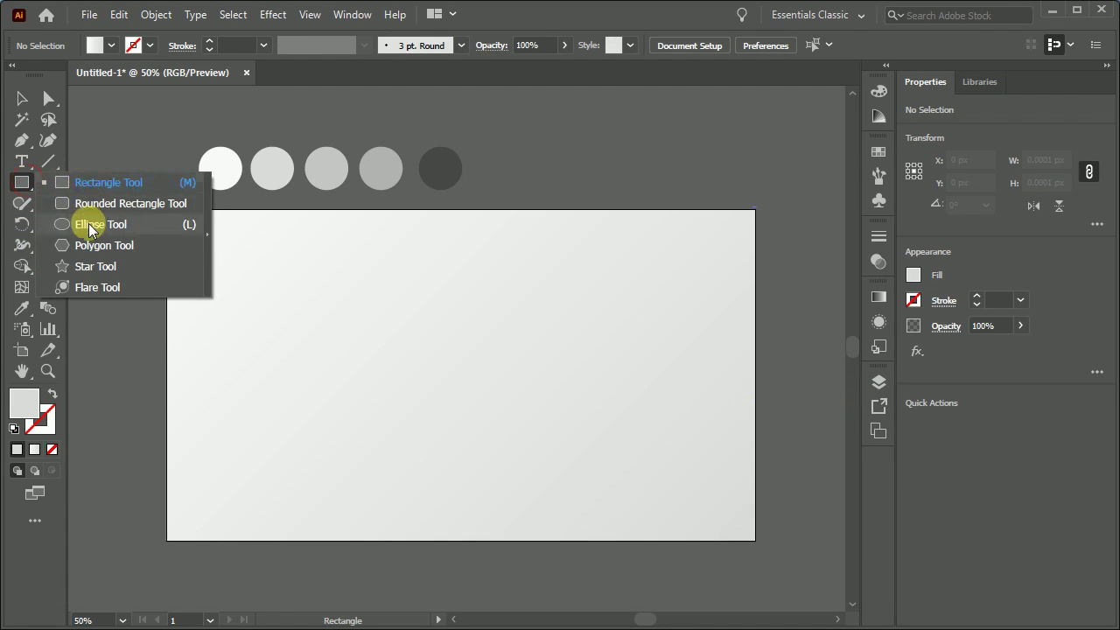
click(88, 223)
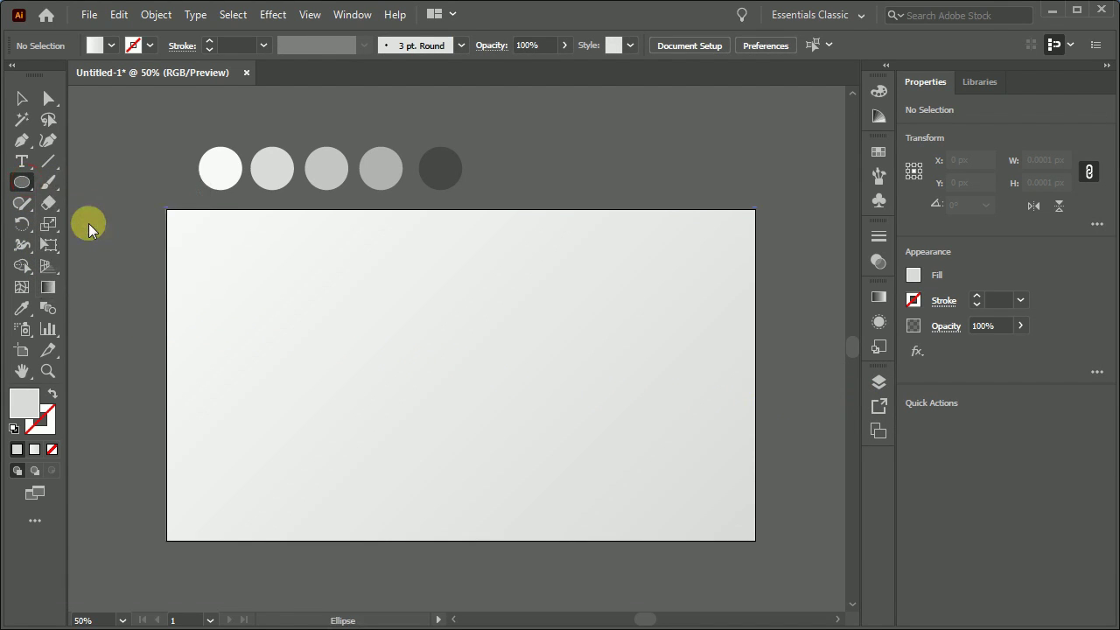
alt+click(349, 374)
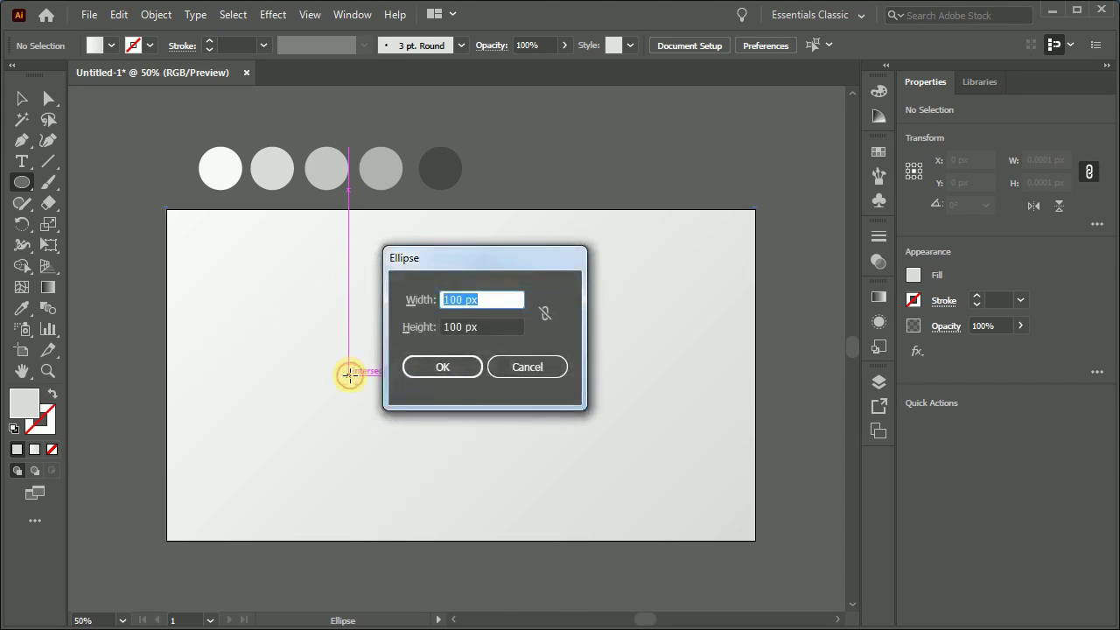
text(200)
key(Tab)
text(200)
key(Tab)
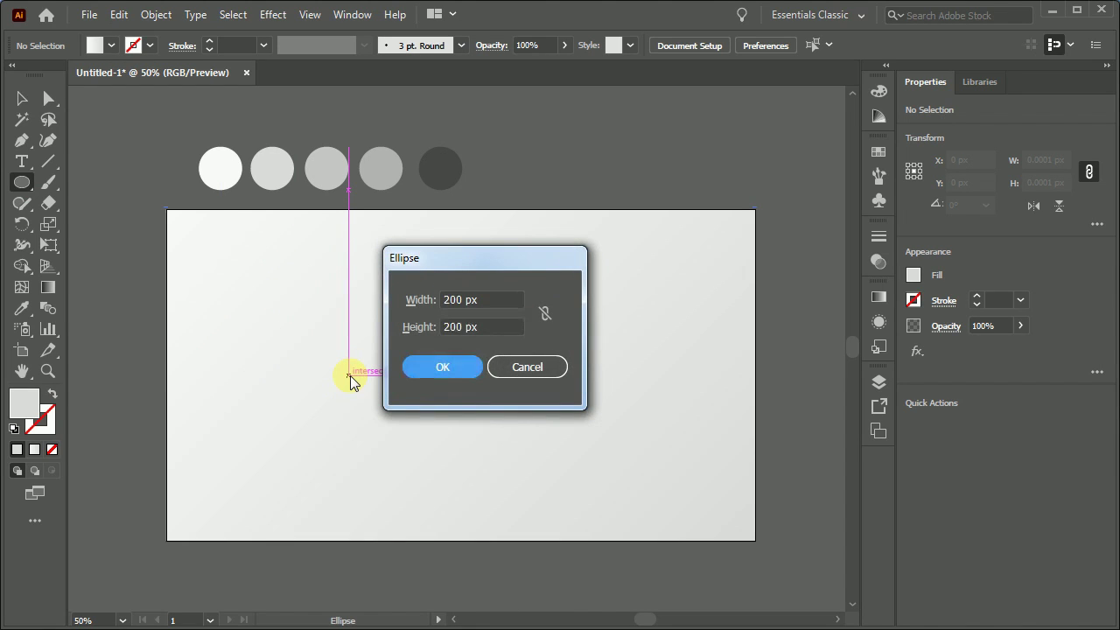
click(424, 366)
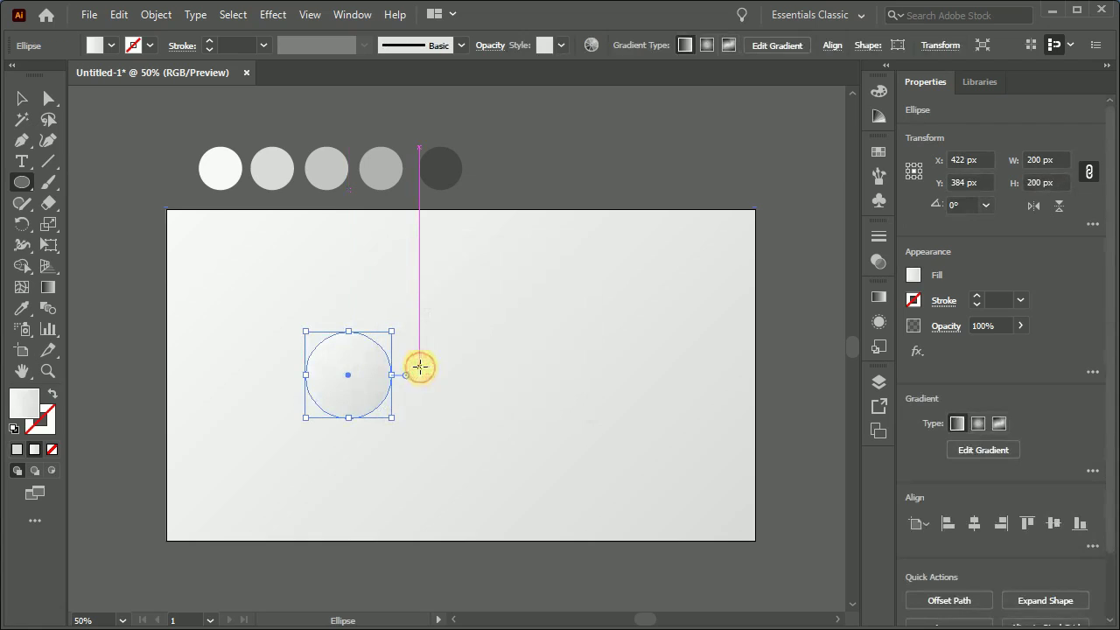
- Sample the third circle's grey for the left gradient stop and the white circle for the right stop
click(879, 298)
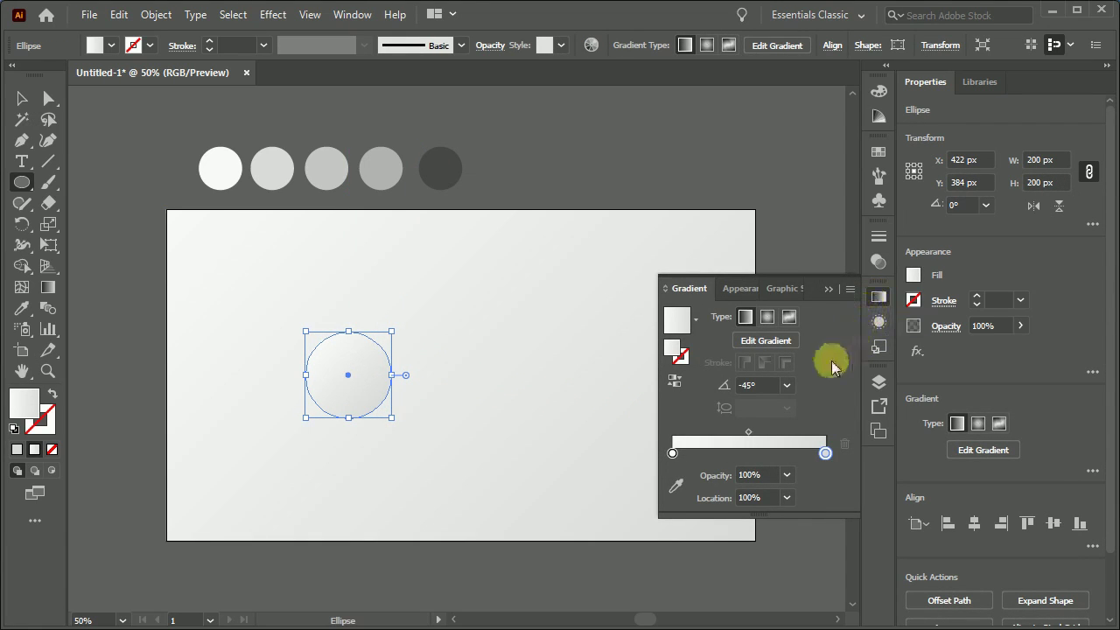
click(676, 486)
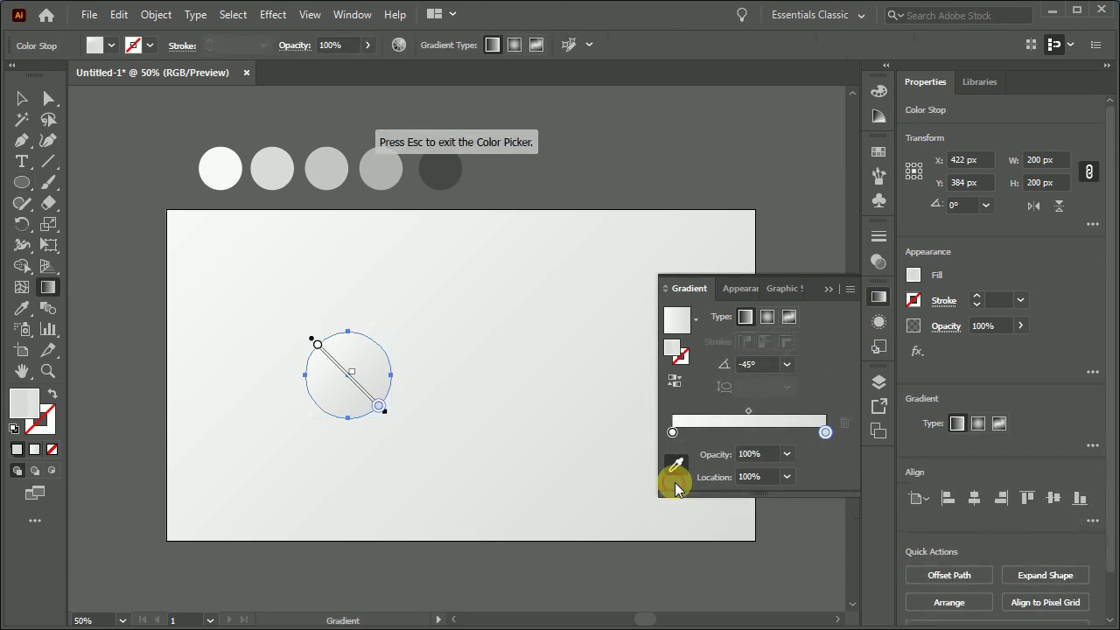
click(672, 433)
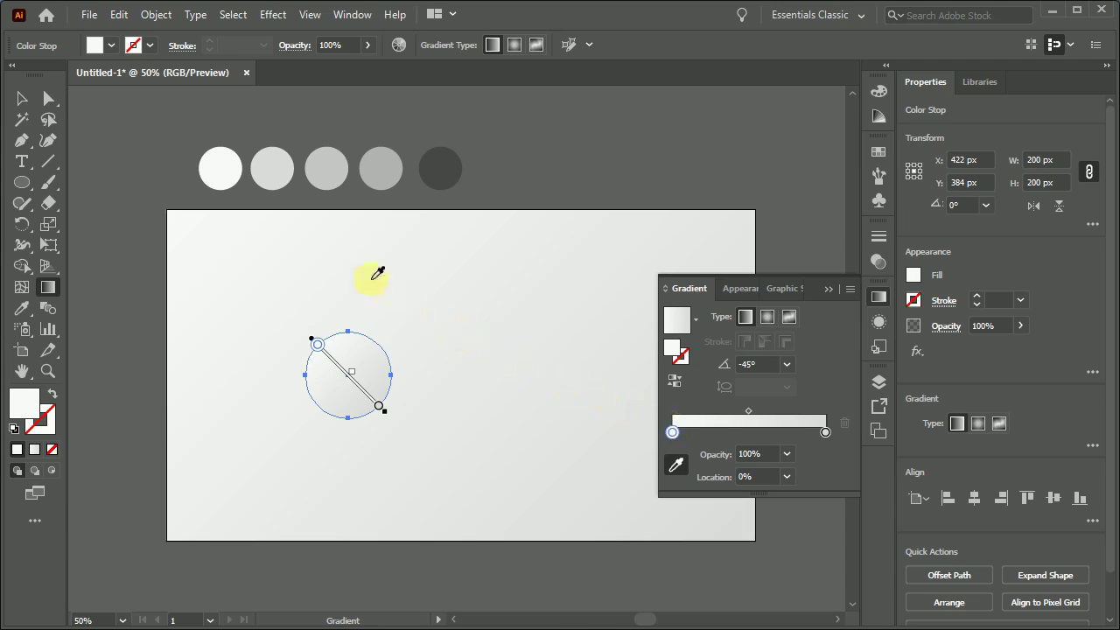
click(331, 172)
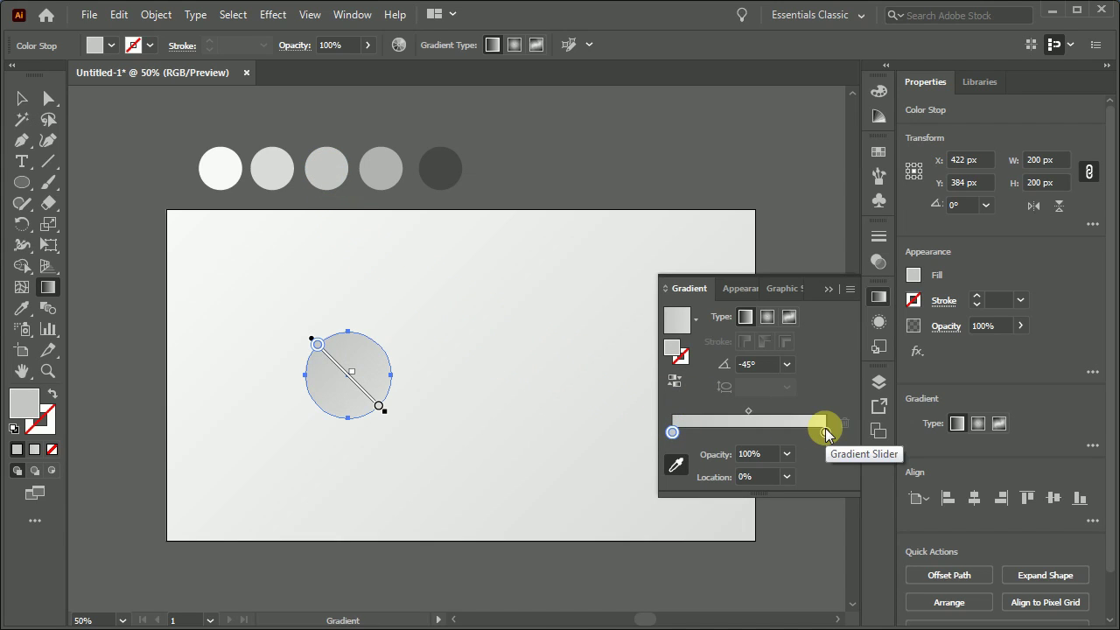
click(826, 432)
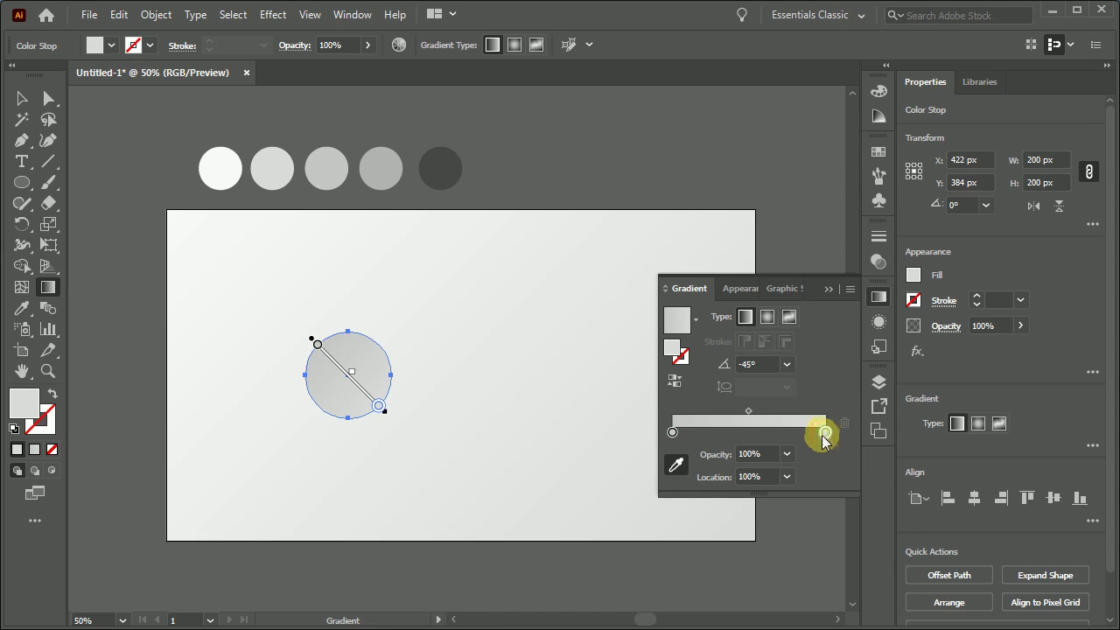
click(224, 173)
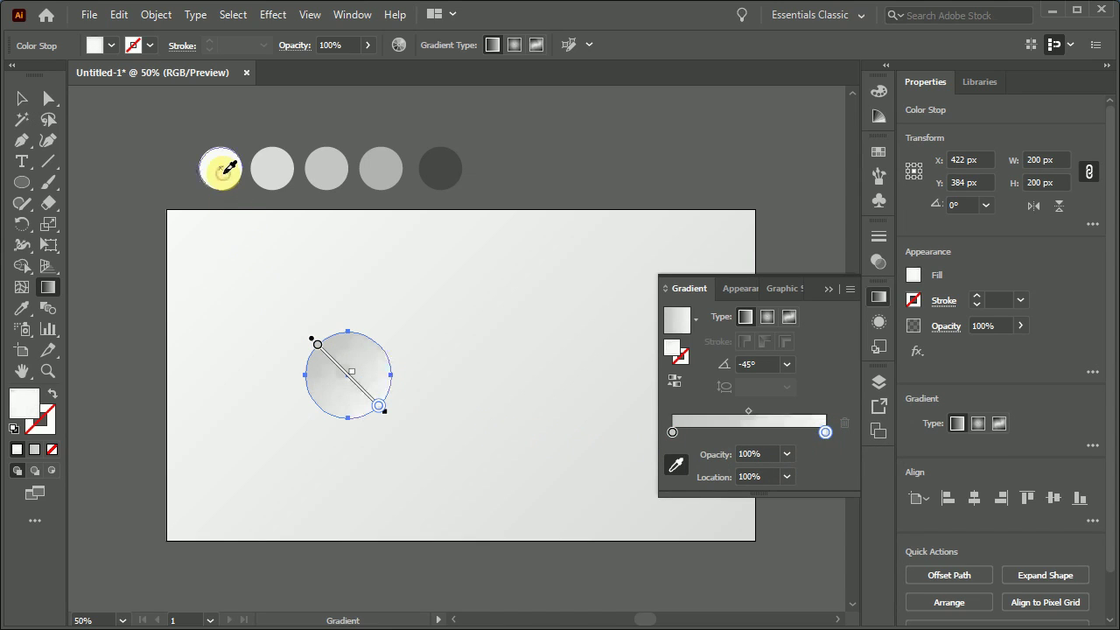
click(880, 299)
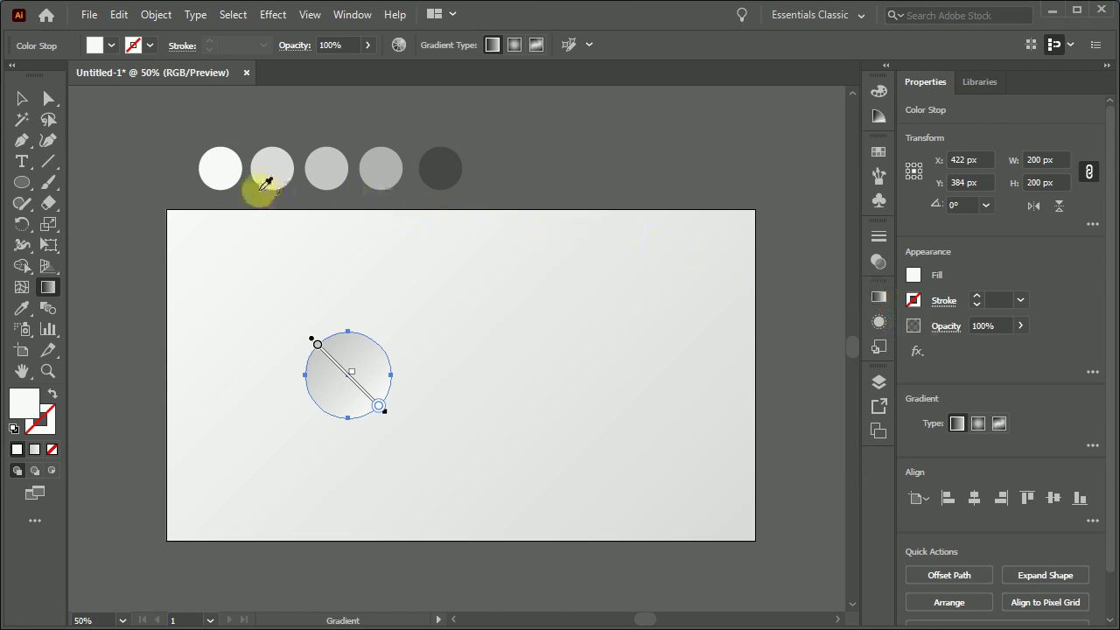
click(22, 106)
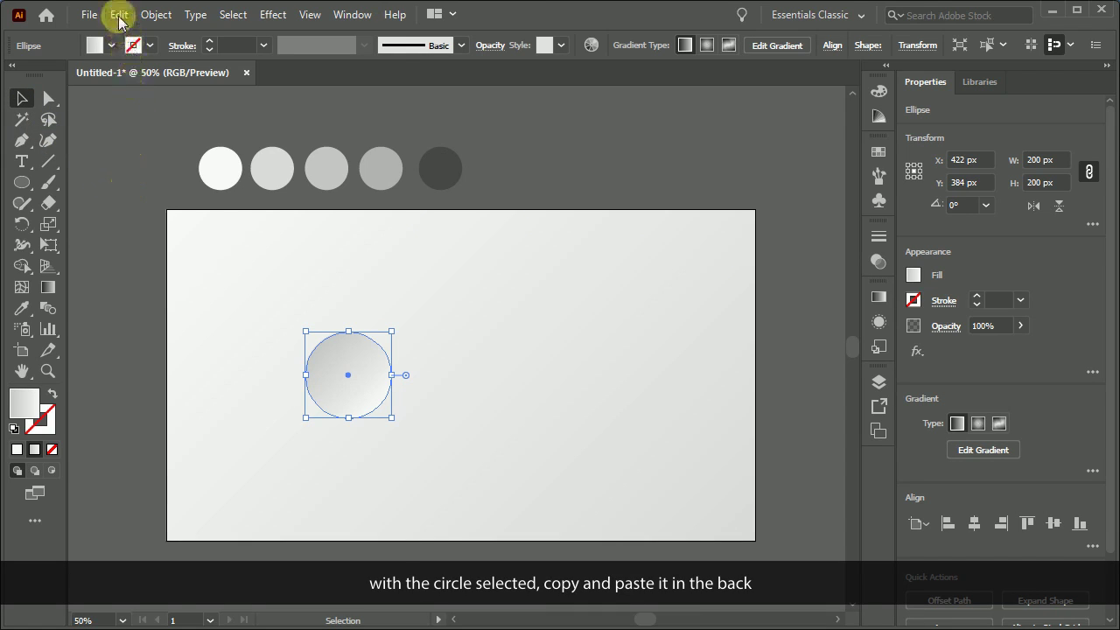
- Copy the gradient circle and Paste in Back to place a duplicate behind it
click(119, 14)
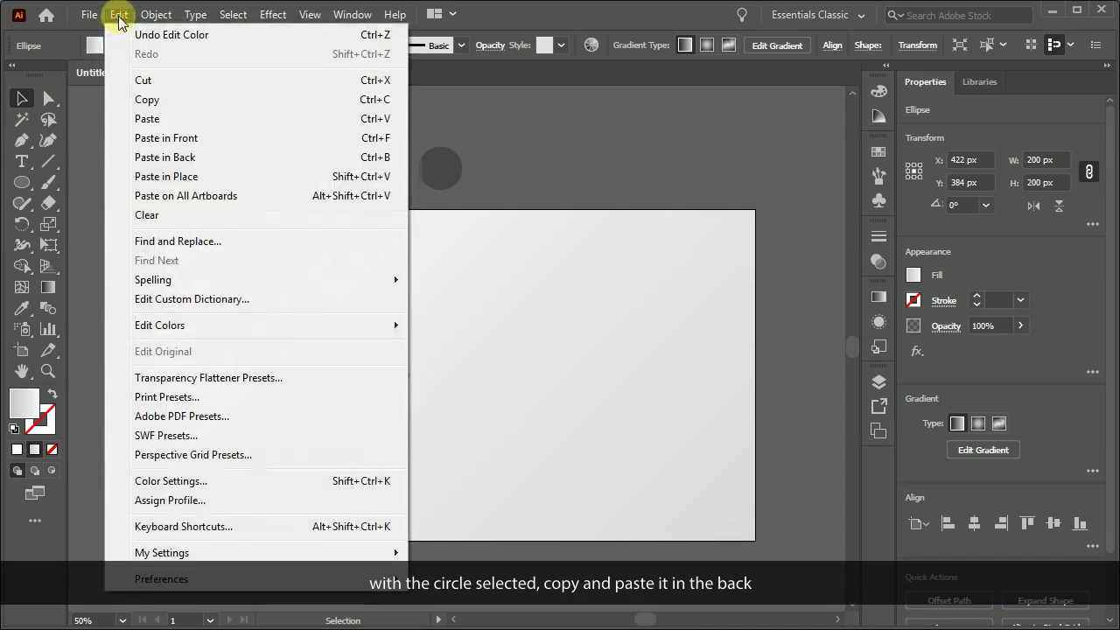
click(162, 101)
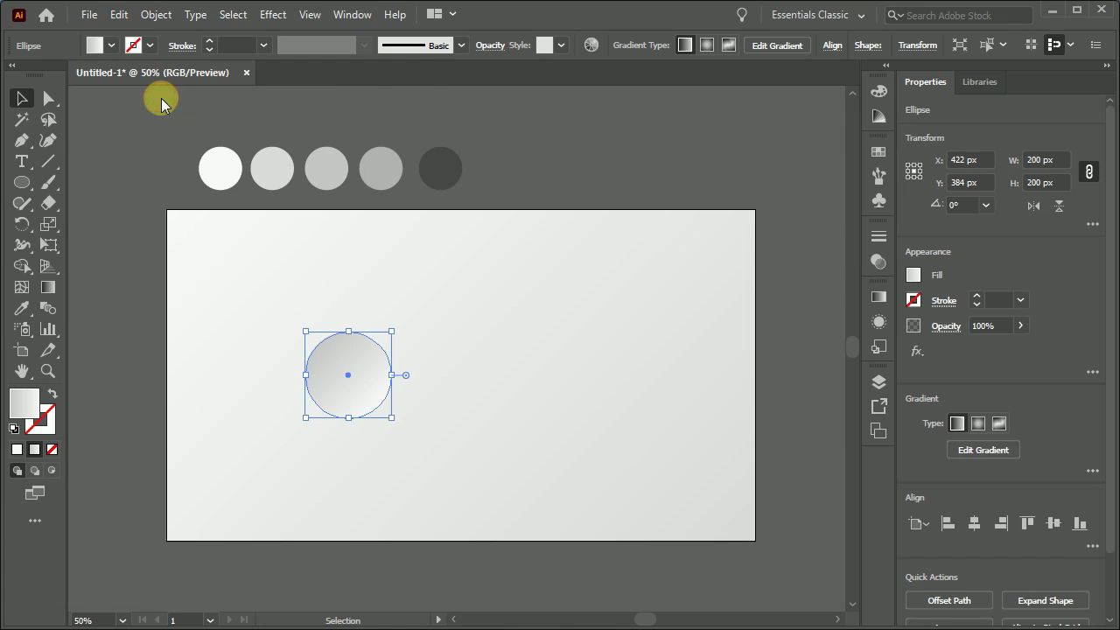
click(119, 14)
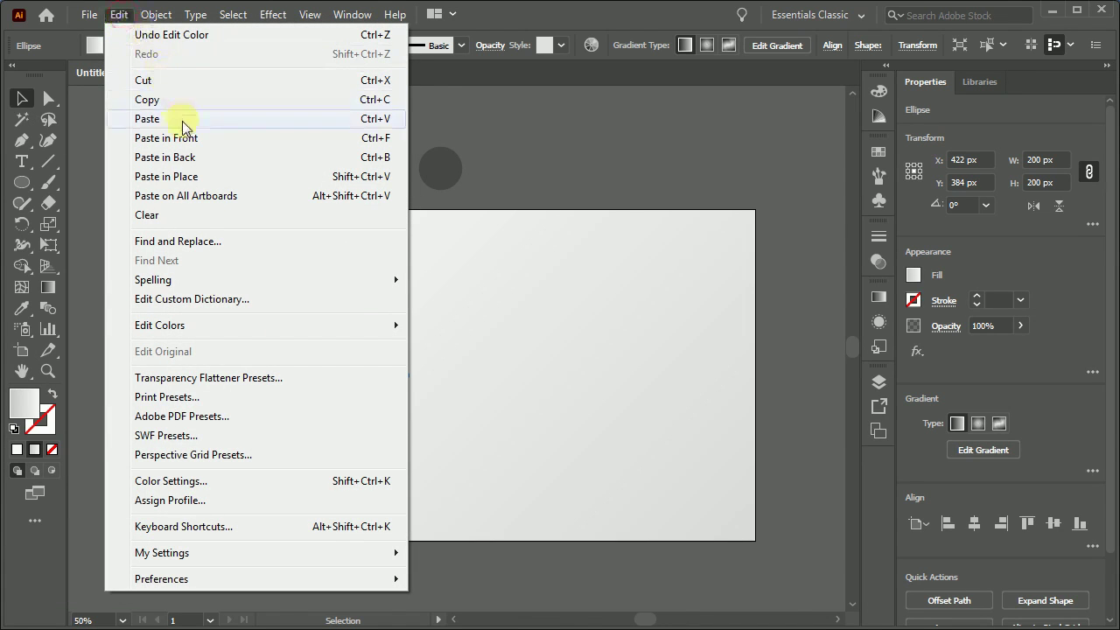
click(208, 159)
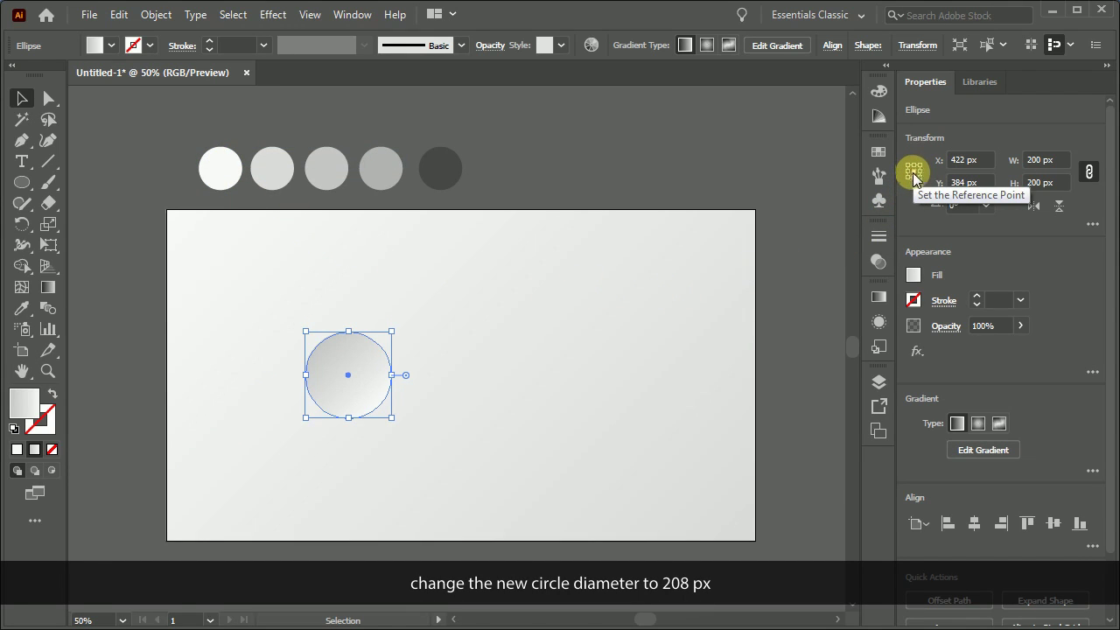
- Resize the back copy to 208 px wide, then zoom in and select it to check the rim
click(1043, 160)
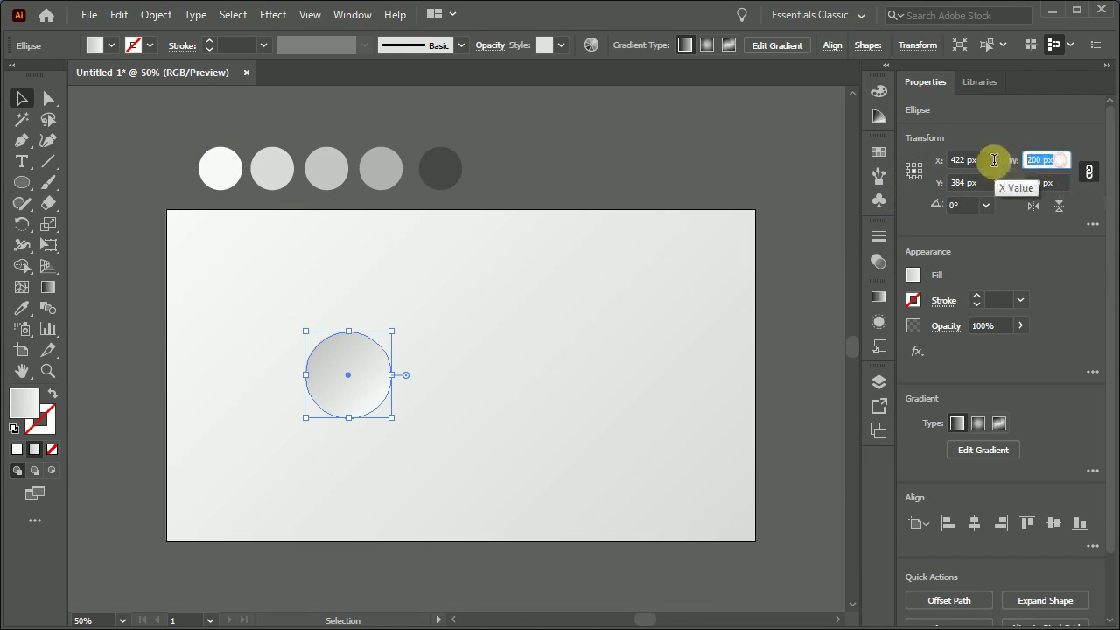
text(208)
key(Tab)
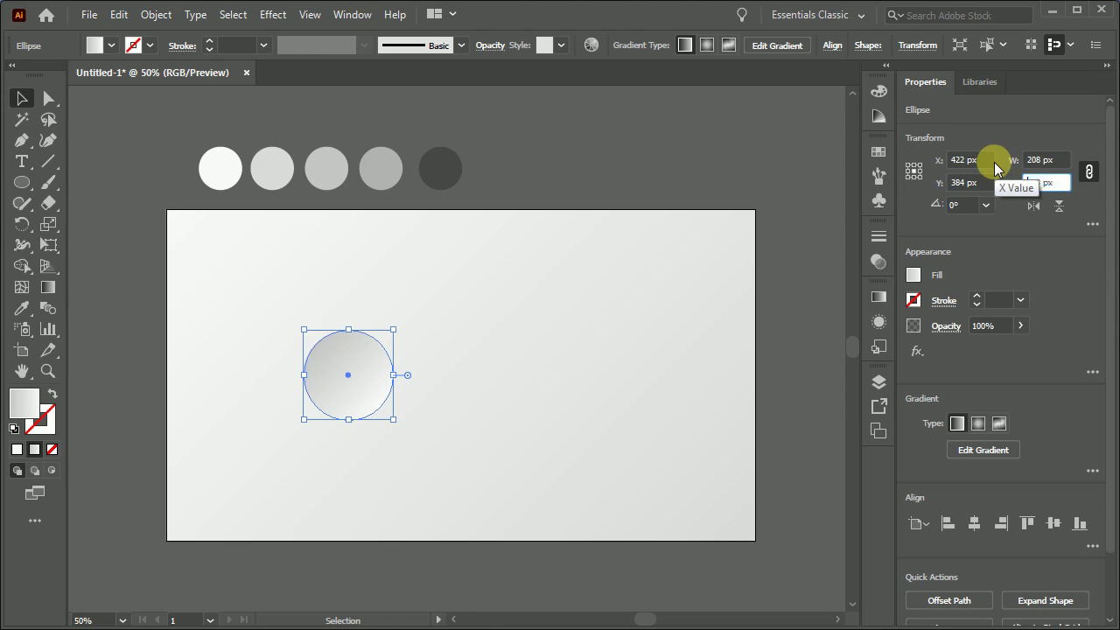
click(411, 352)
key(ctrl+plus)
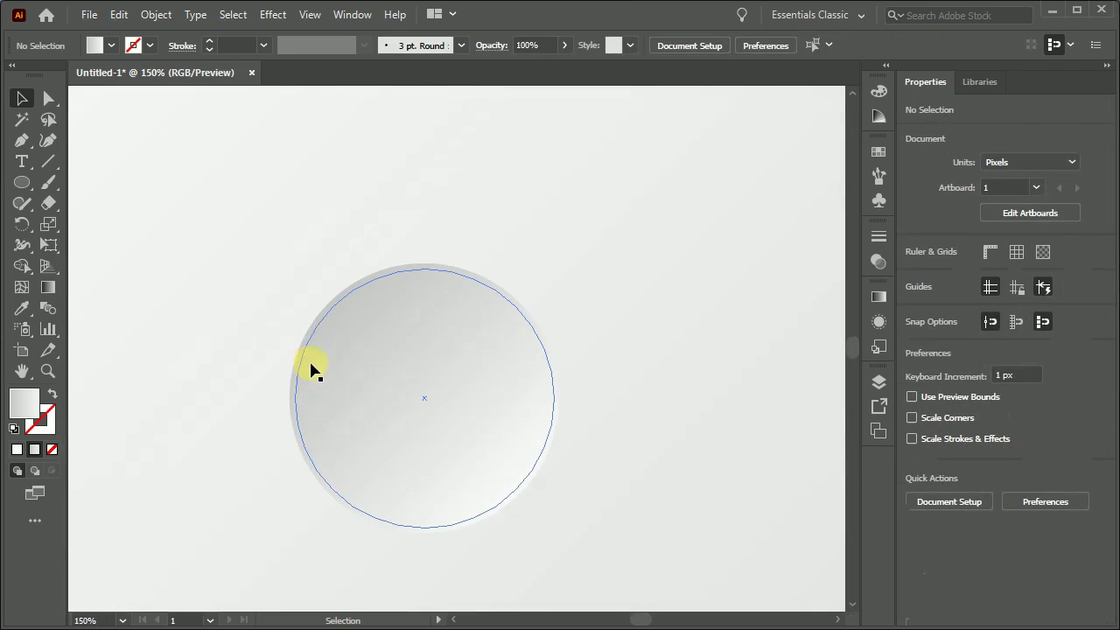
click(321, 311)
- Copy the outer circle and paste another copy behind it
scroll(306, 317, down, 2)
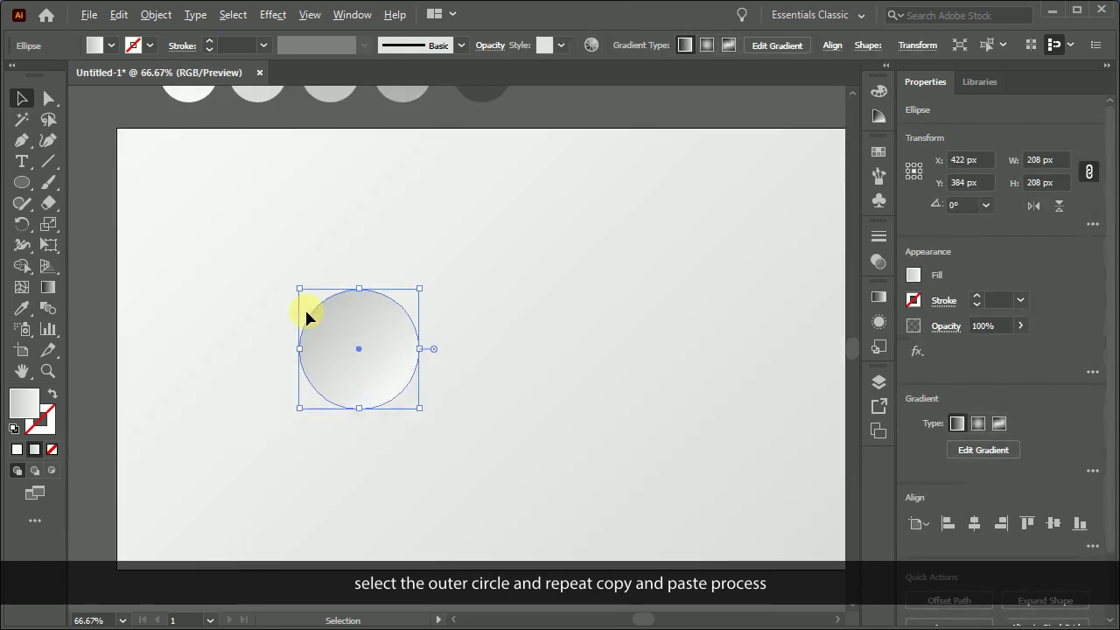
scroll(306, 316, down, 1)
drag(306, 313, 348, 364)
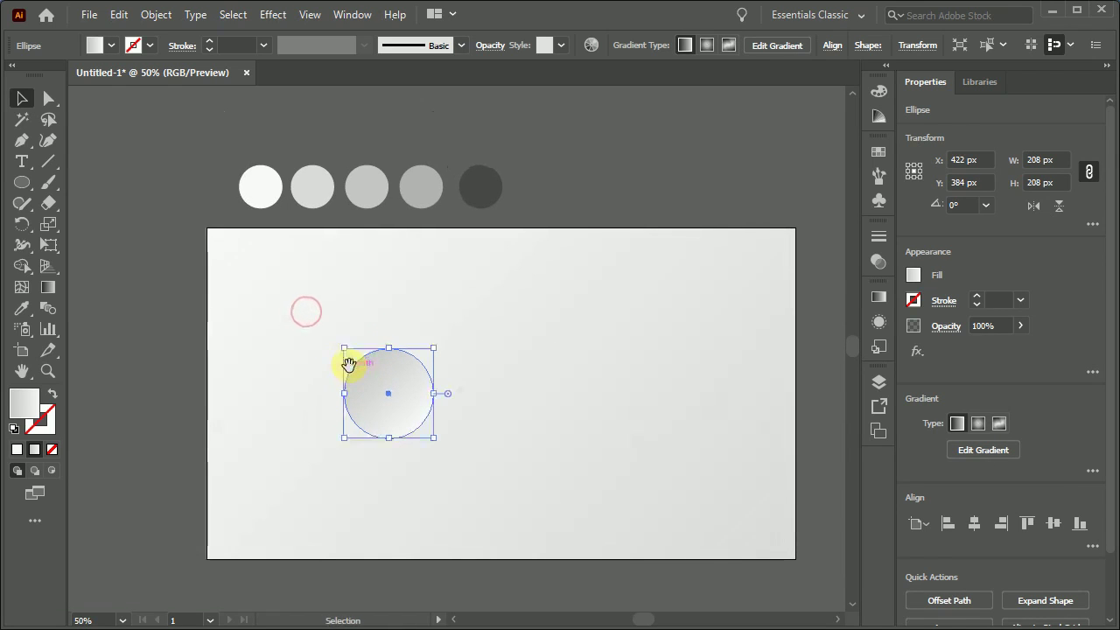
click(120, 15)
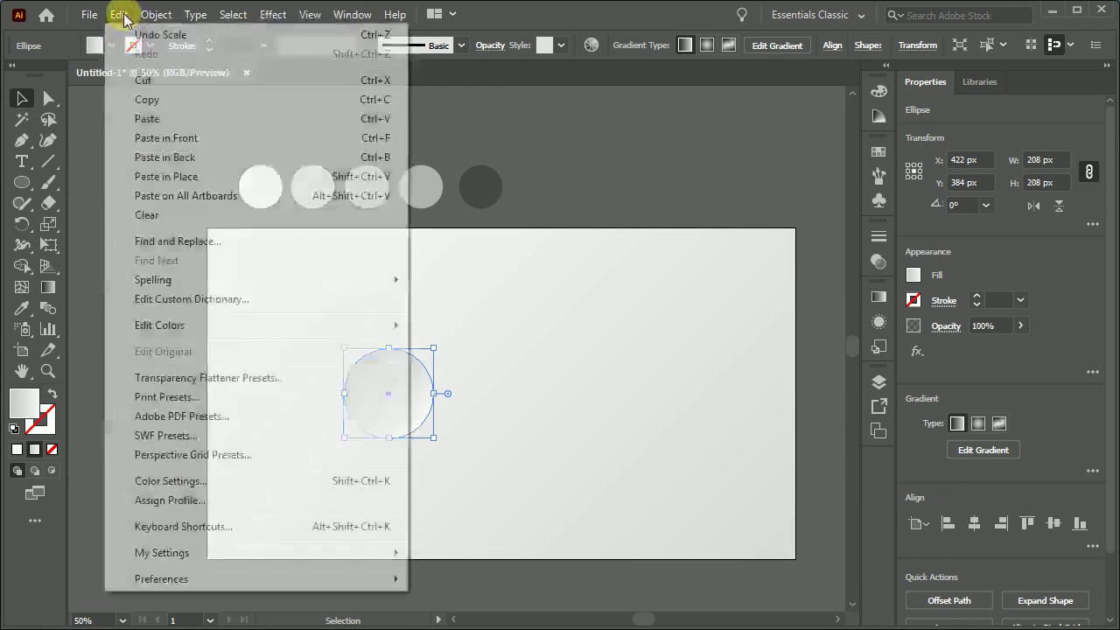
click(153, 100)
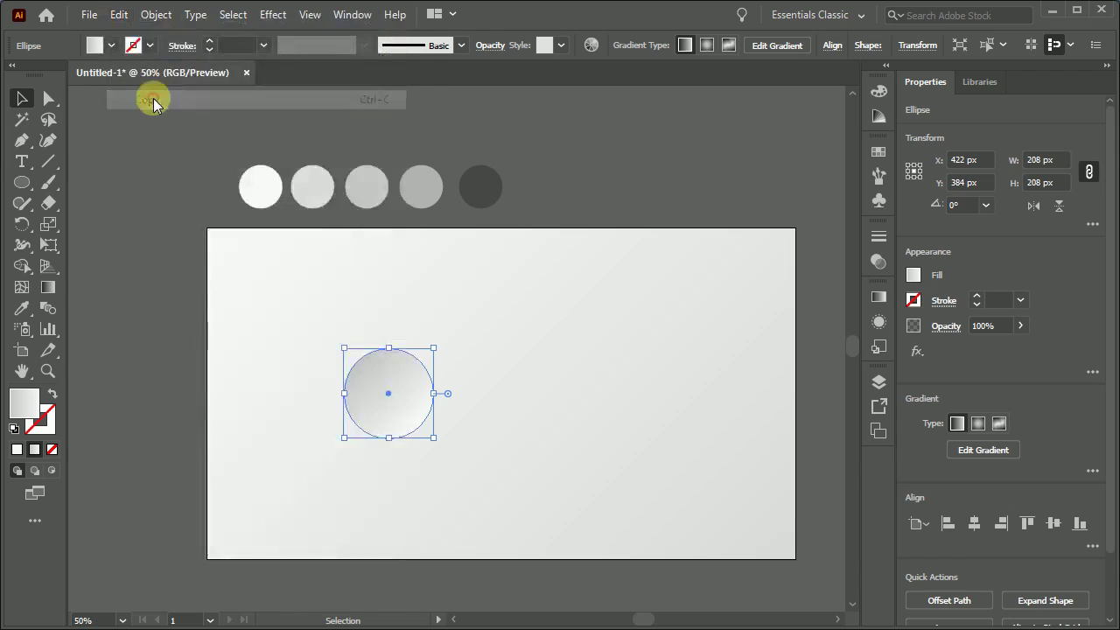
click(118, 15)
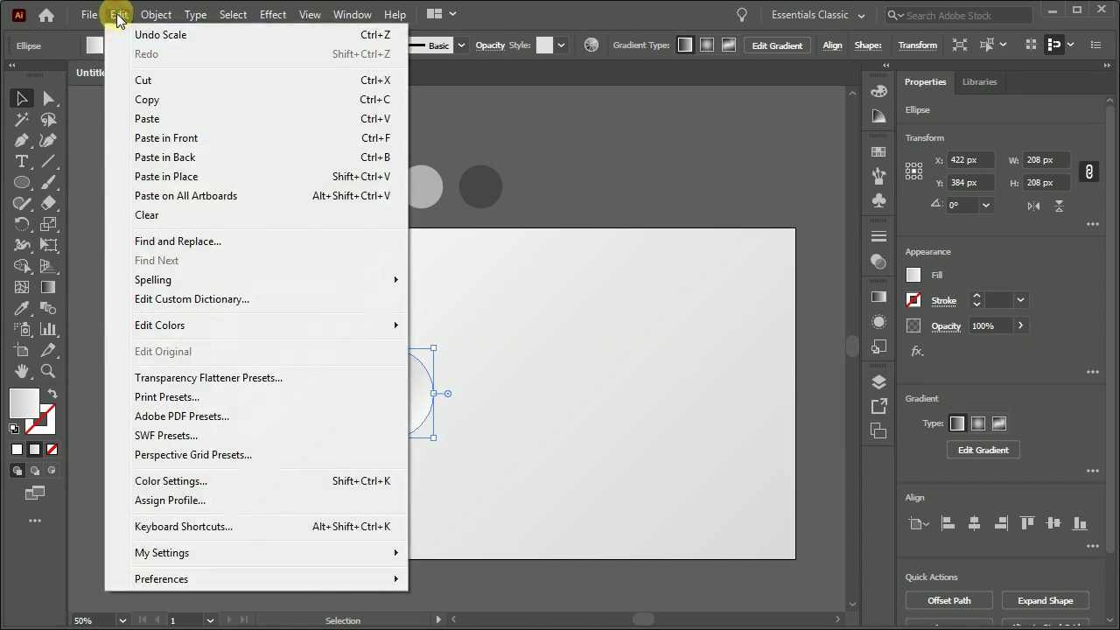
click(167, 158)
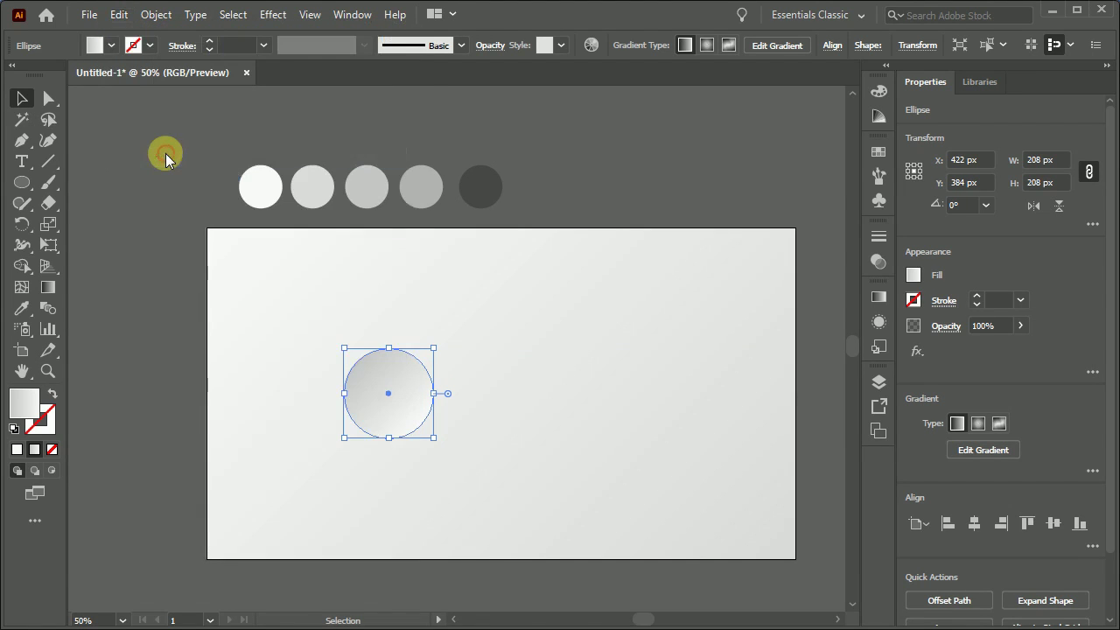
- Resize the new copy to 232 px wide and give it the second swatch circle's gradient
click(1046, 162)
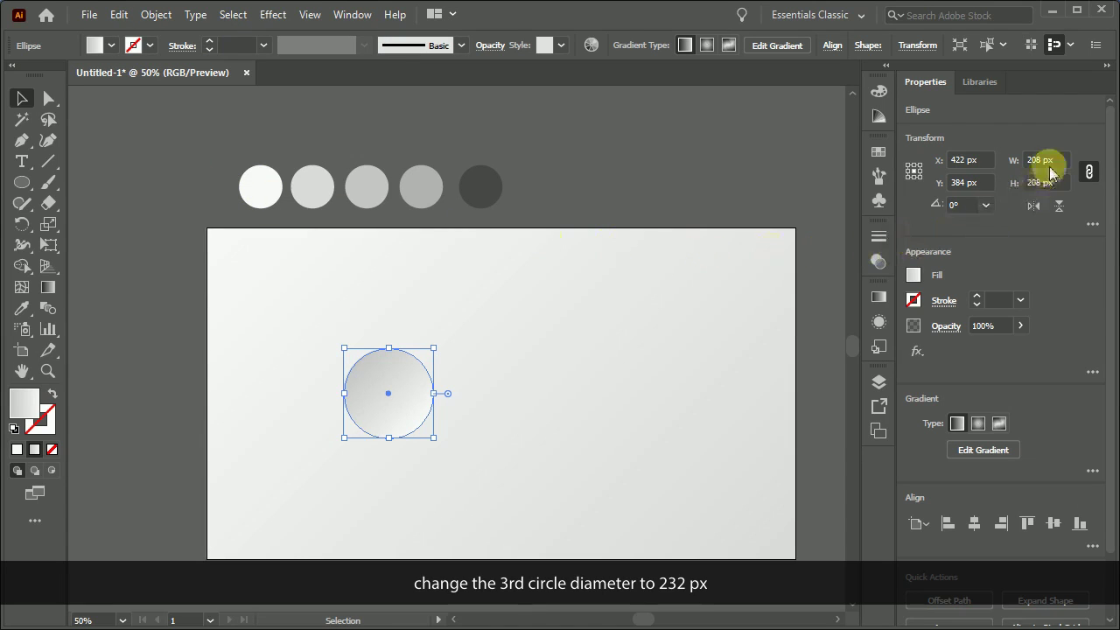
text(232)
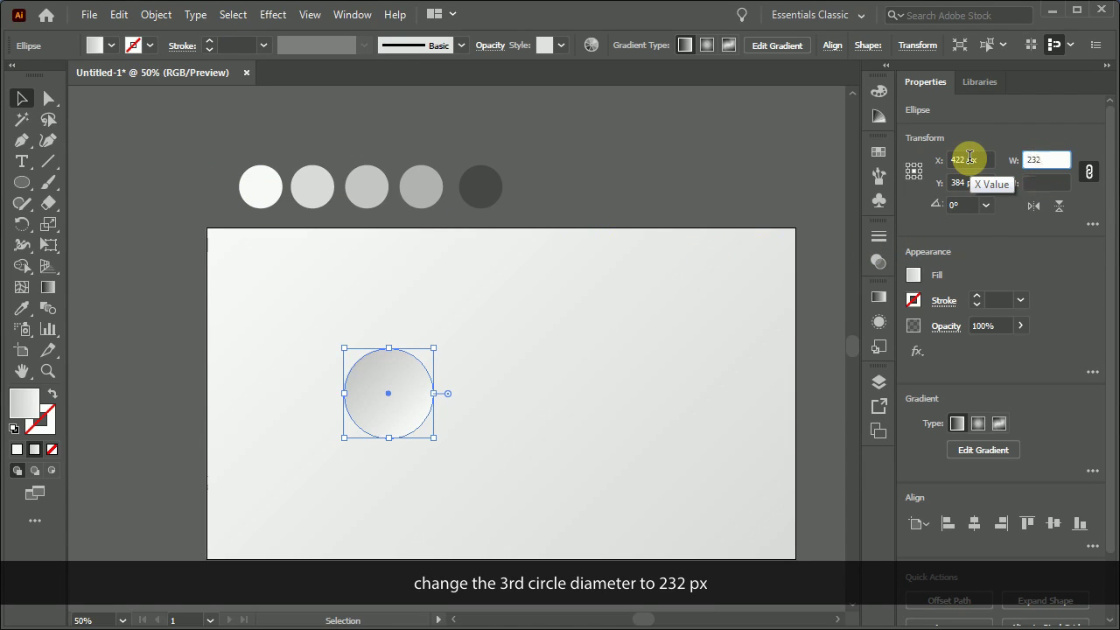
key(Tab)
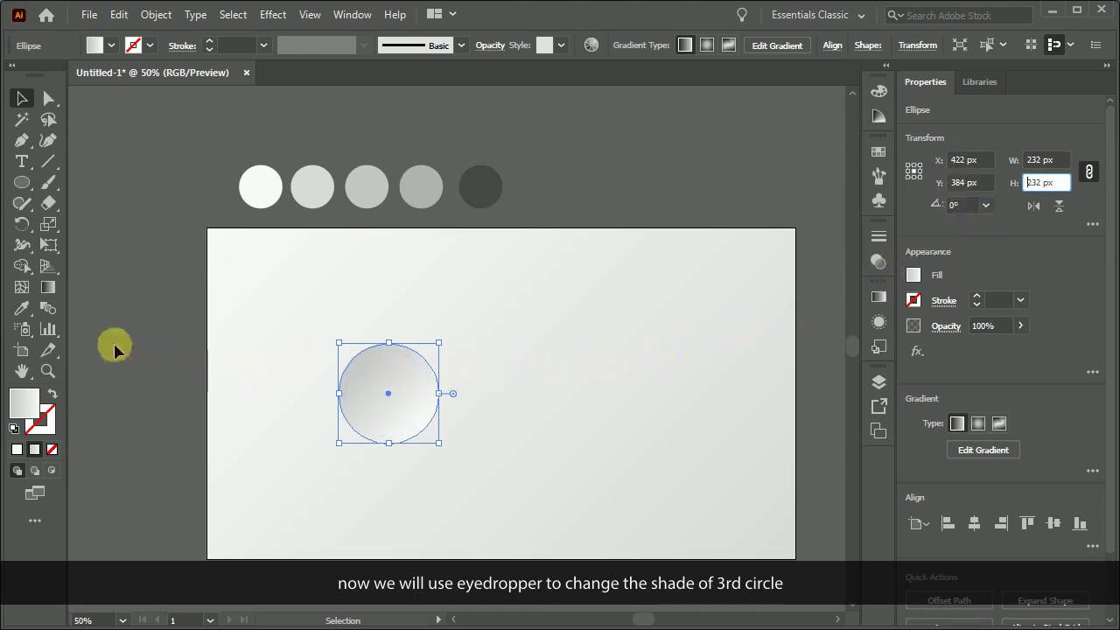
click(21, 310)
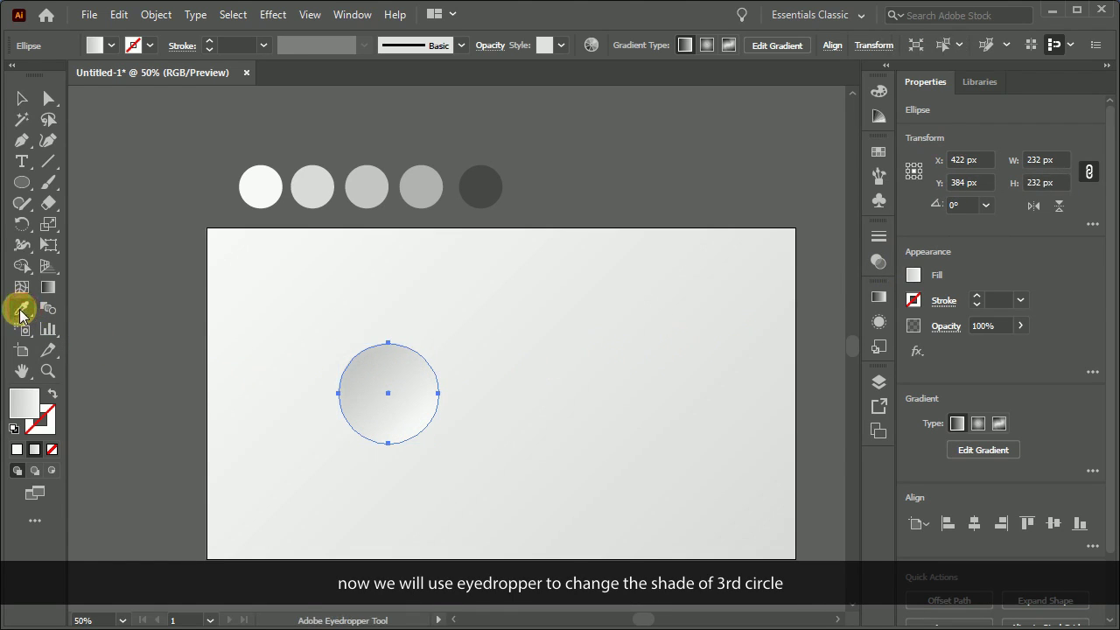
click(312, 187)
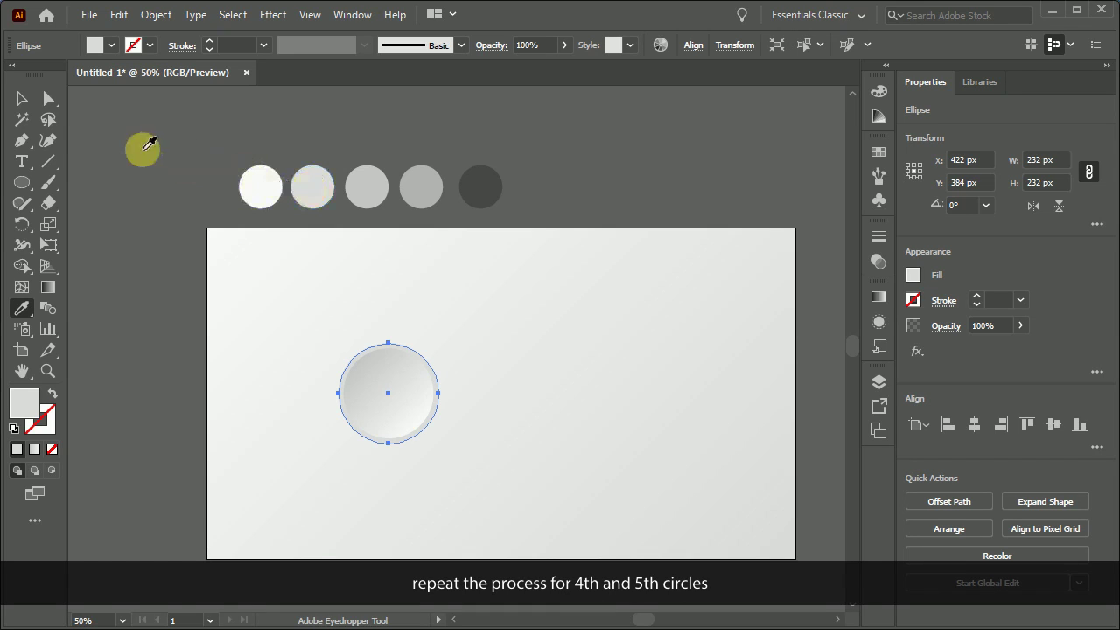
click(22, 98)
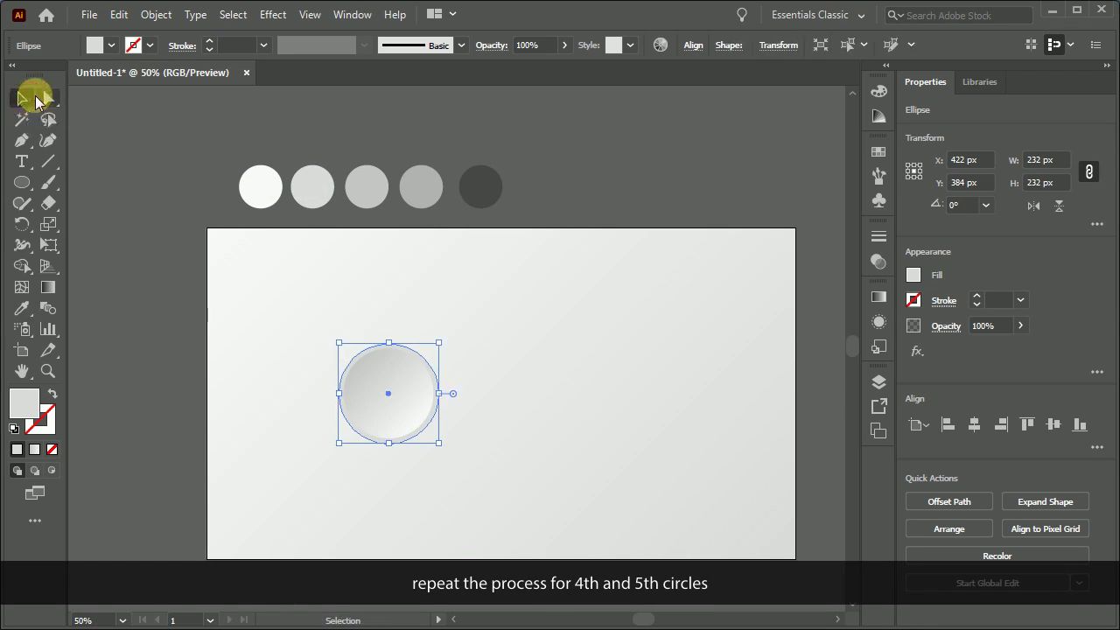
- Paste a copy of the circle in back and resize it to 240 px
click(119, 15)
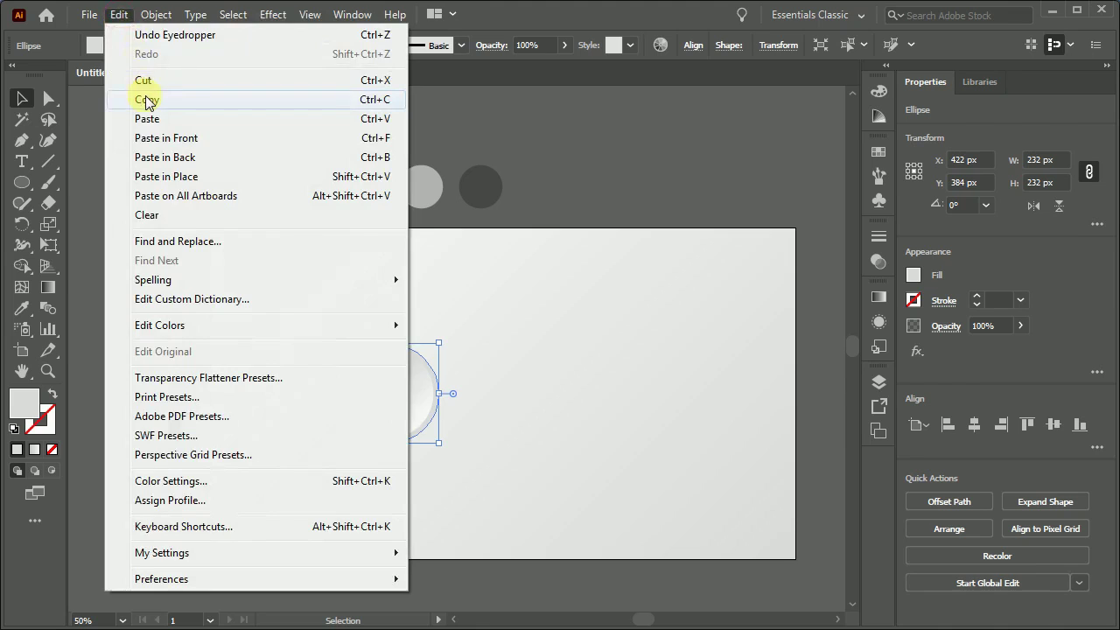
click(145, 99)
click(119, 15)
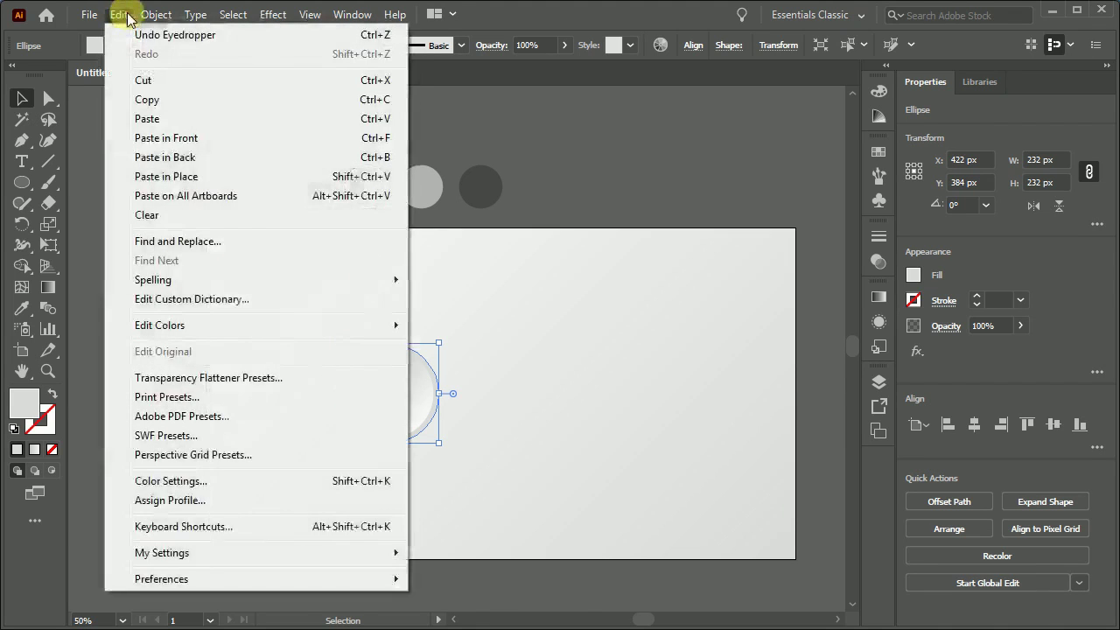
click(199, 163)
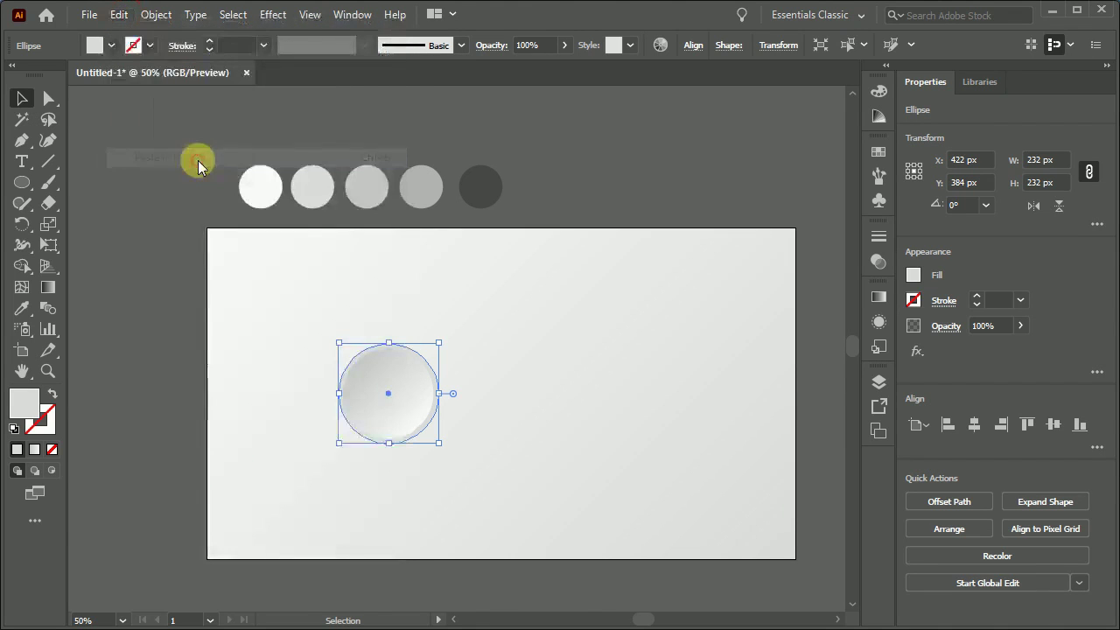
click(1054, 161)
text(240)
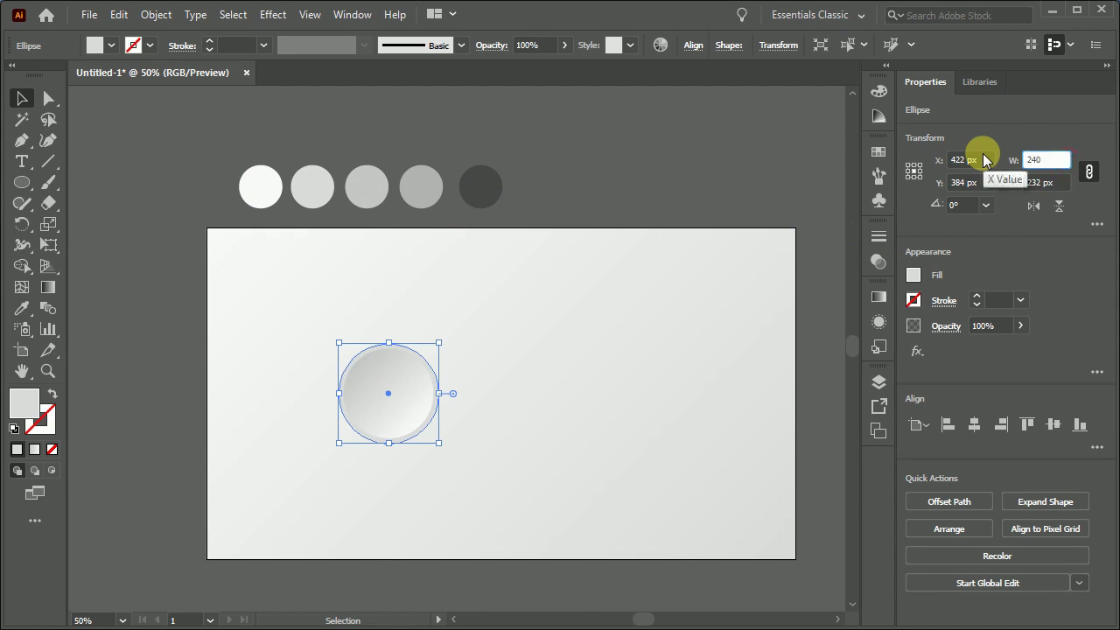
key(Tab)
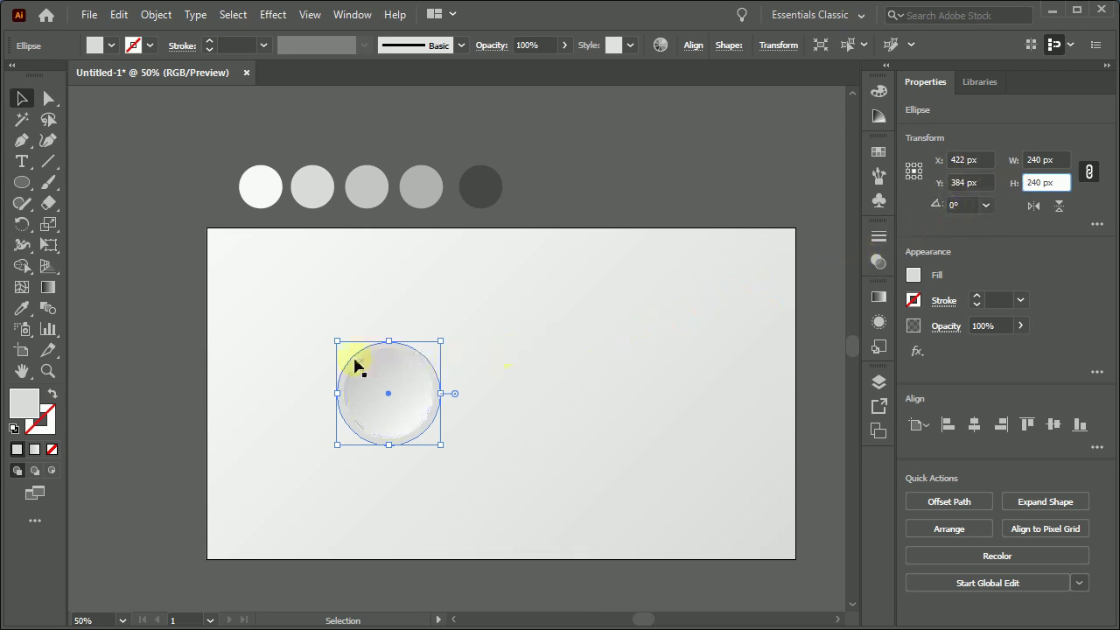
- Fill the 240 px circle with the fifth swatch's dark grey
click(21, 309)
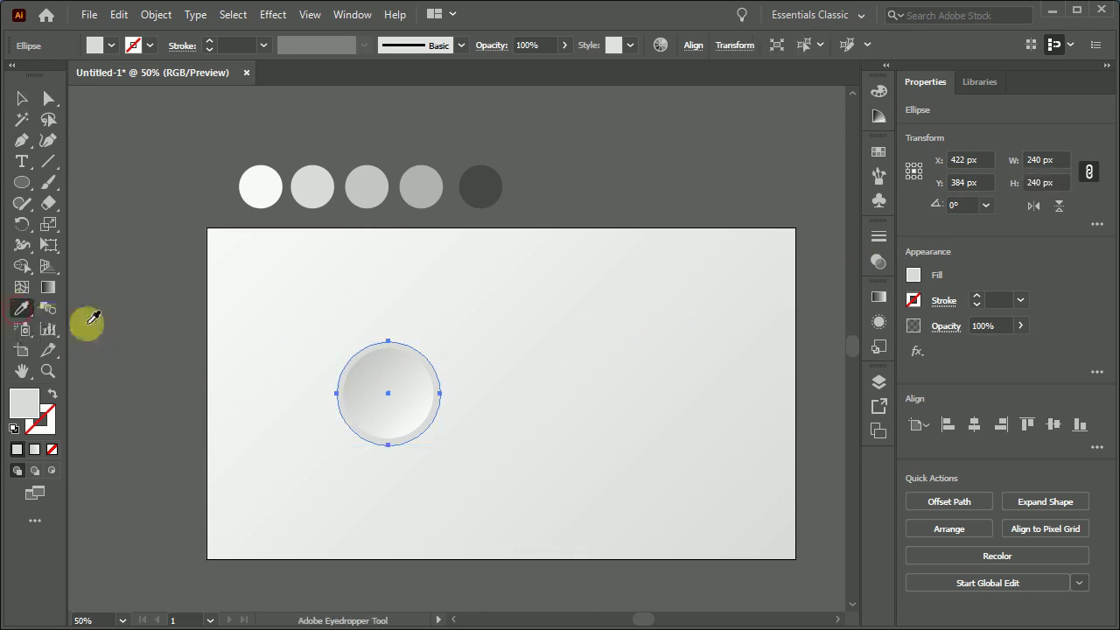
click(487, 192)
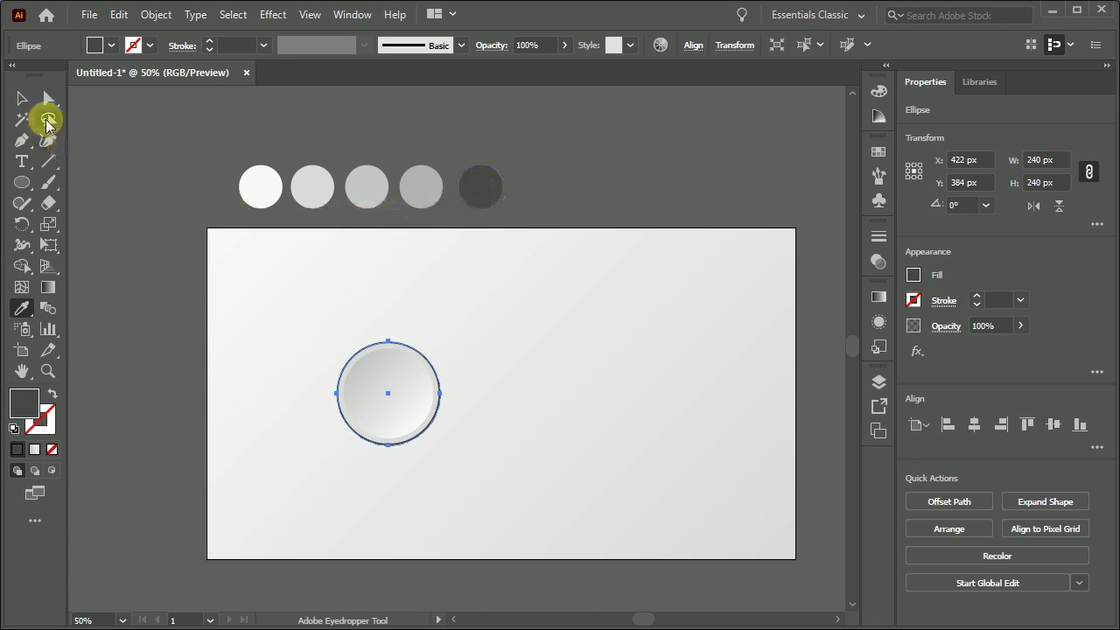
click(24, 103)
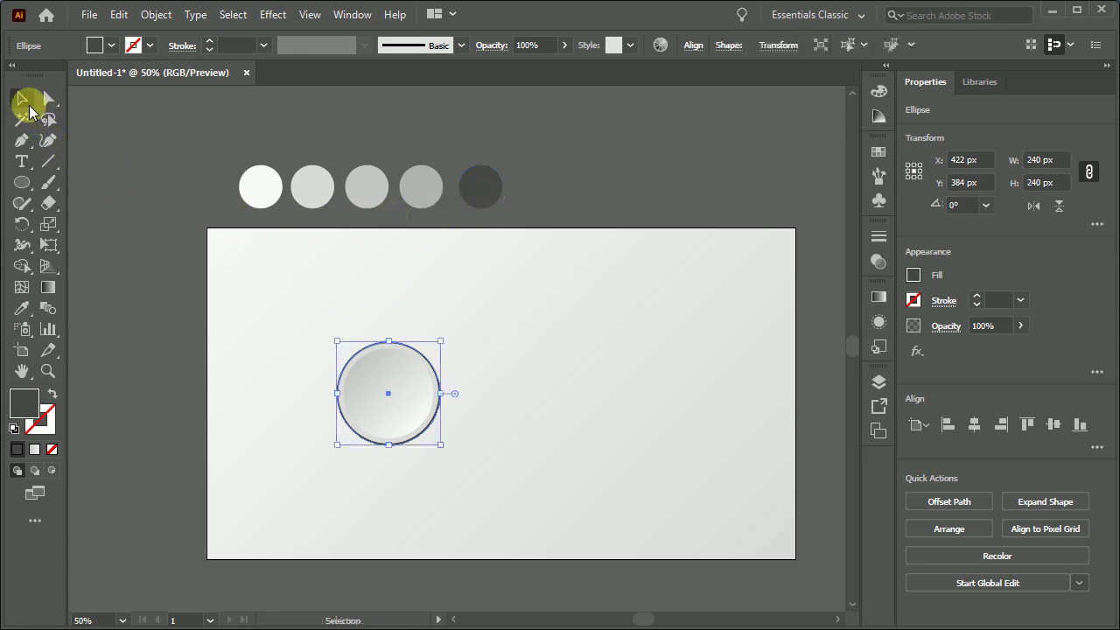
- Paste a copy behind the dark grey circle and resize it to 256 px
click(118, 14)
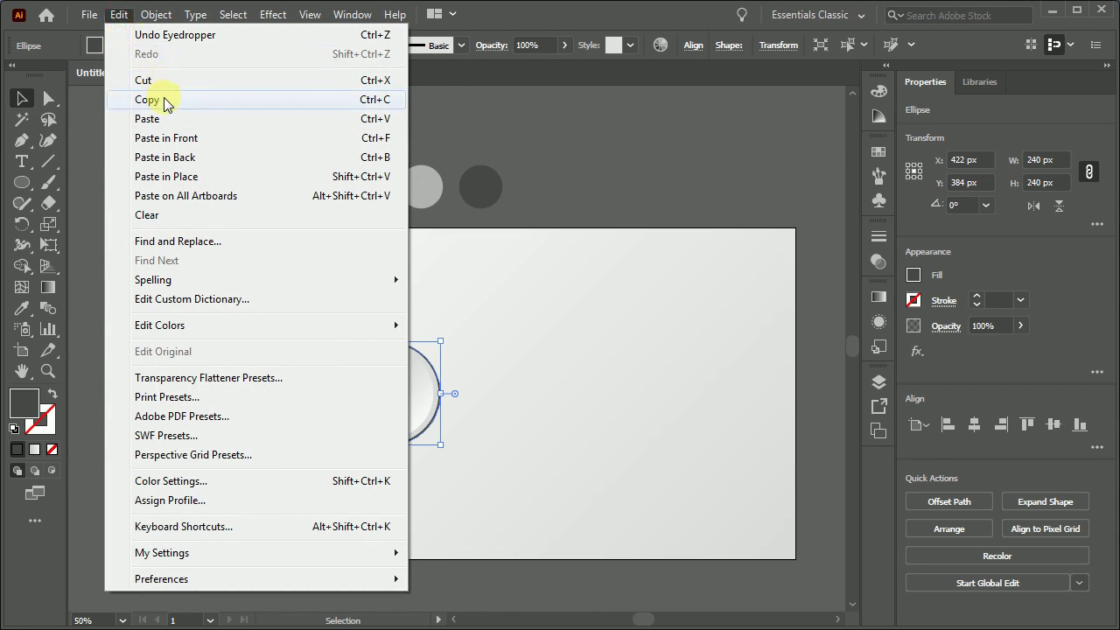
click(165, 101)
click(119, 14)
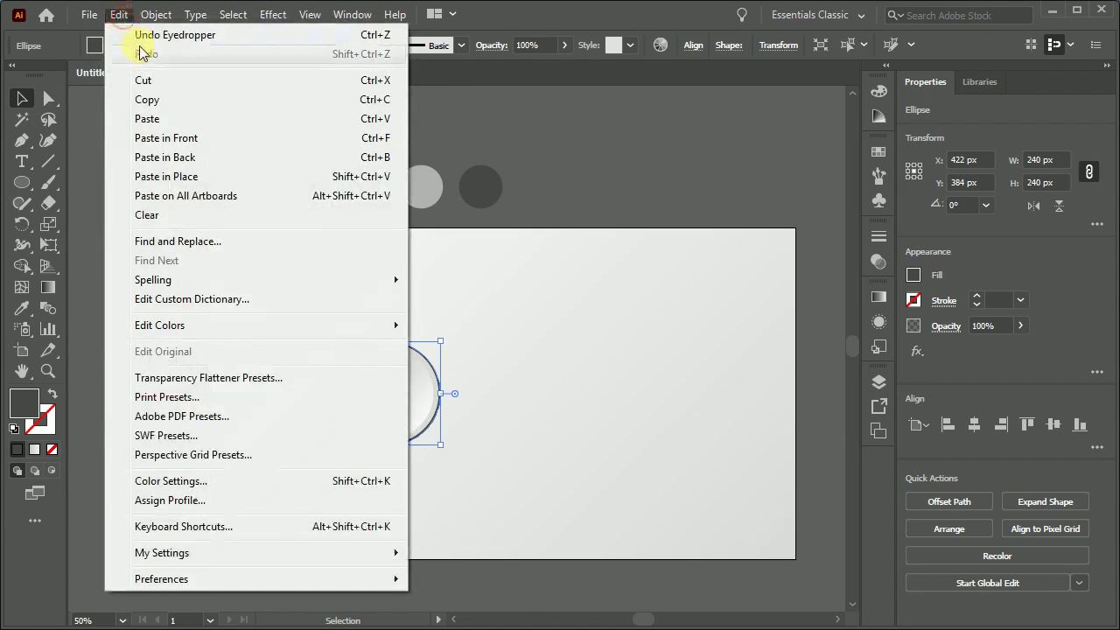
click(185, 162)
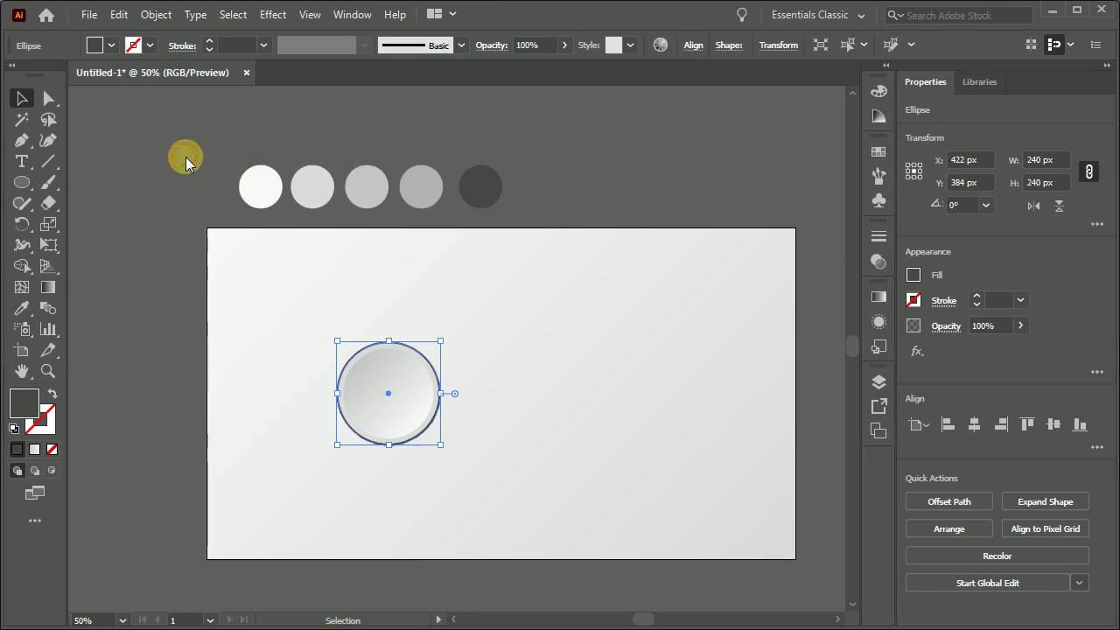
click(1053, 160)
text(256)
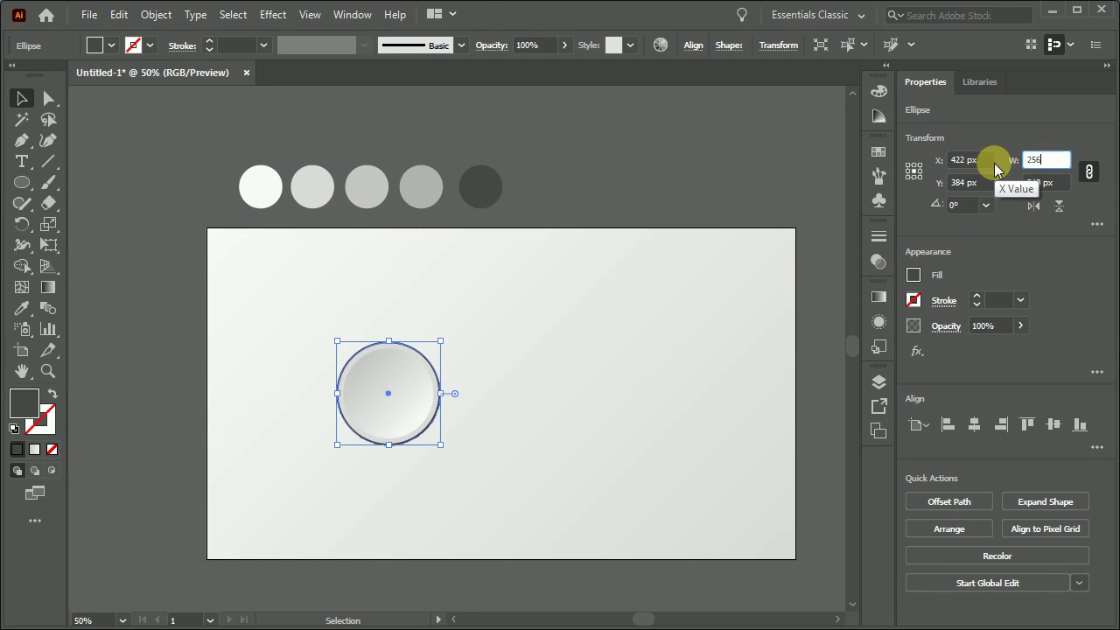
key(Tab)
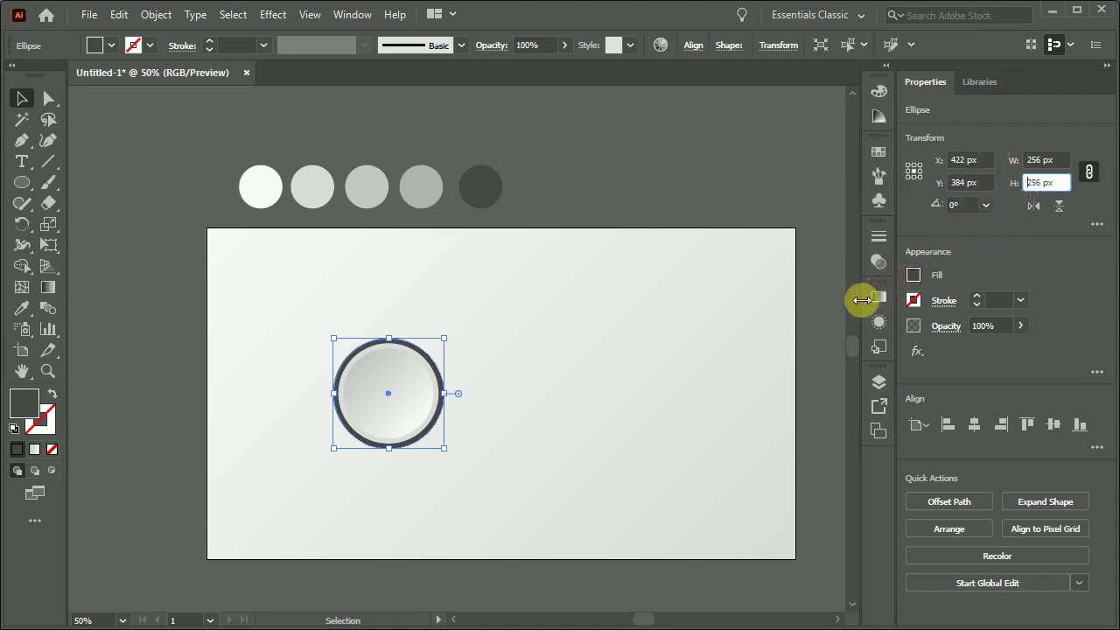
- Fill the 256 px circle with a linear gradient angled at -45°
click(879, 297)
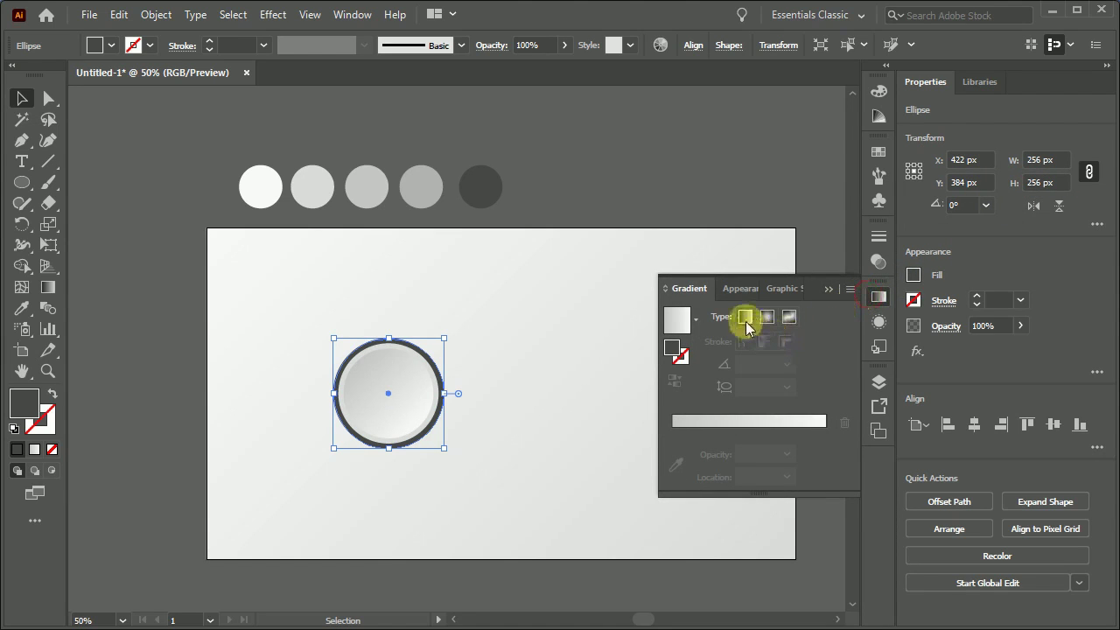
click(745, 318)
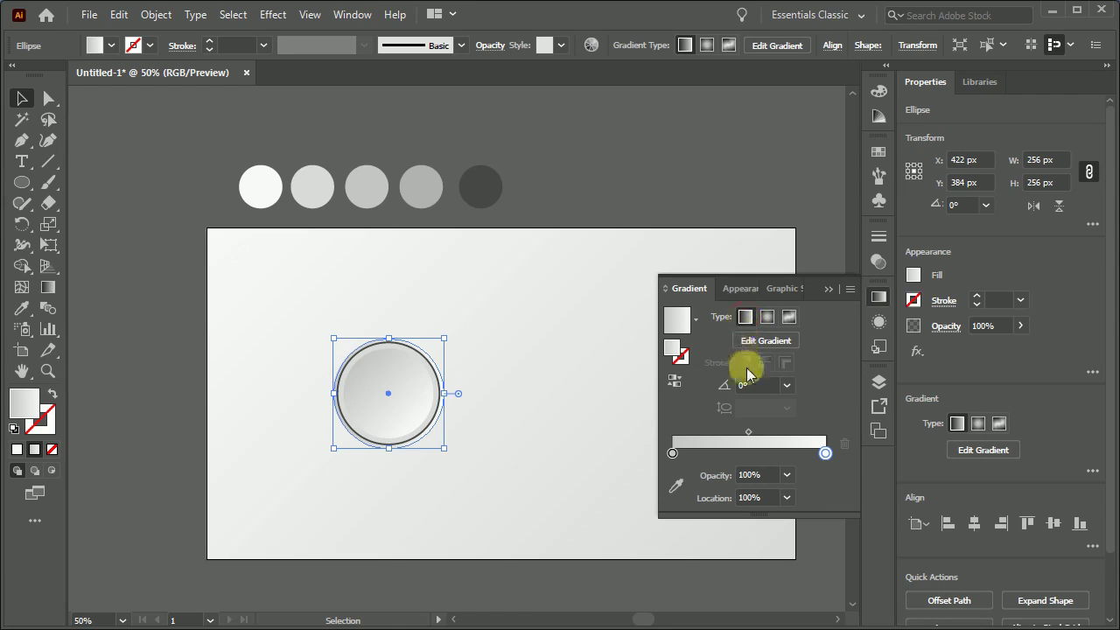
click(788, 386)
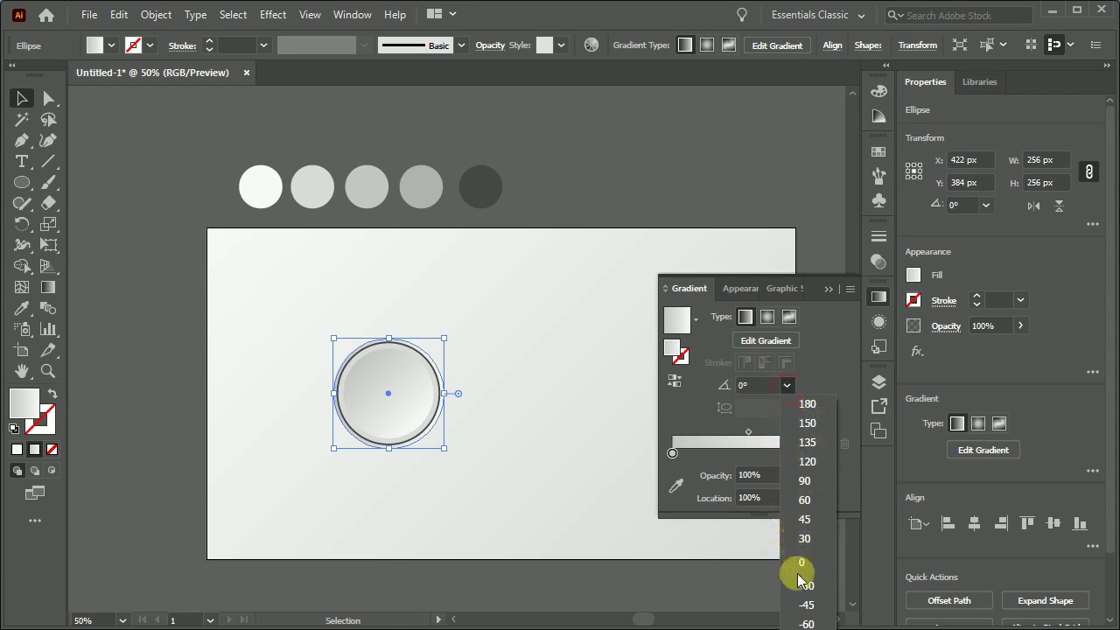
click(806, 606)
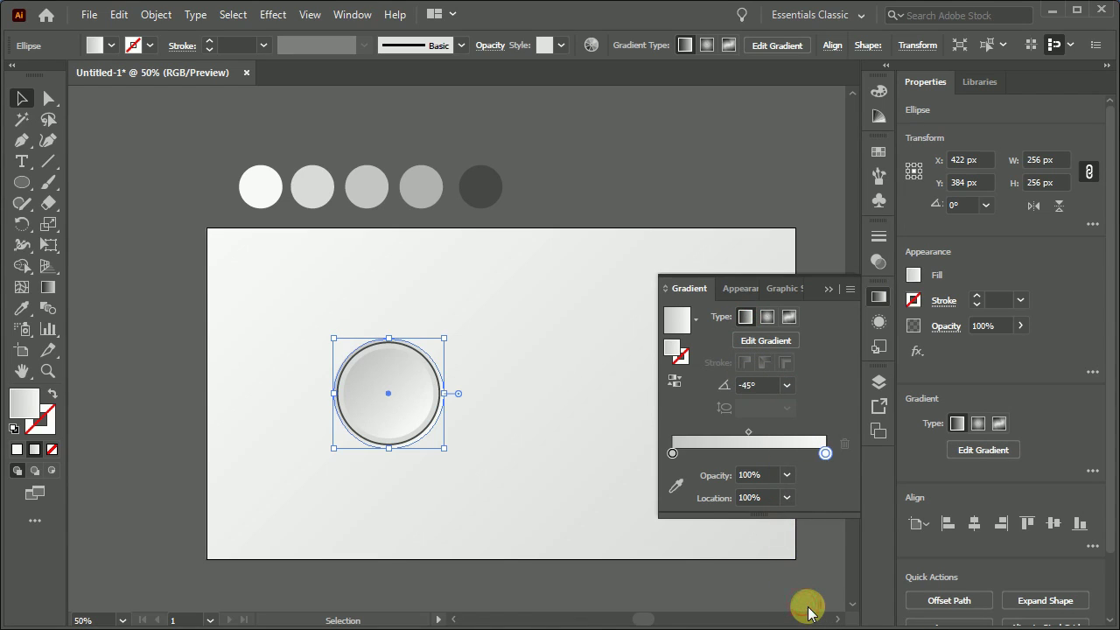
- Set the gradient's start stop to the third swatch's grey and its end stop to the white swatch
click(674, 486)
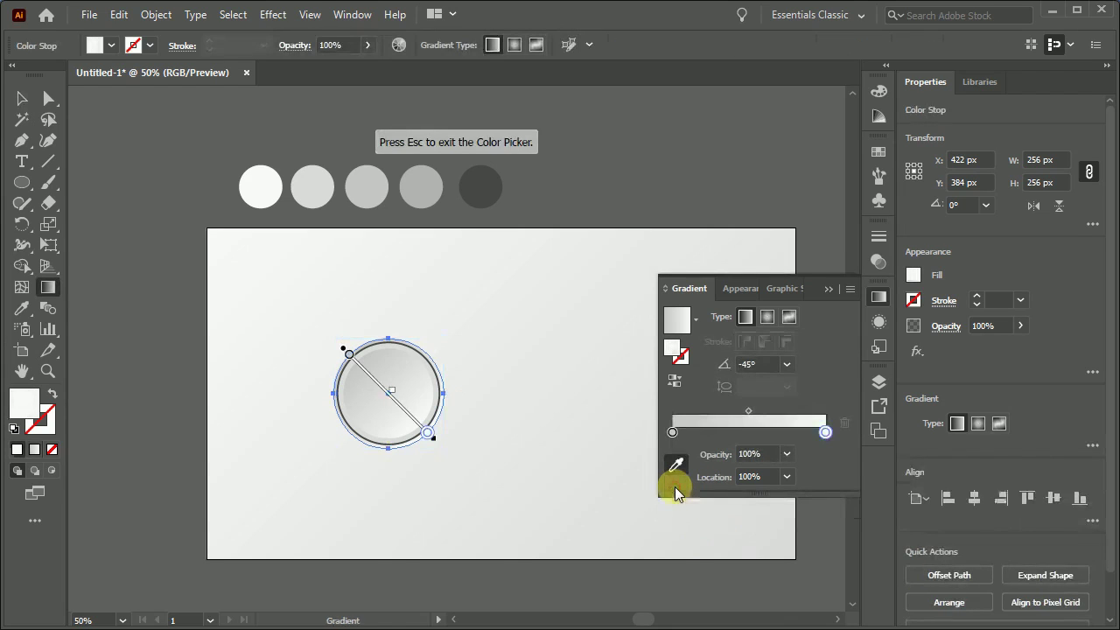
click(672, 432)
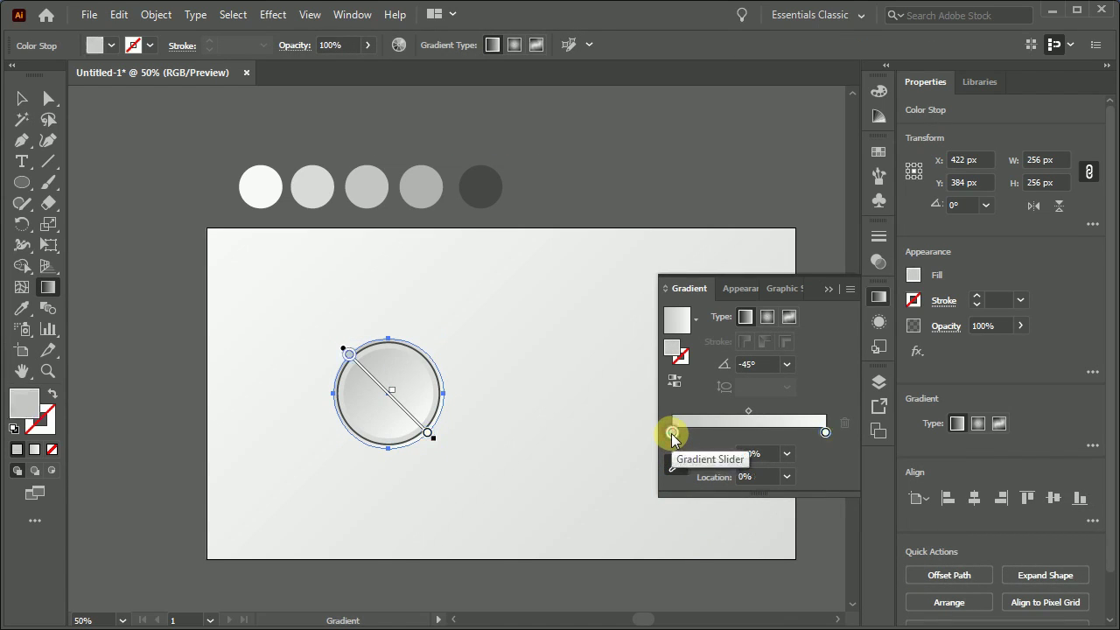
click(535, 437)
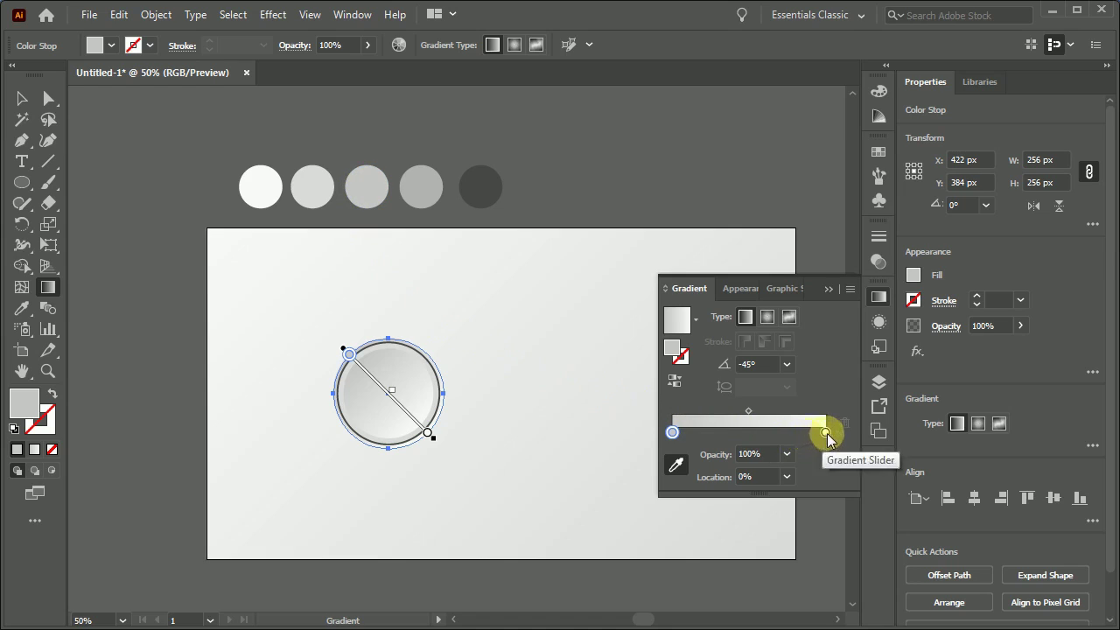
click(826, 432)
click(675, 465)
click(262, 188)
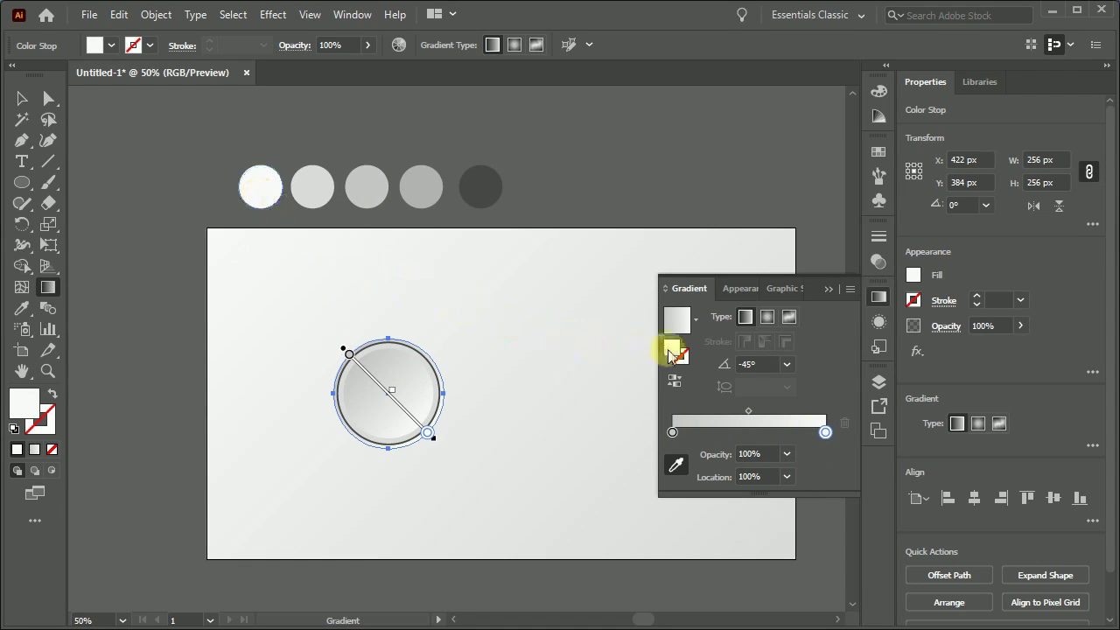
click(879, 298)
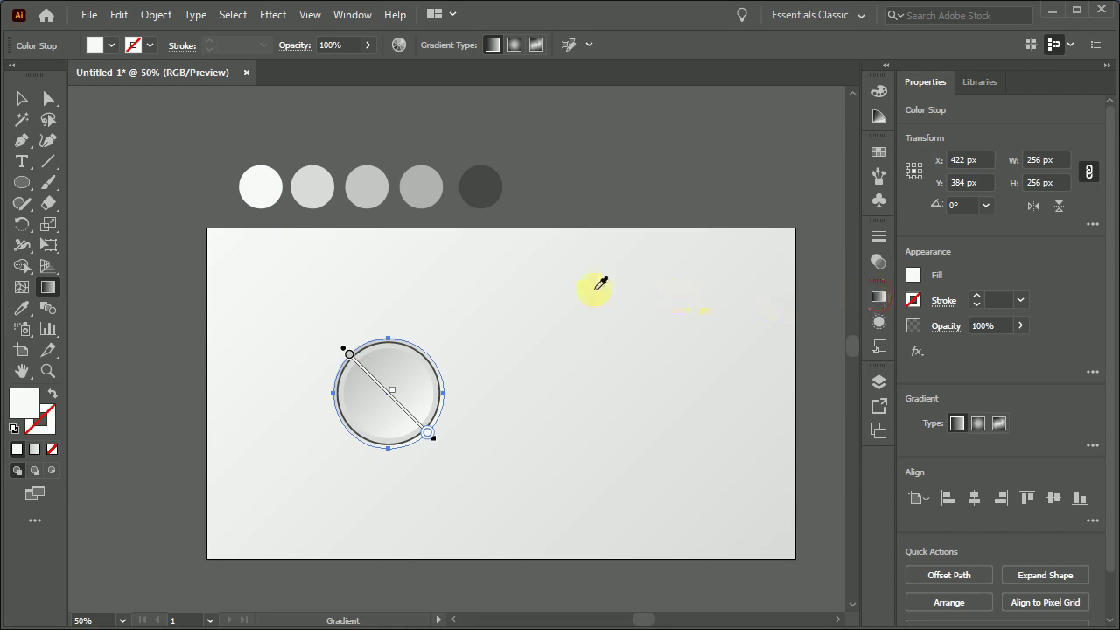
click(24, 98)
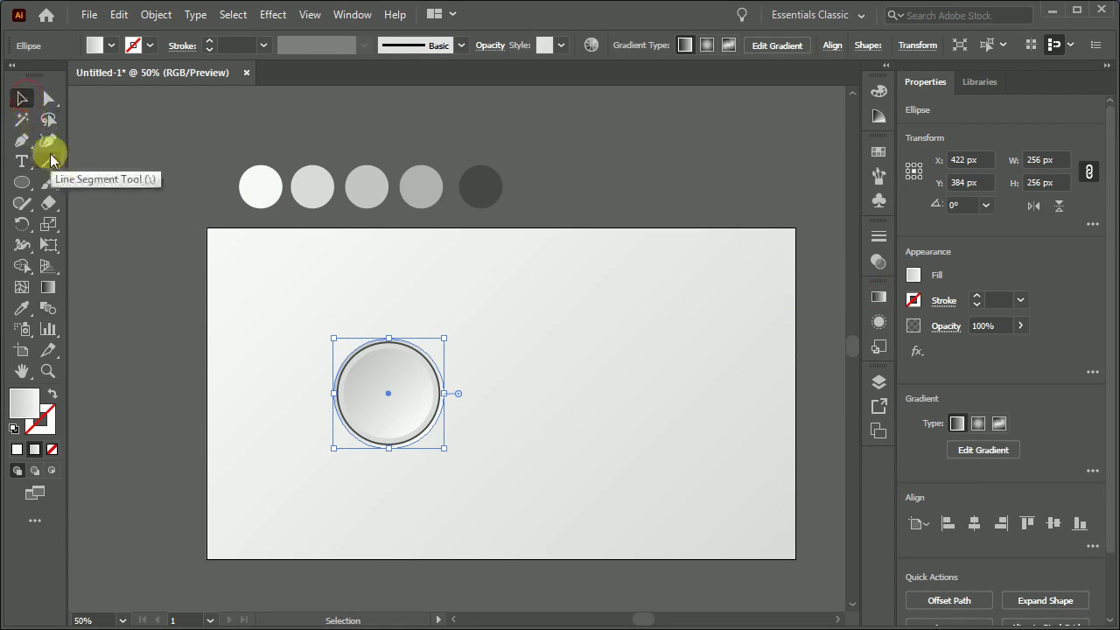
- Select all the button's stacked circles and place a copy to the right at X 832 px
click(239, 374)
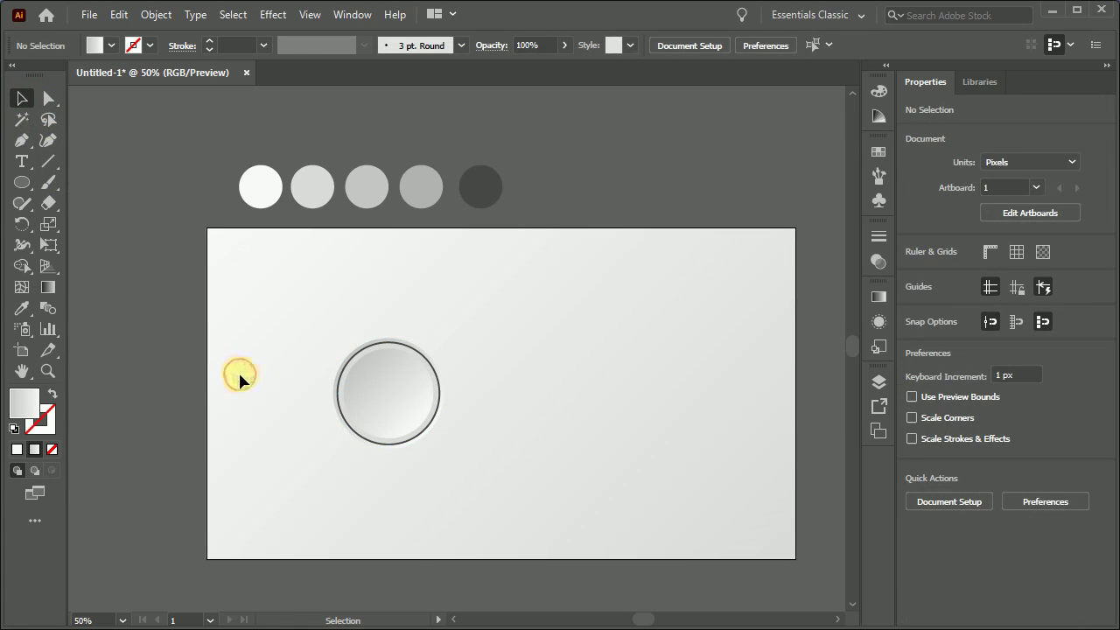
scroll(238, 370, up, 1)
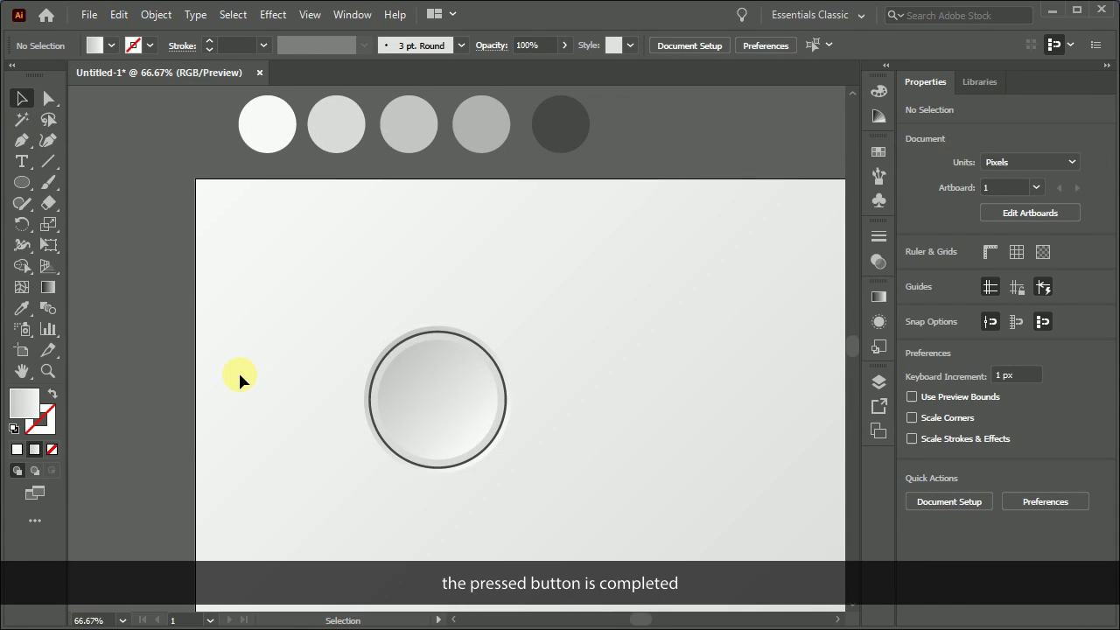
scroll(238, 370, down, 1)
drag(262, 307, 513, 474)
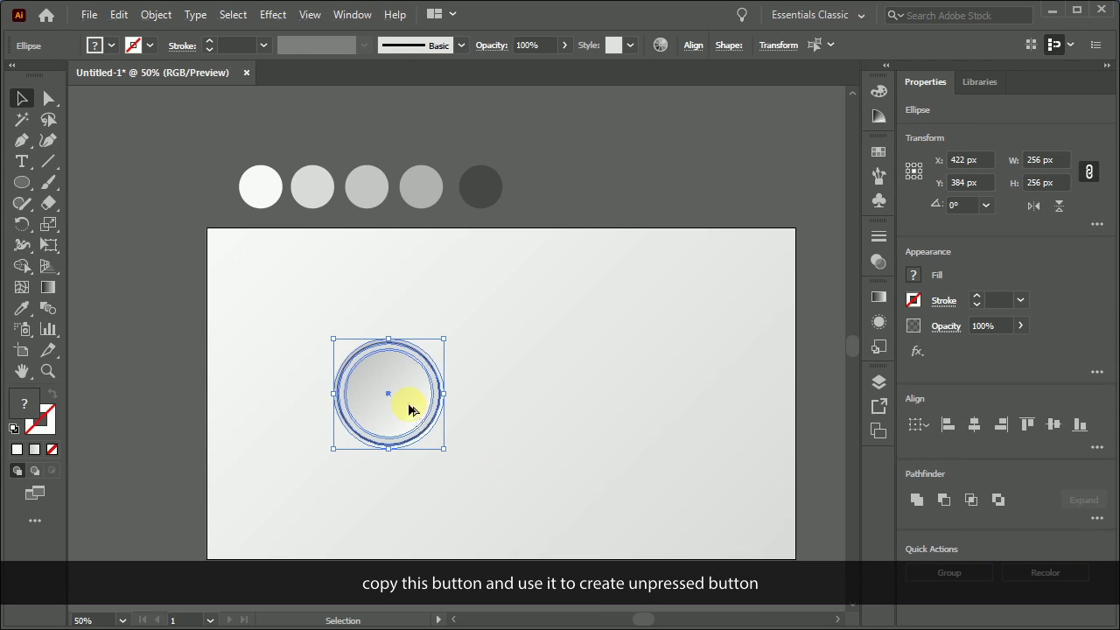
drag(410, 410, 588, 410)
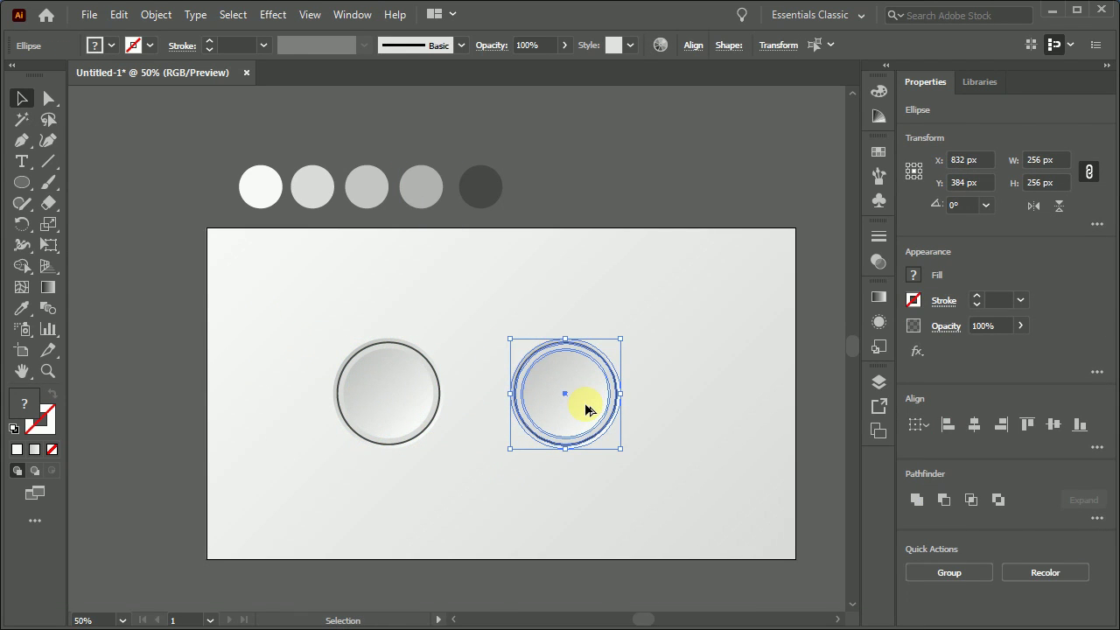
click(640, 380)
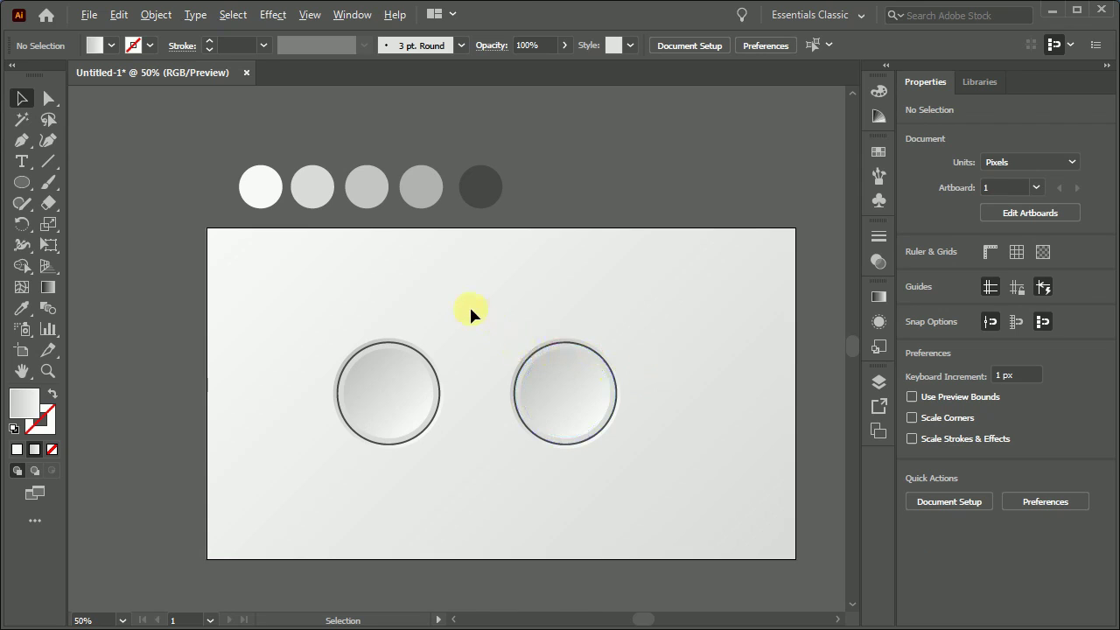
scroll(469, 310, up, 1)
- Give the right button's outer circle the second swatch's flat light grey fill
scroll(547, 351, up, 1)
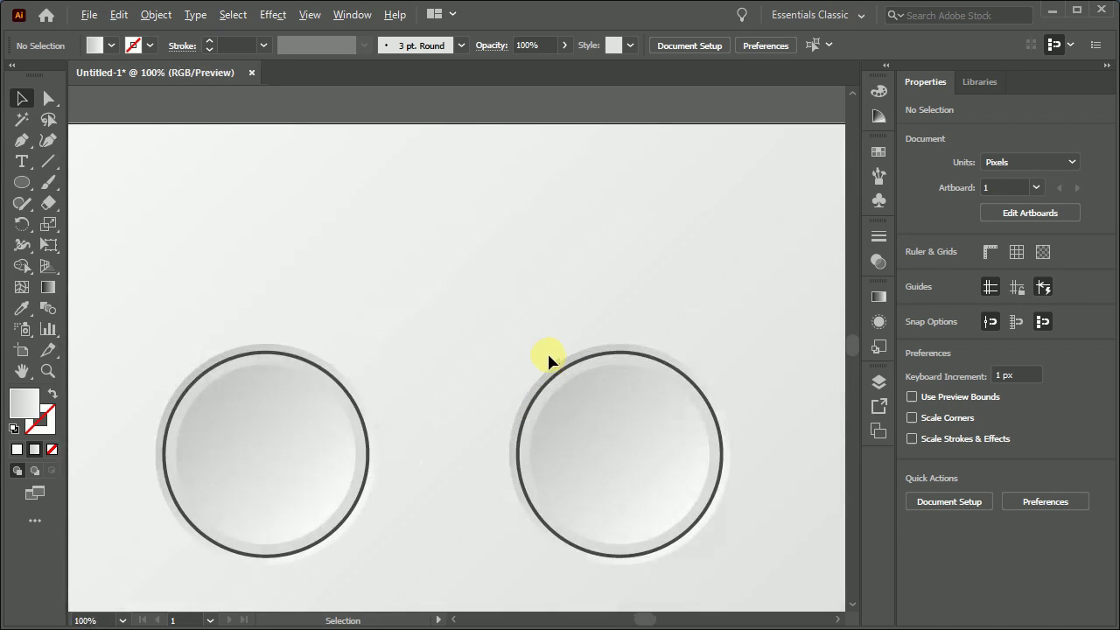
click(551, 371)
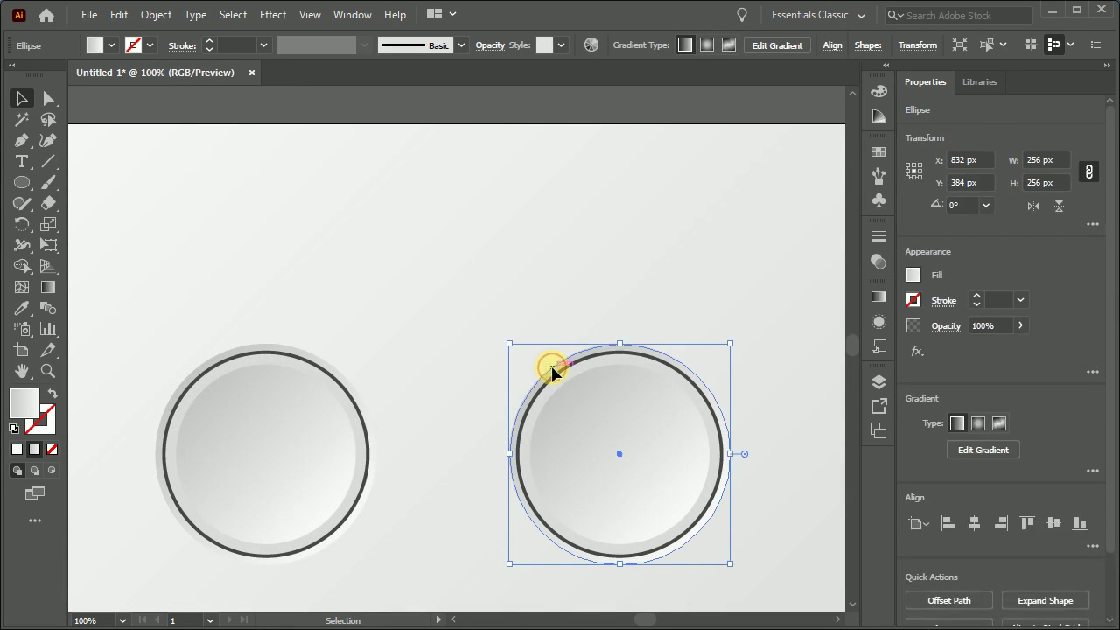
scroll(551, 371, down, 1)
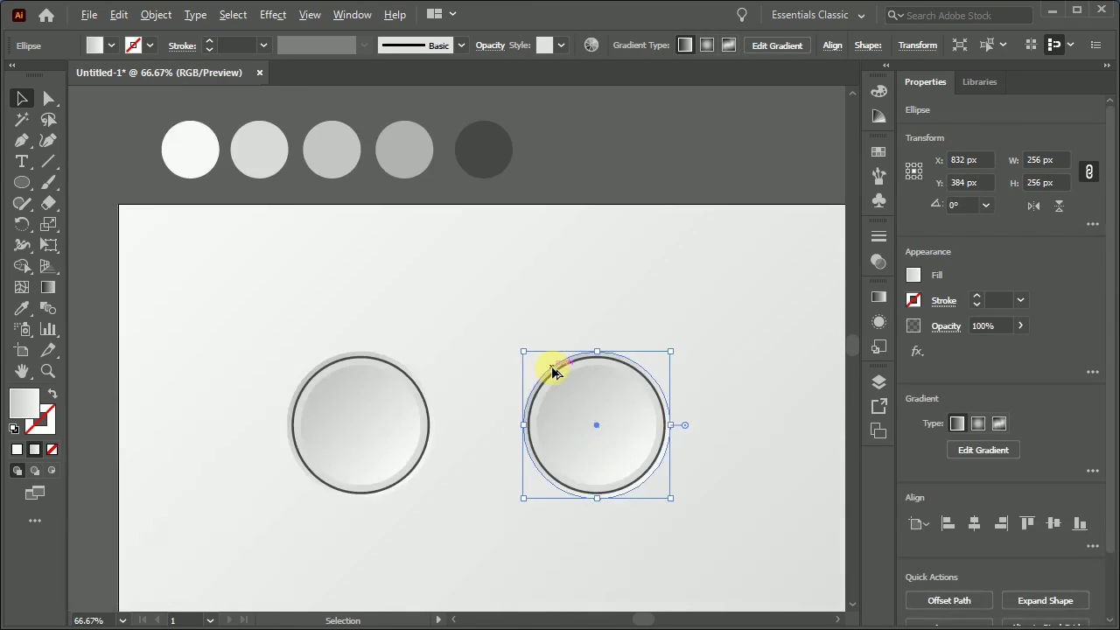
click(22, 310)
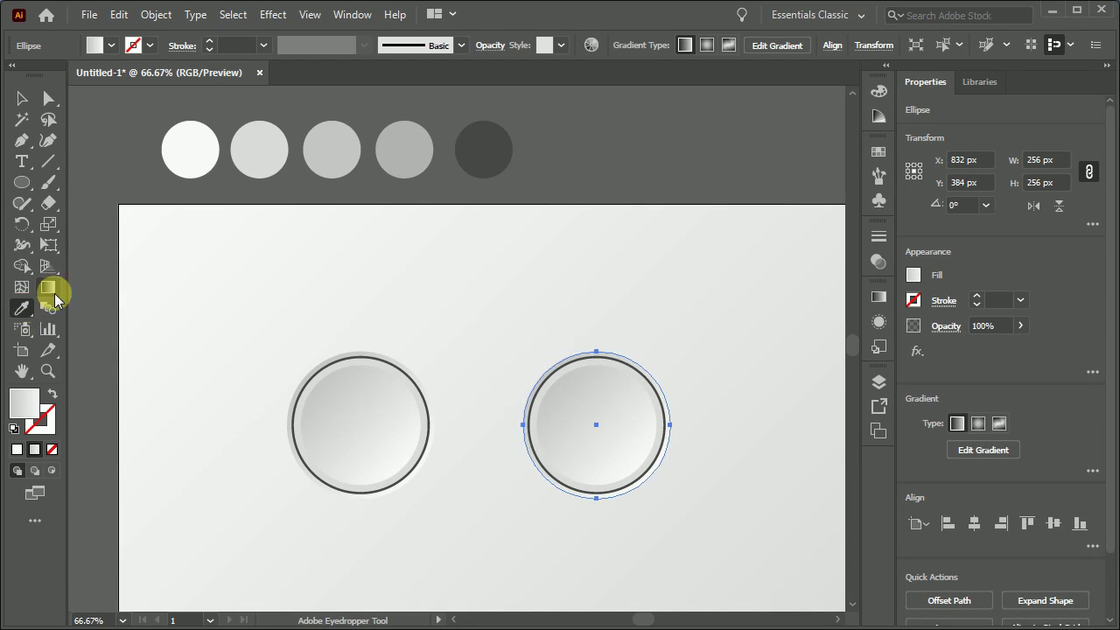
click(260, 152)
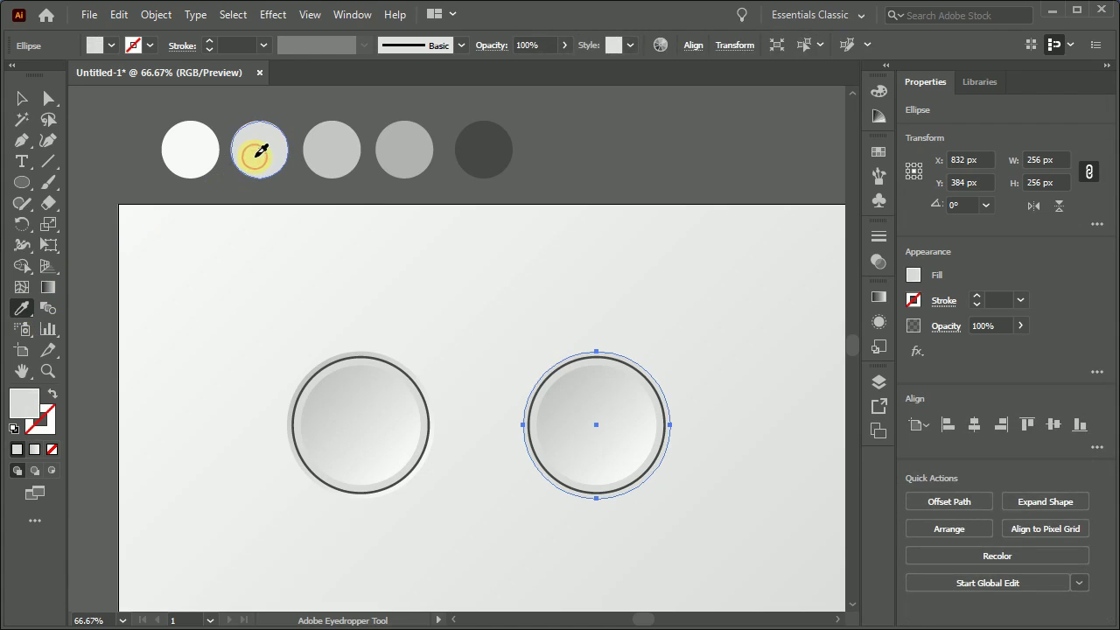
click(21, 98)
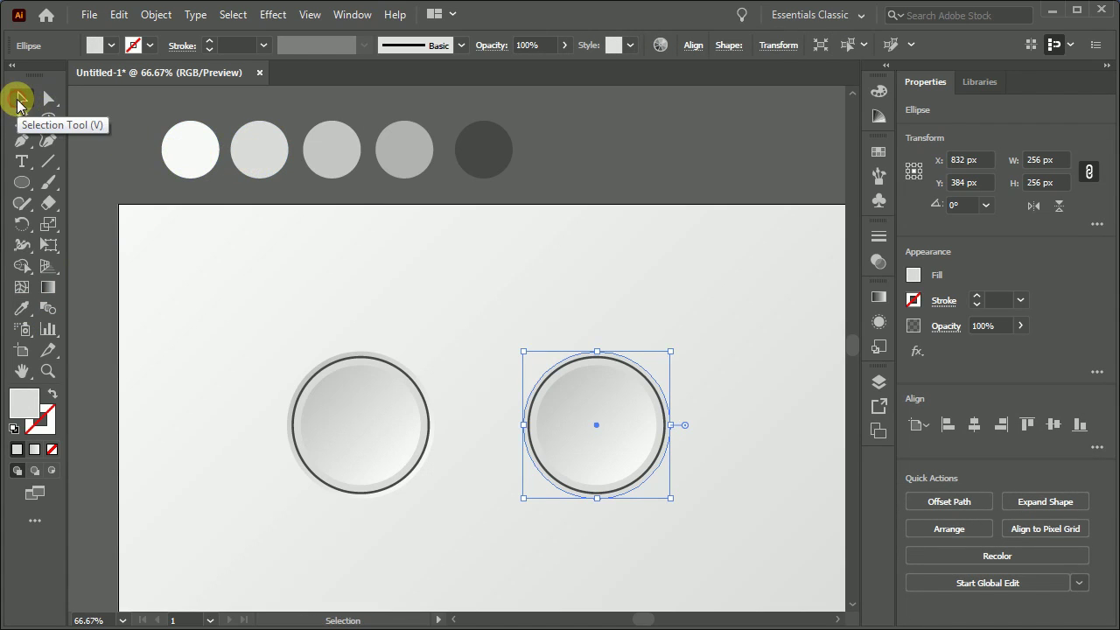
- Select the right button's inner dark-outlined circle
scroll(546, 375, up, 1)
scroll(549, 378, up, 1)
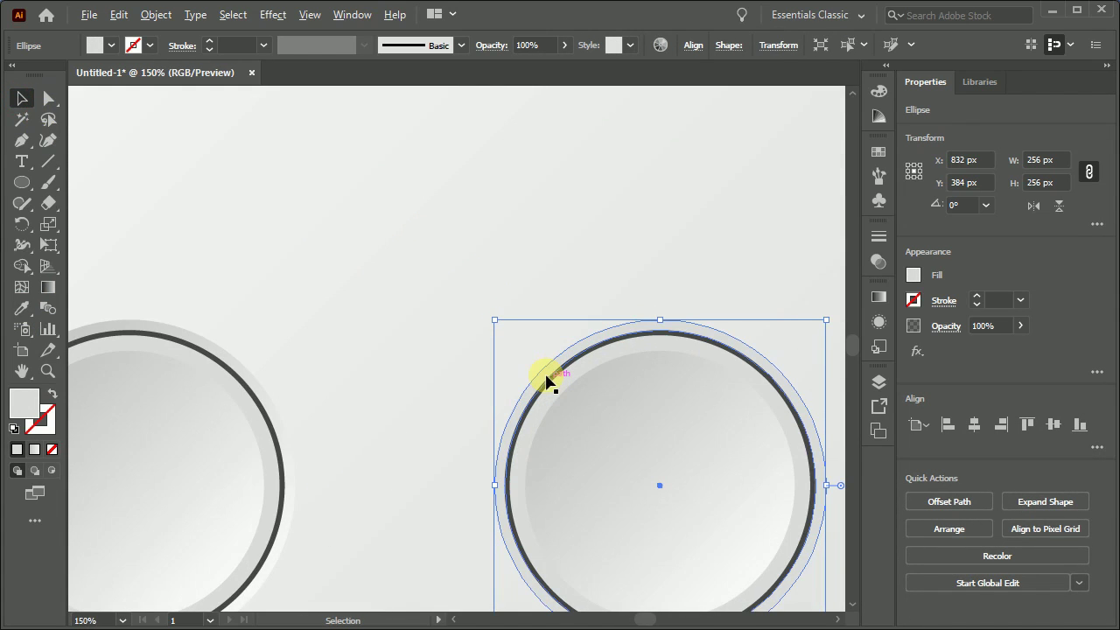
scroll(553, 379, up, 2)
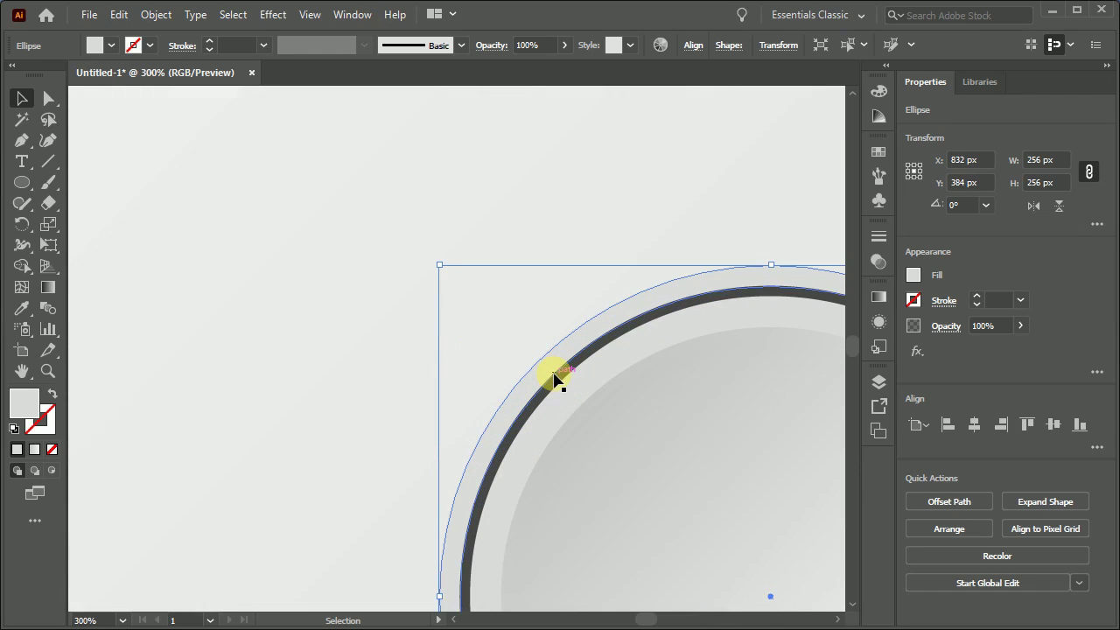
click(554, 378)
scroll(553, 378, down, 1)
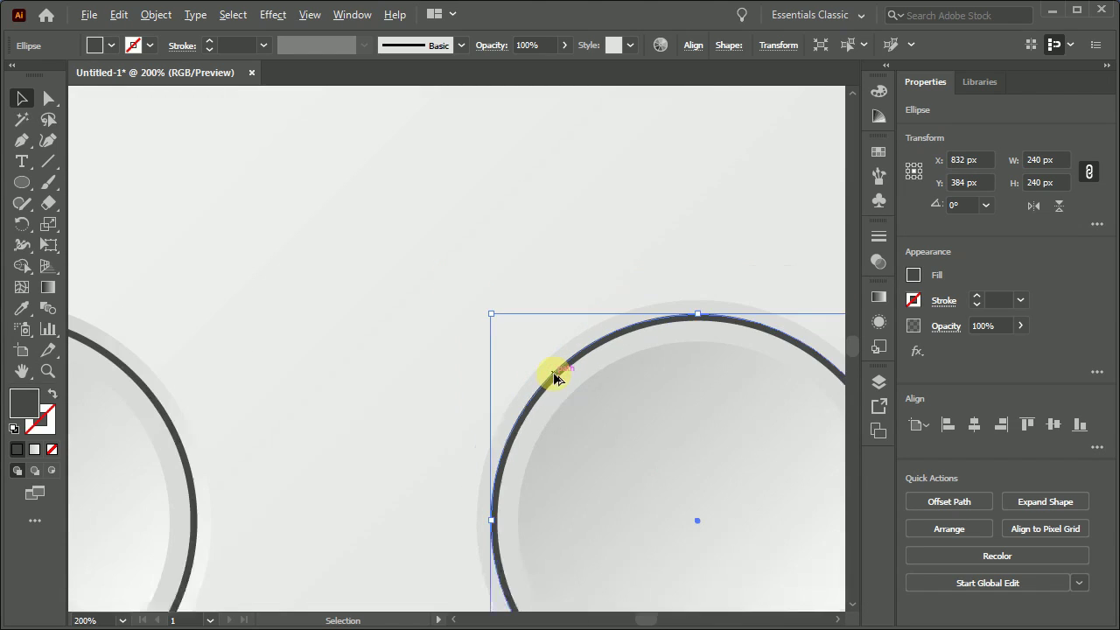
scroll(554, 379, down, 1)
scroll(554, 378, down, 2)
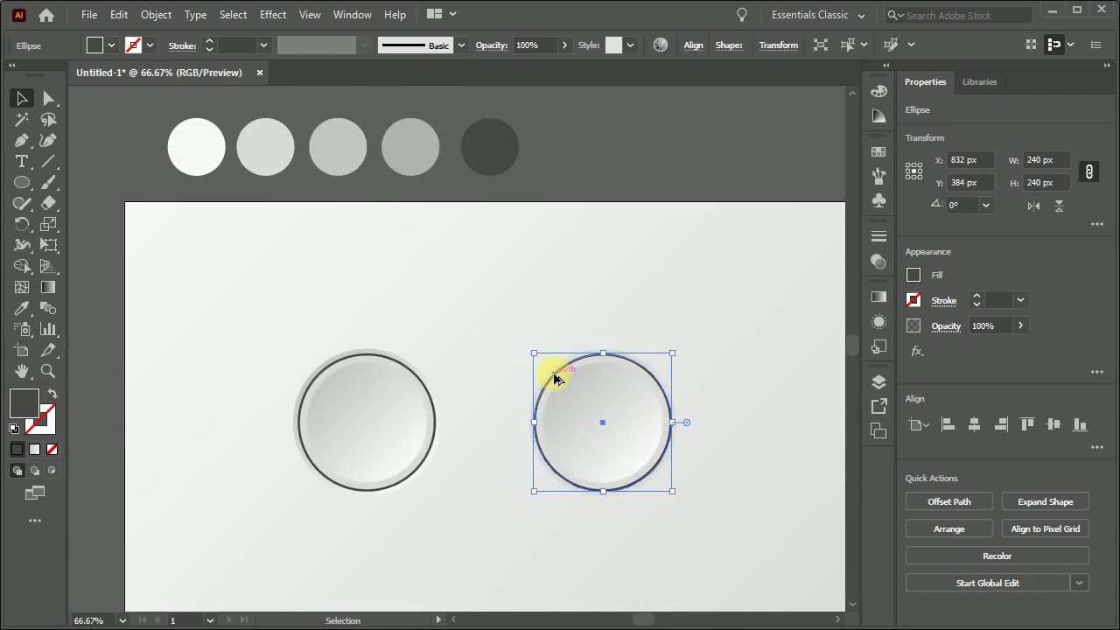
- Give the inner circle a linear gradient angled at -45°
click(878, 298)
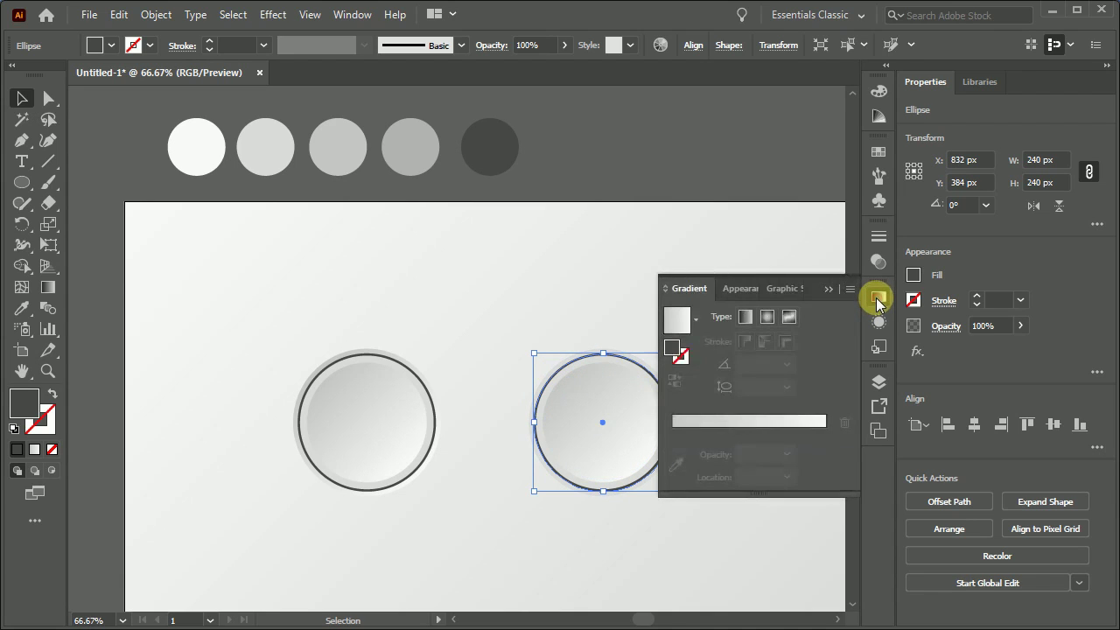
click(744, 318)
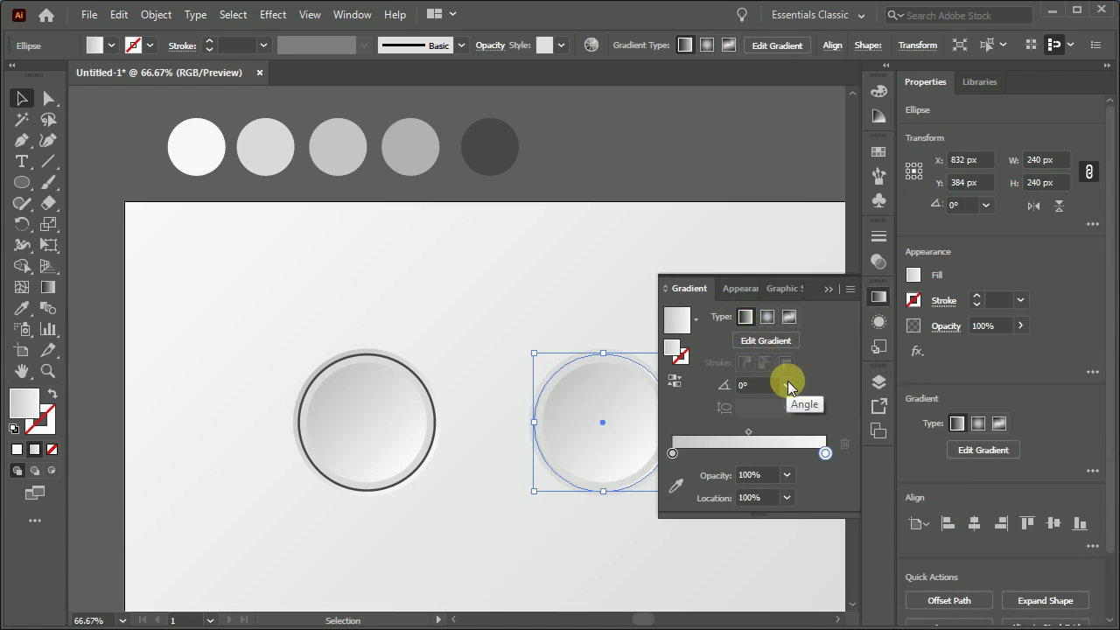
click(787, 385)
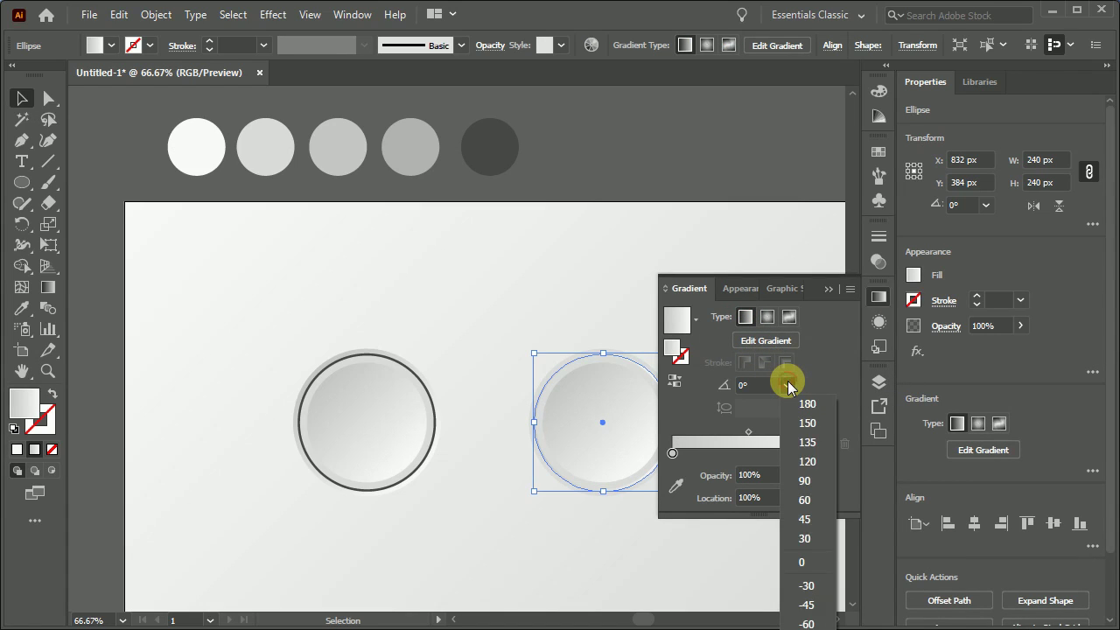
click(820, 606)
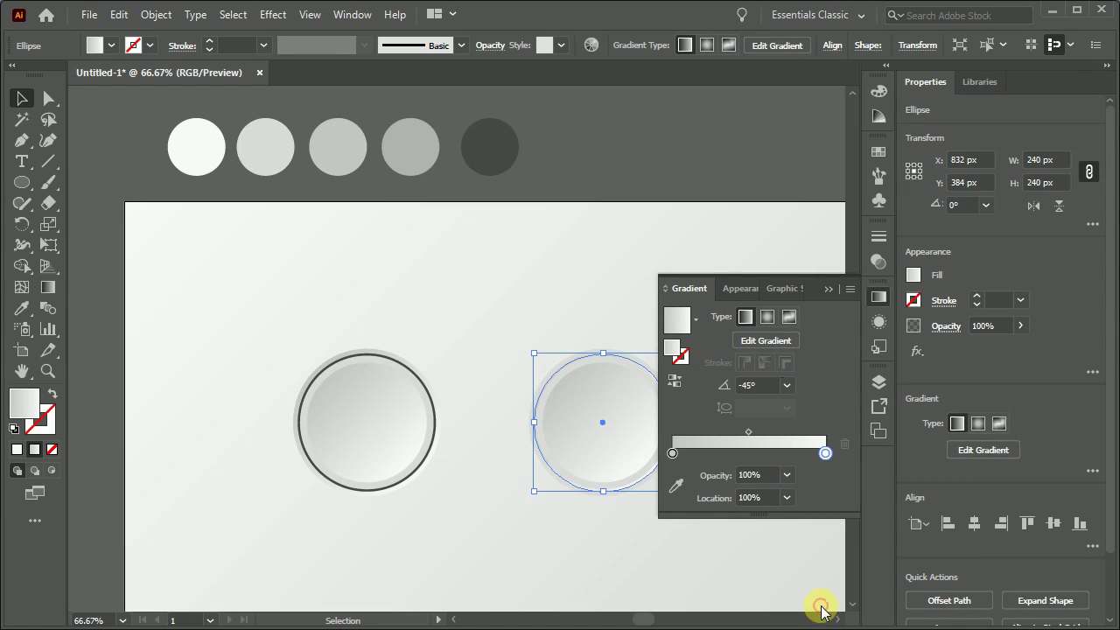
- Colour the left gradient stop with the fourth swatch's grey and the right stop with the fifth swatch's dark grey
click(675, 485)
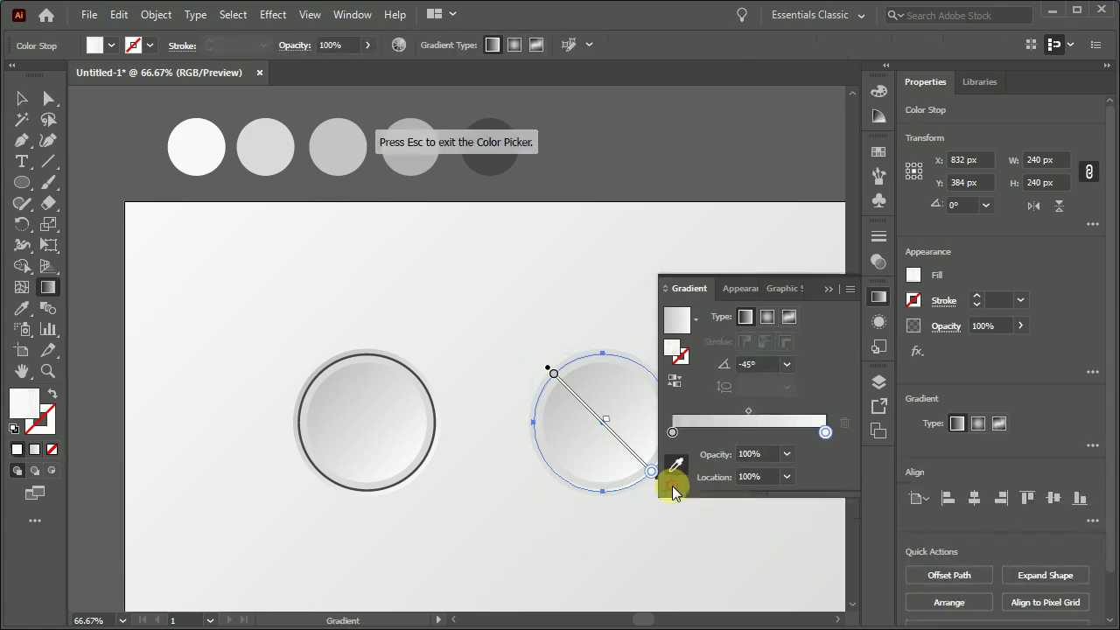
click(672, 432)
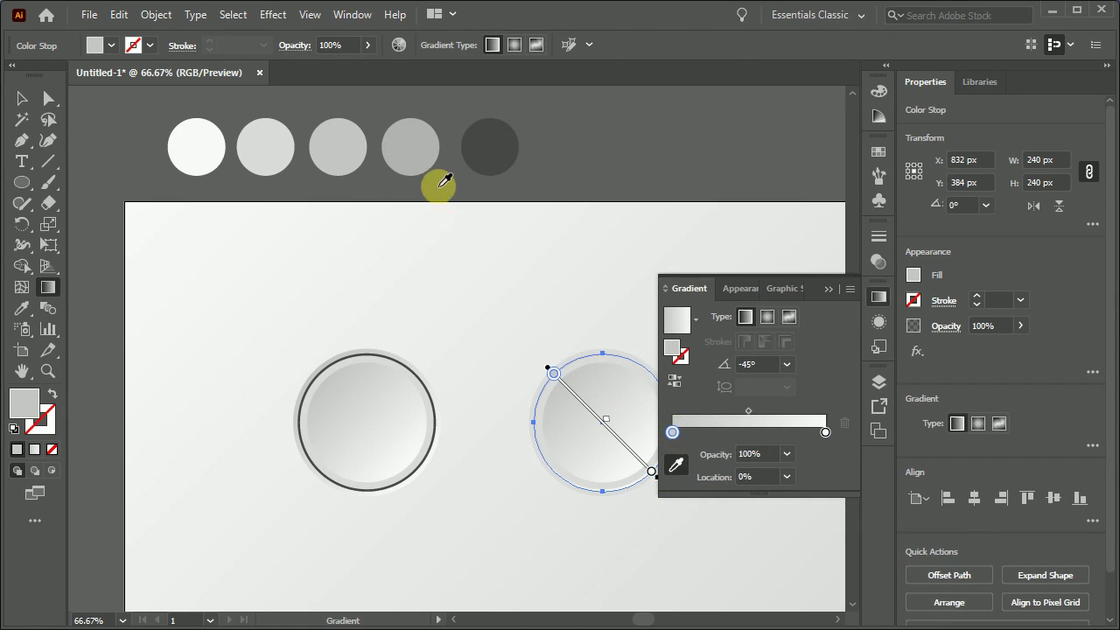
click(413, 144)
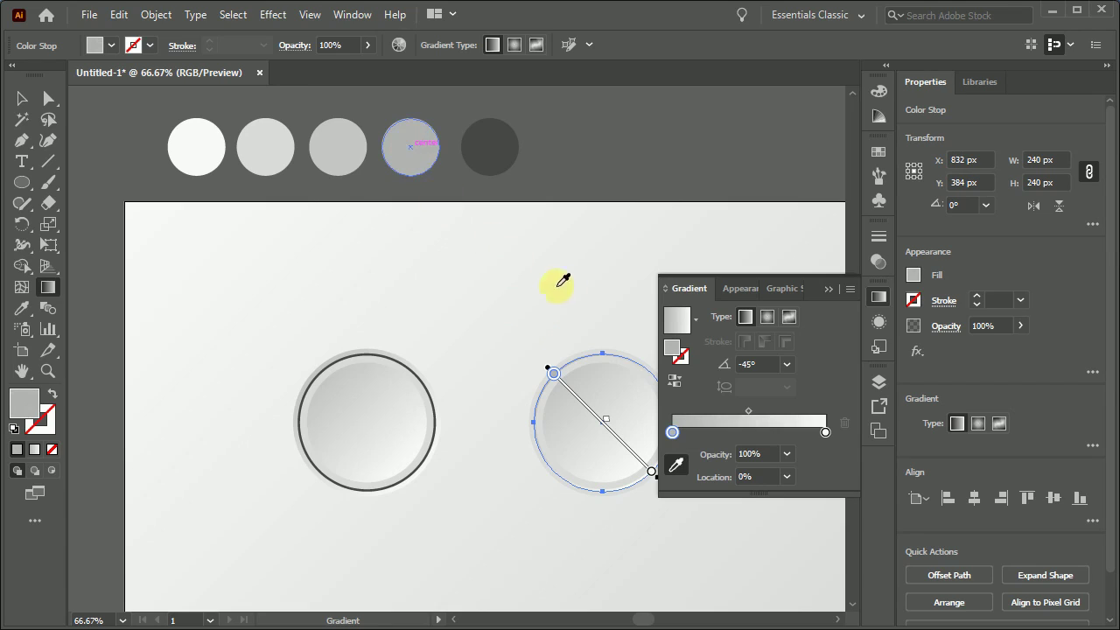
click(825, 430)
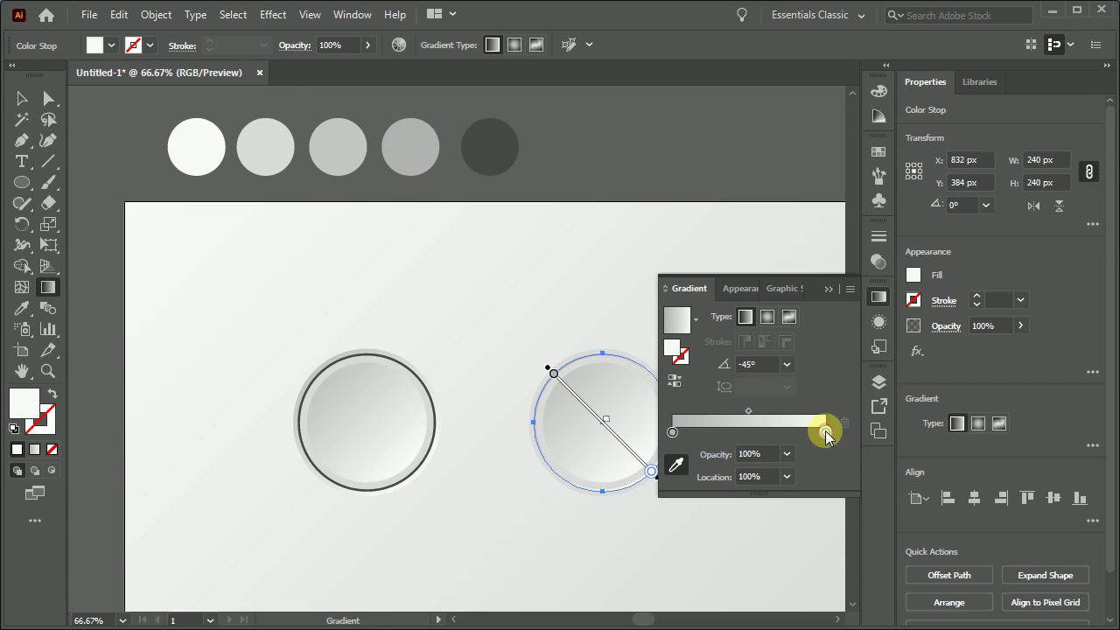
click(504, 153)
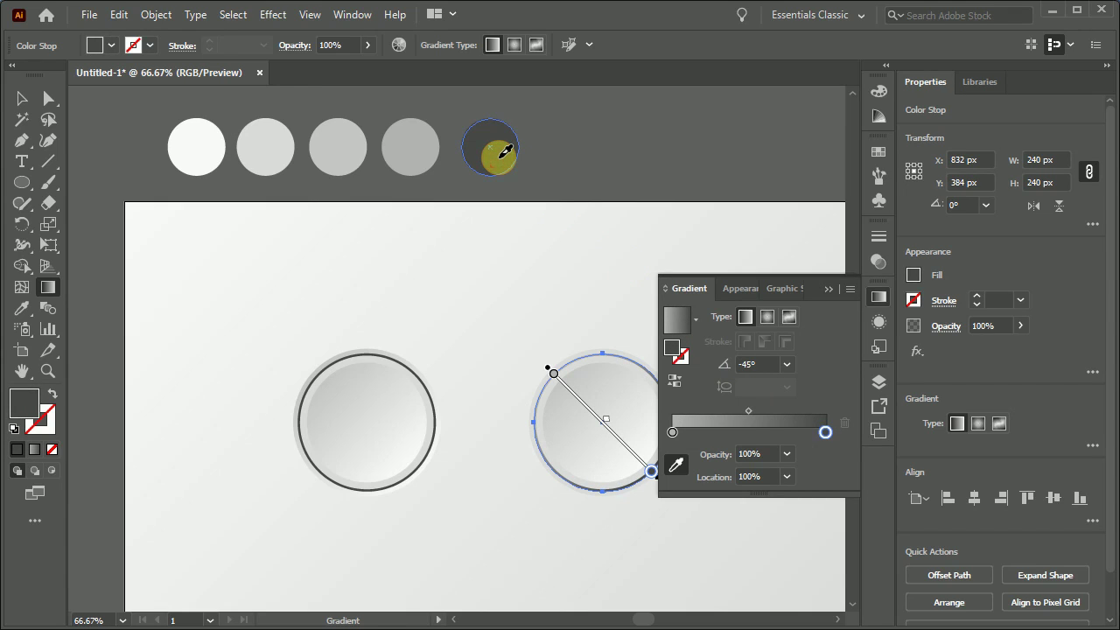
click(879, 297)
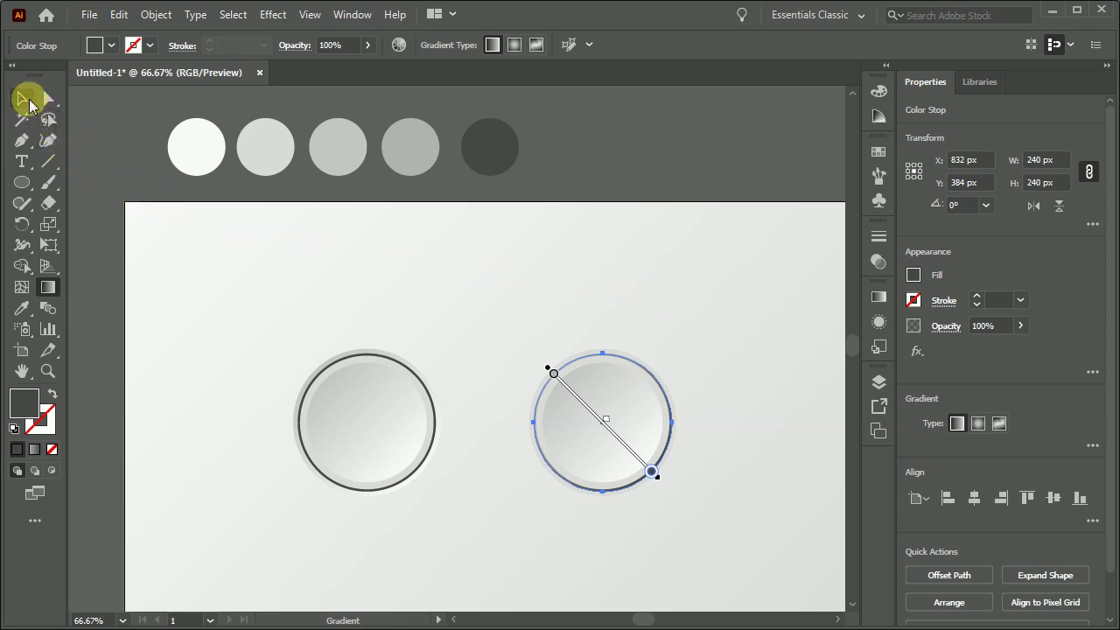
click(24, 98)
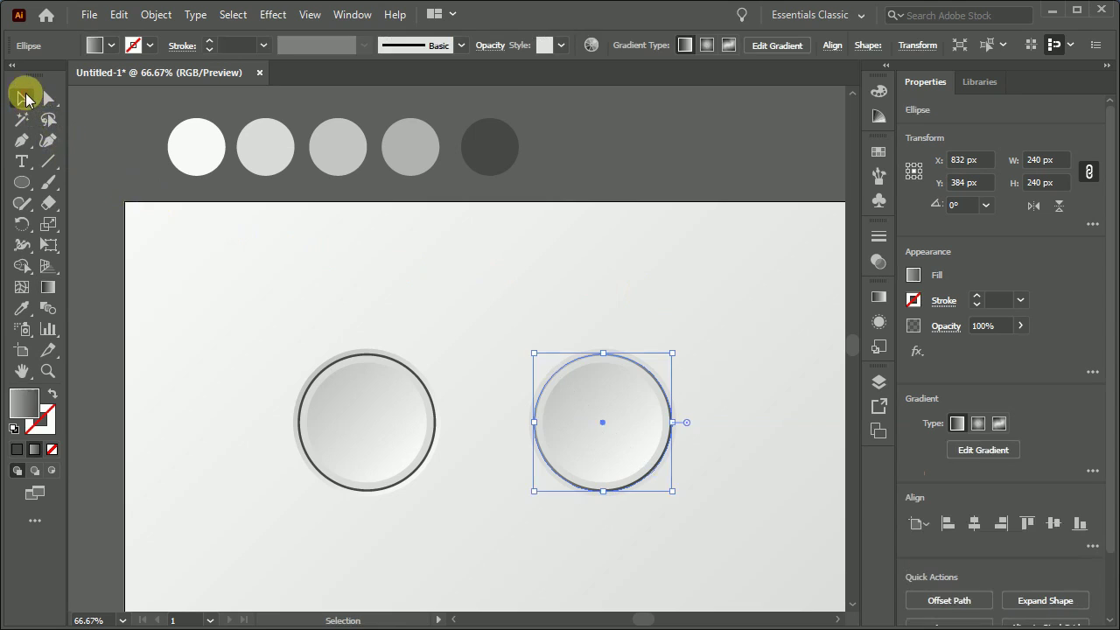
- Select the right button's 232 px inner circle
click(497, 323)
scroll(606, 355, up, 2)
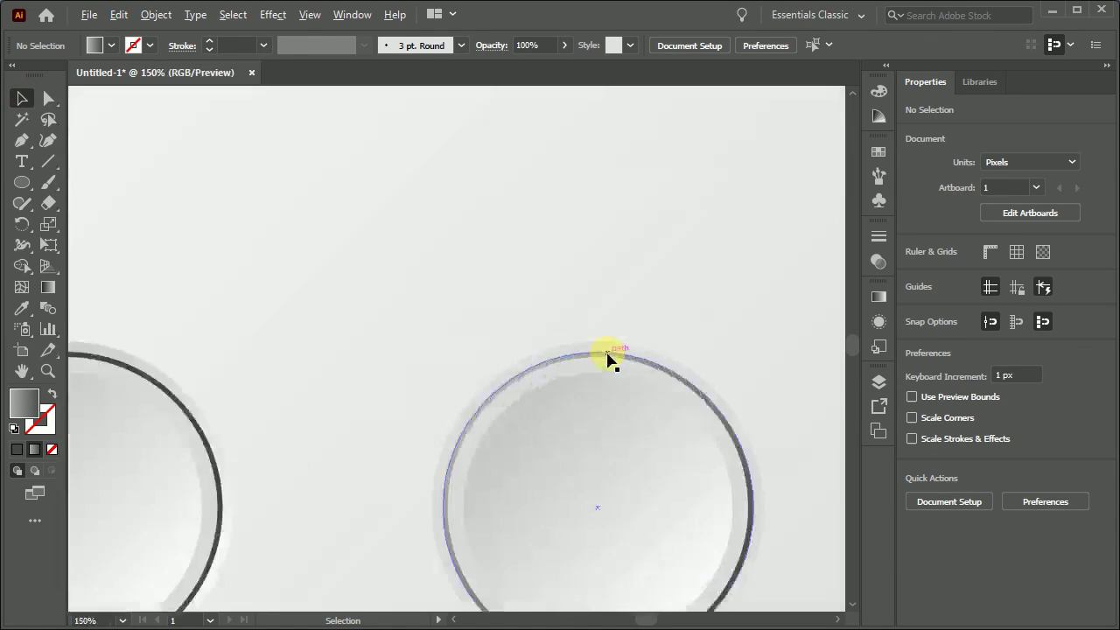
scroll(608, 359, up, 1)
click(535, 385)
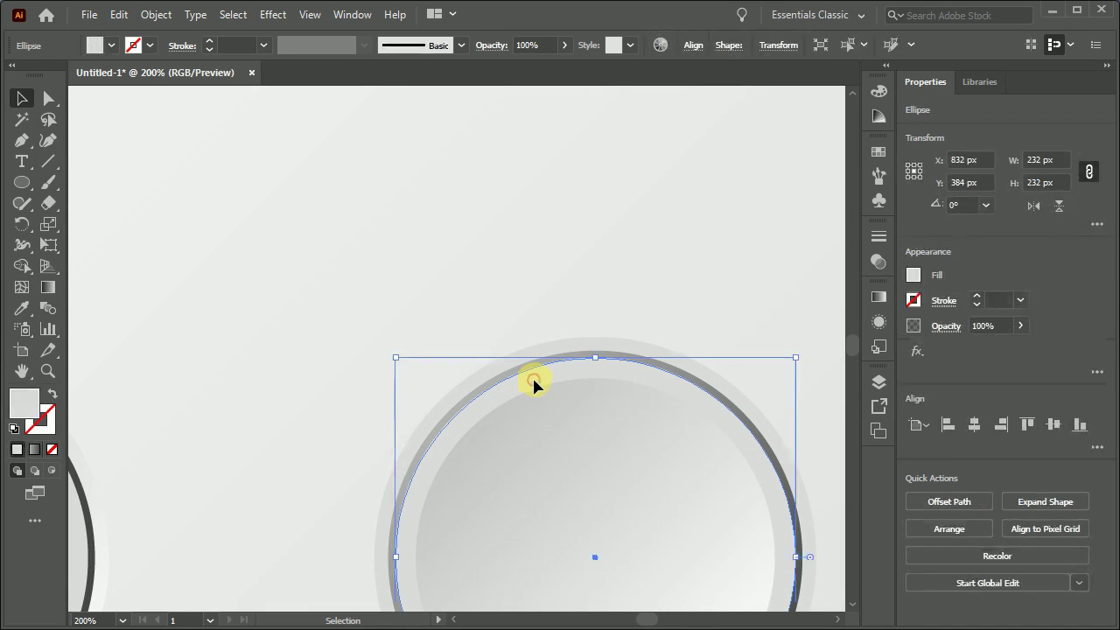
scroll(534, 385, down, 2)
scroll(535, 385, down, 1)
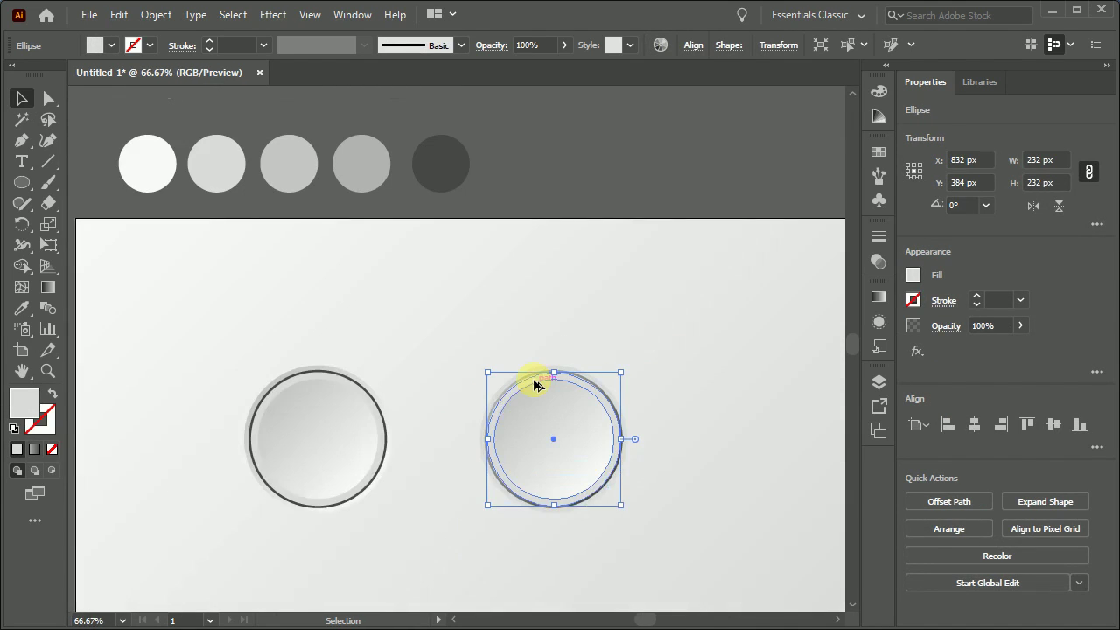
- Fill the 232 px circle with a linear gradient angled at -45°
click(879, 298)
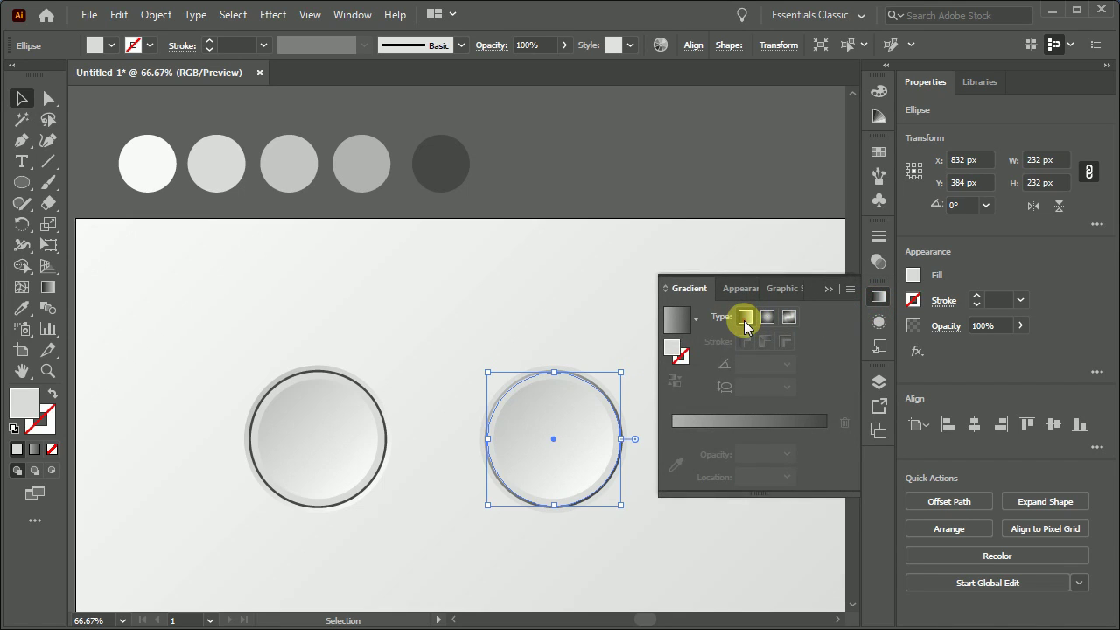
click(745, 318)
click(785, 385)
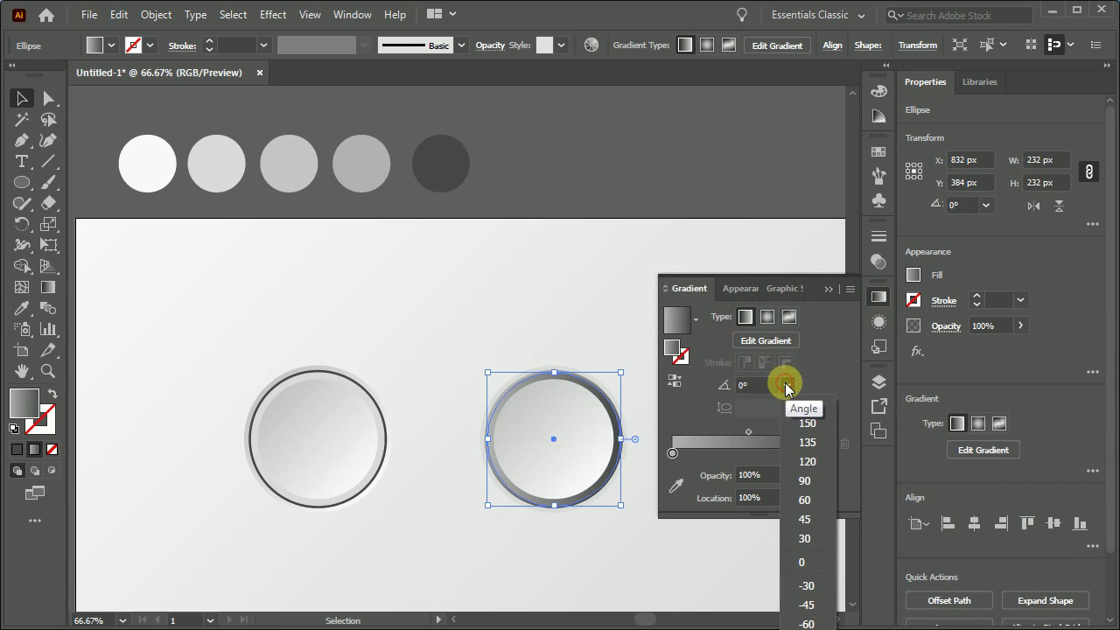
click(806, 605)
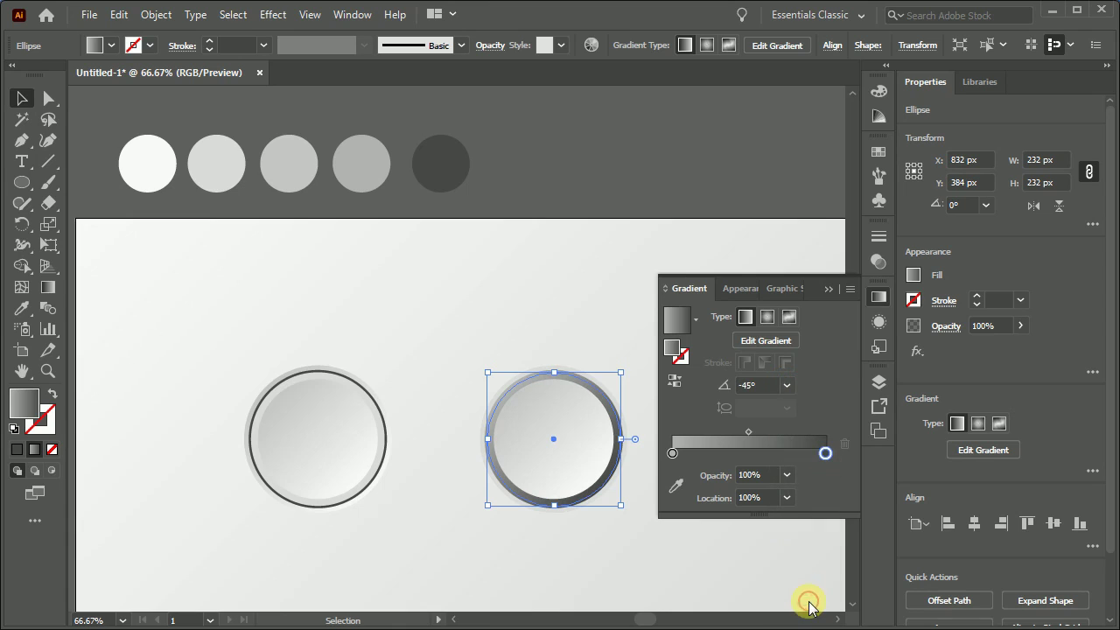
- Set the gradient's left stop to the white swatch and the right stop to the third swatch's grey
click(675, 487)
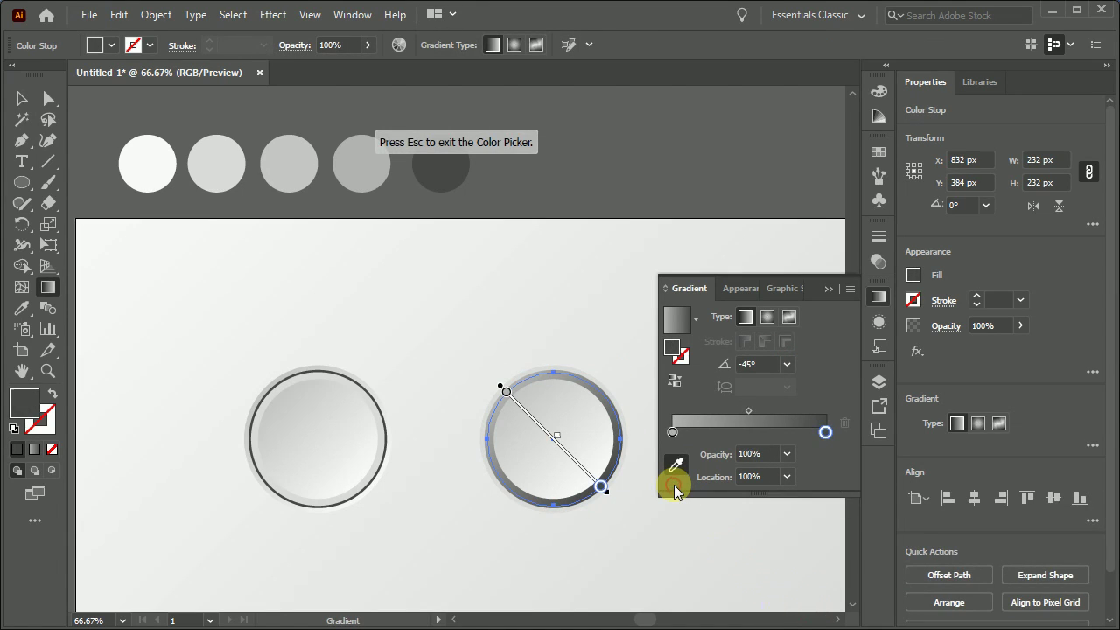
click(673, 433)
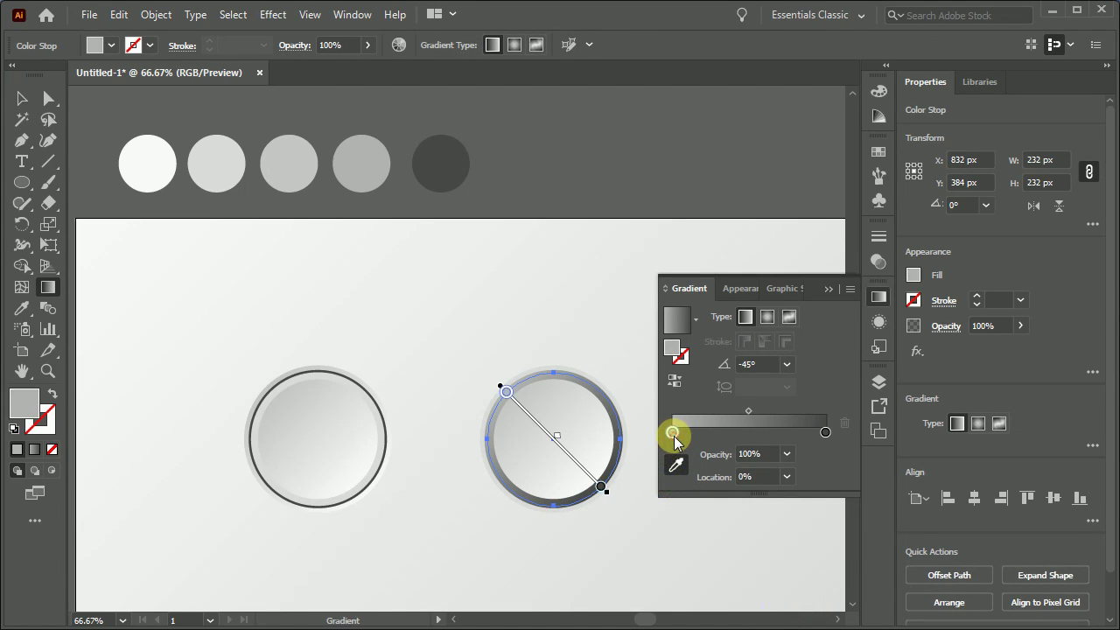
click(154, 173)
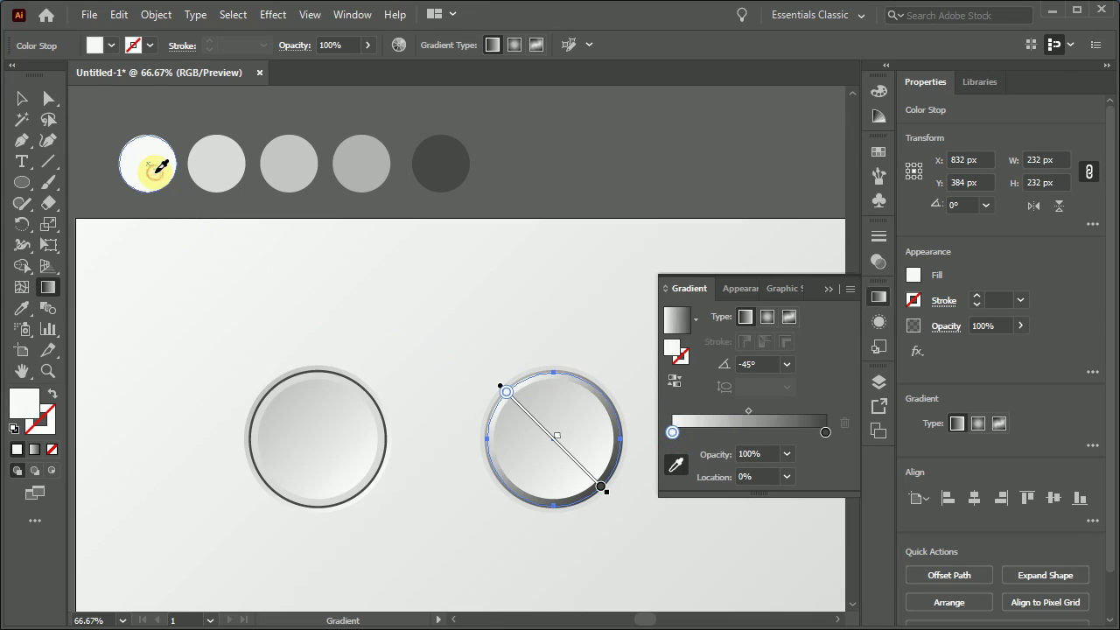
click(826, 433)
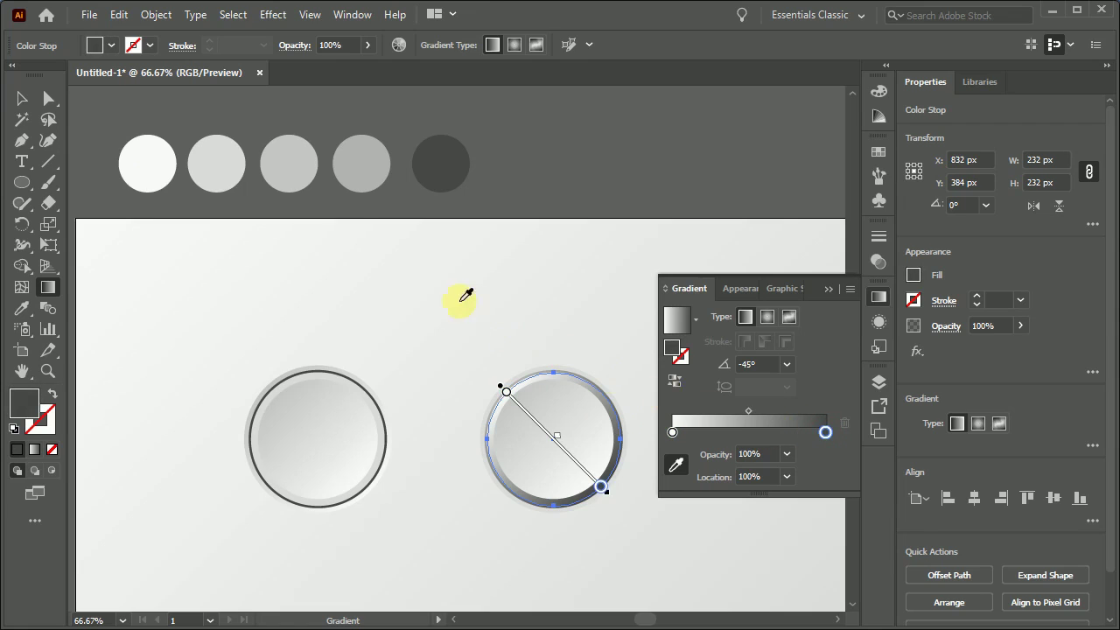
click(294, 174)
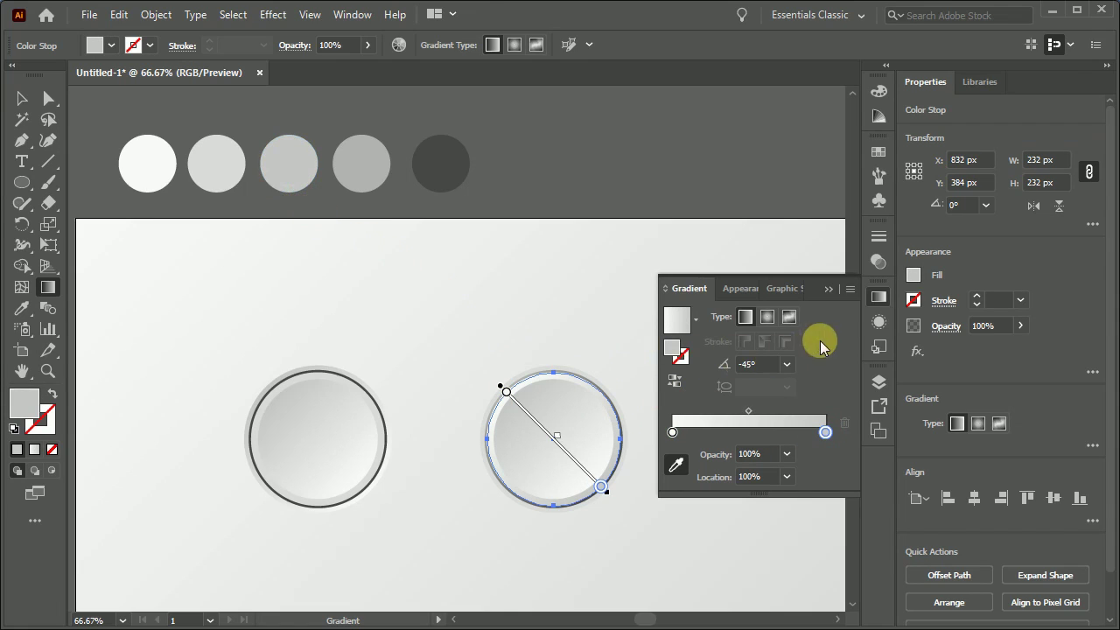
click(877, 299)
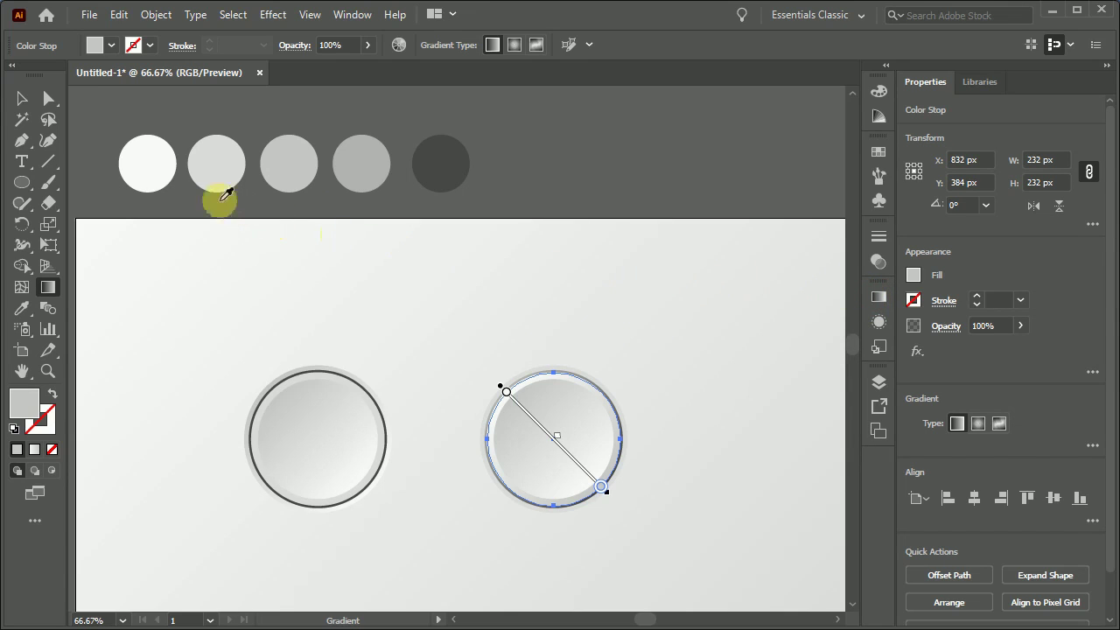
click(22, 99)
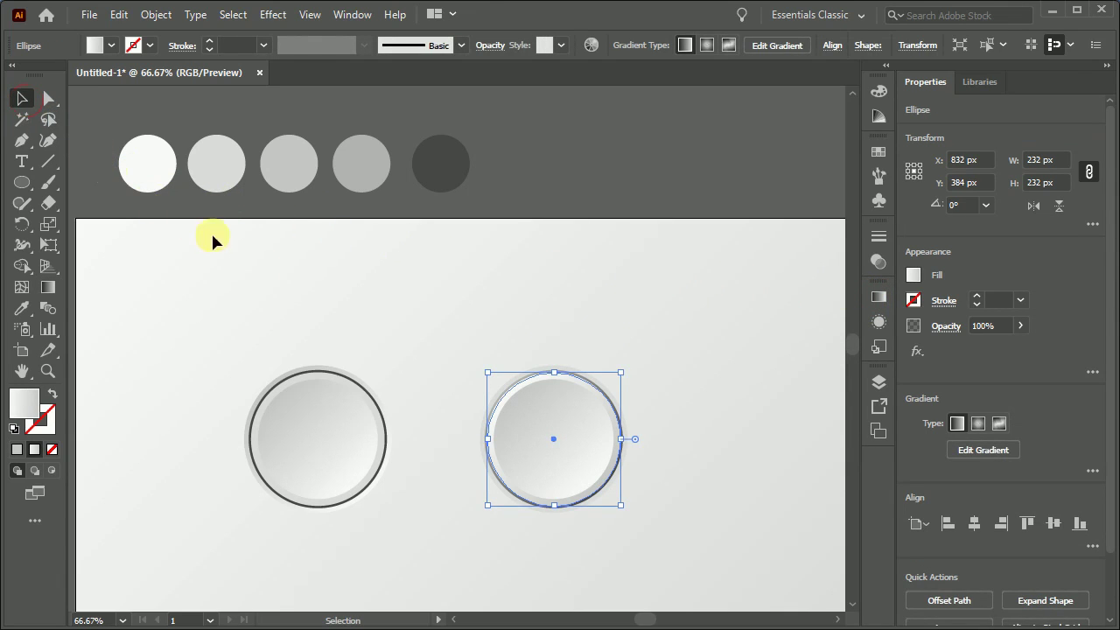
click(447, 347)
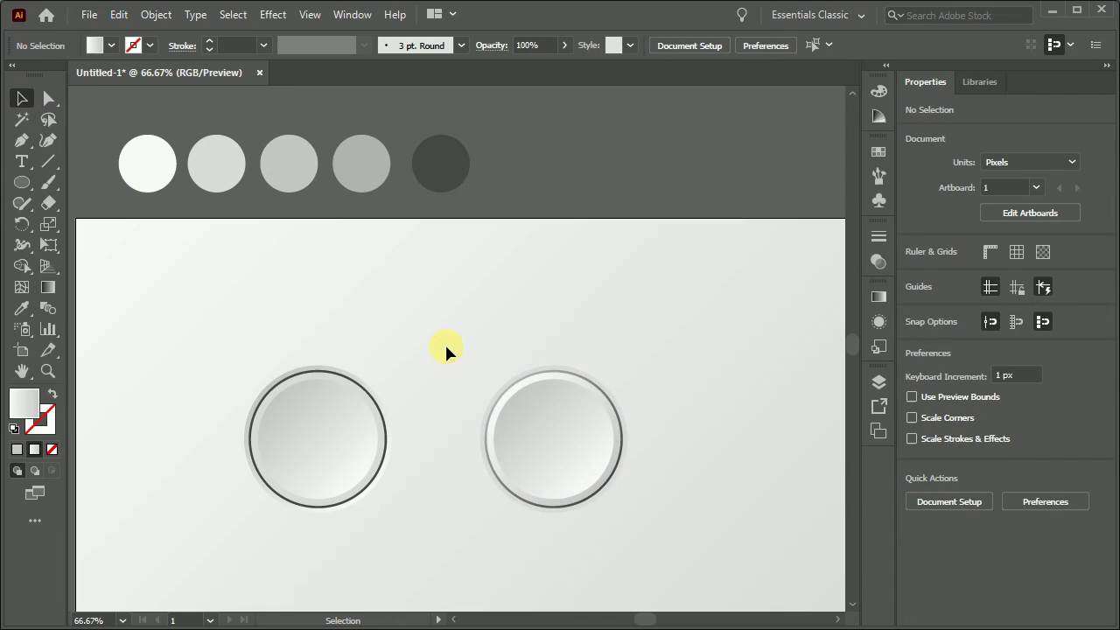
- Duplicate the right button's 232 px circle 12 px down-right, to X 844, Y 396
key(ctrl+plus)
key(ctrl+plus)
key(ctrl+plus)
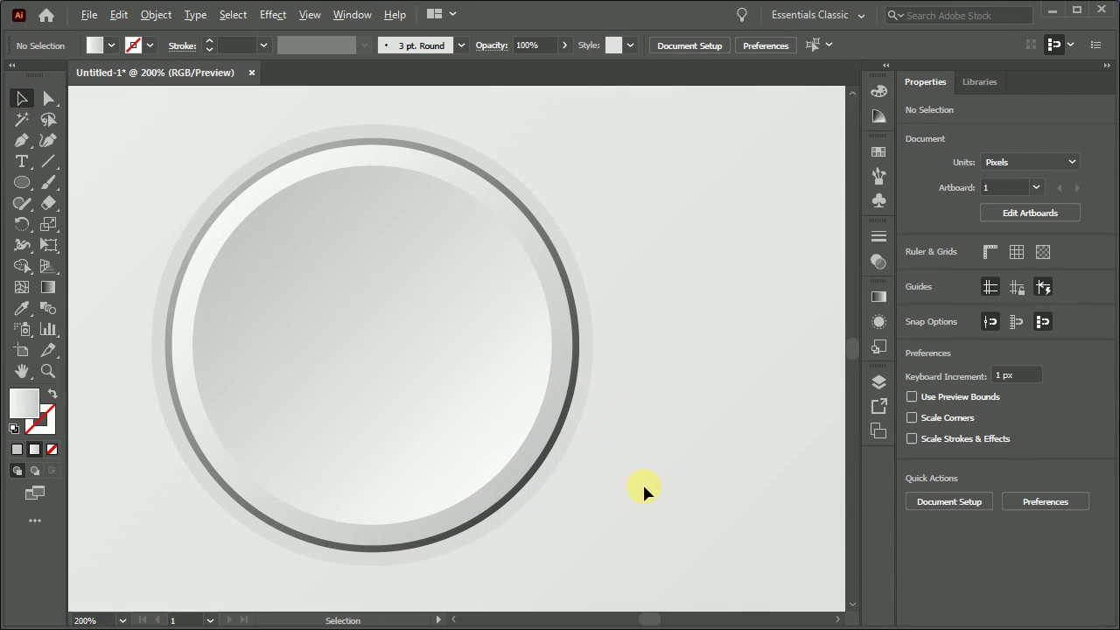
scroll(643, 482, down, 2)
scroll(618, 471, up, 1)
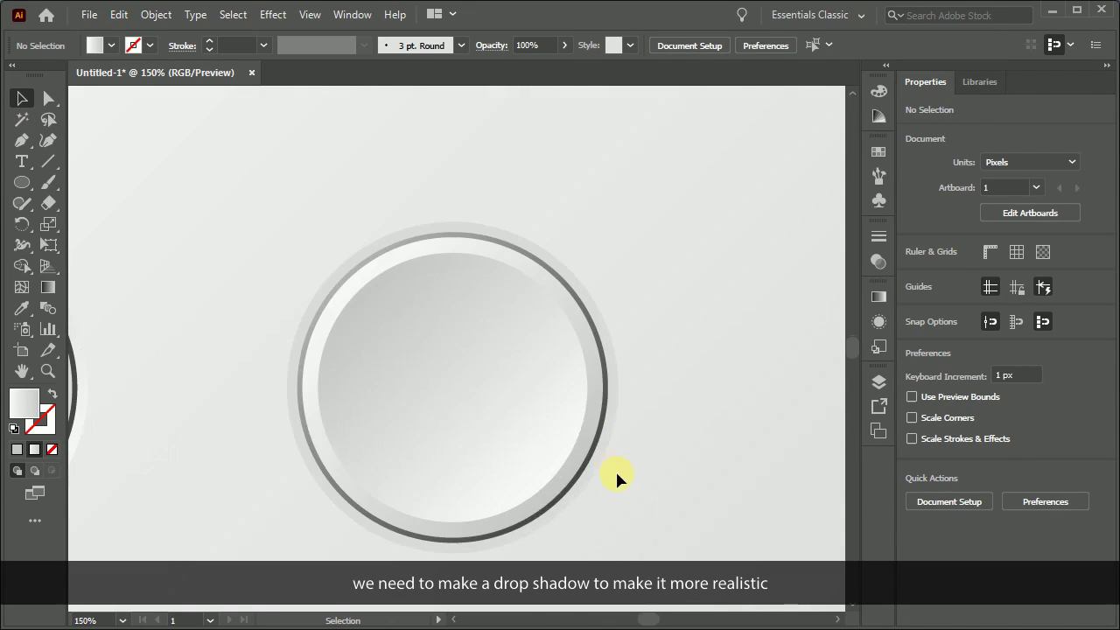
click(586, 449)
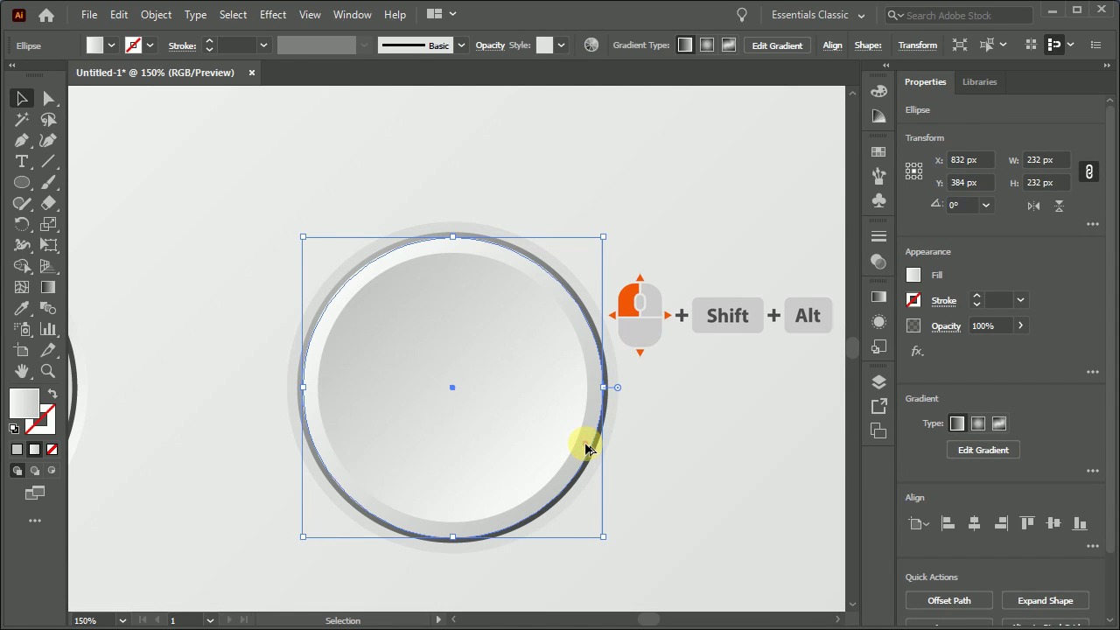
drag(586, 449, 603, 468)
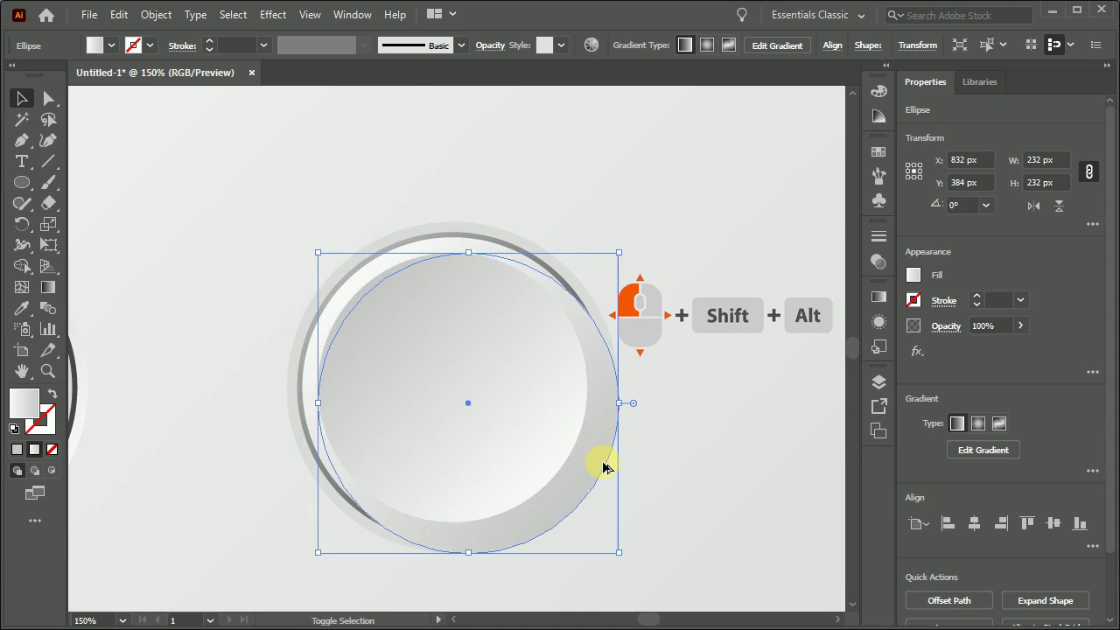
scroll(603, 468, down, 1)
scroll(602, 469, down, 2)
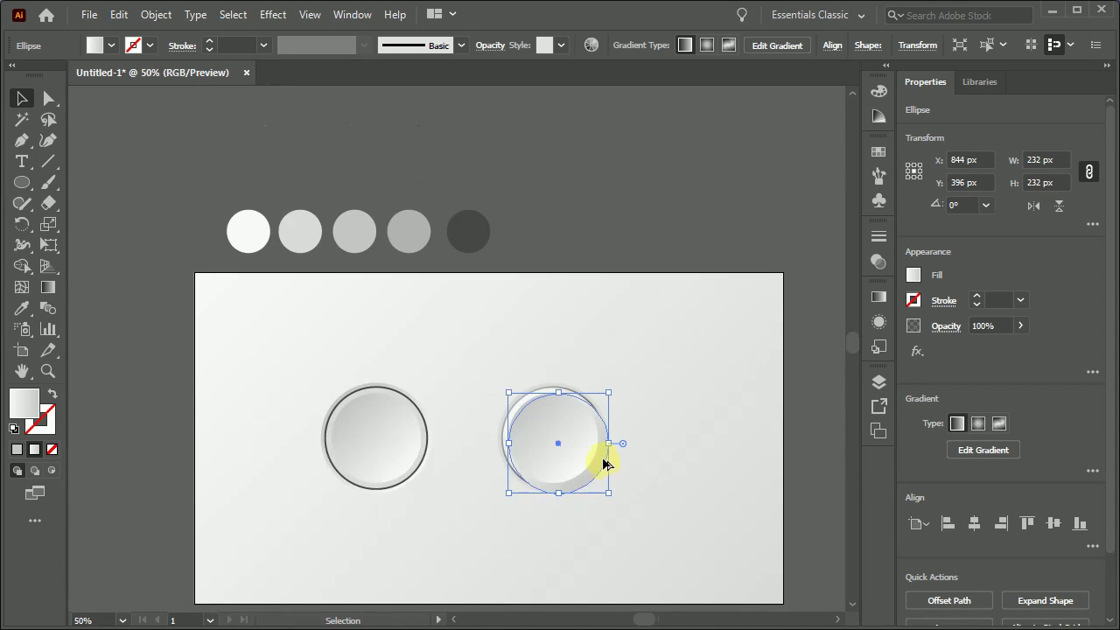
- Fill the offset copy with the fourth swatch's grey and set its blending mode to Multiply
click(23, 311)
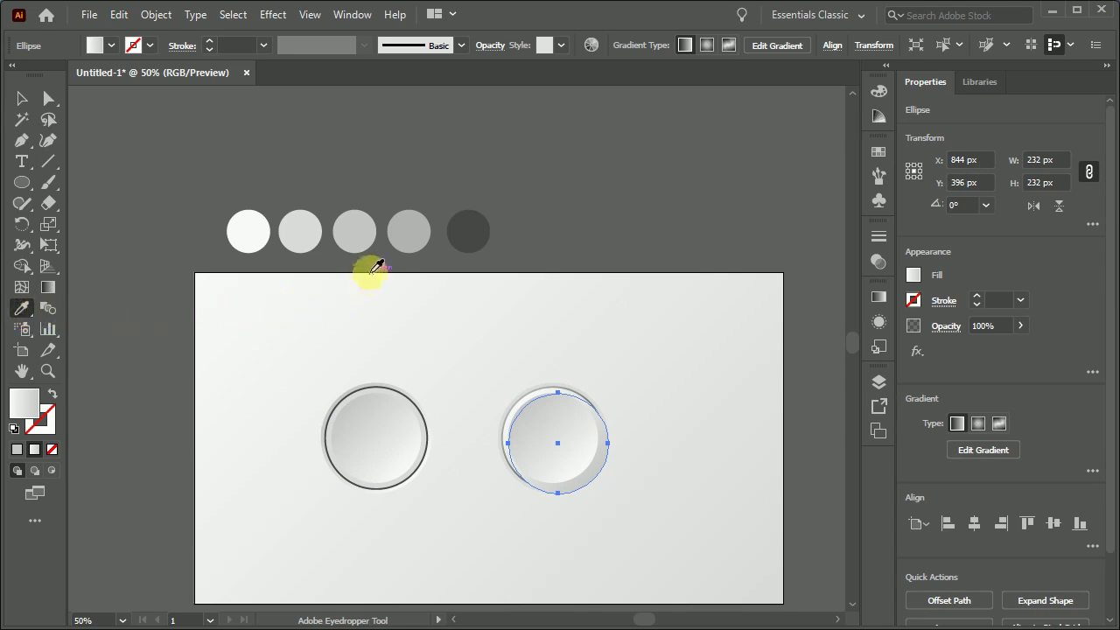
click(412, 235)
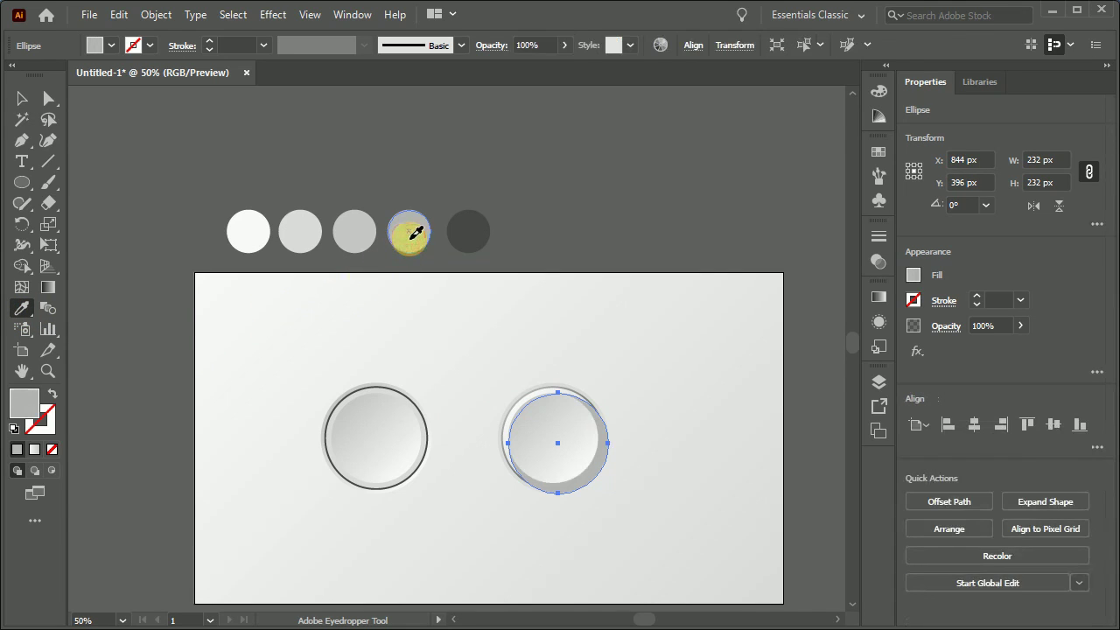
click(936, 326)
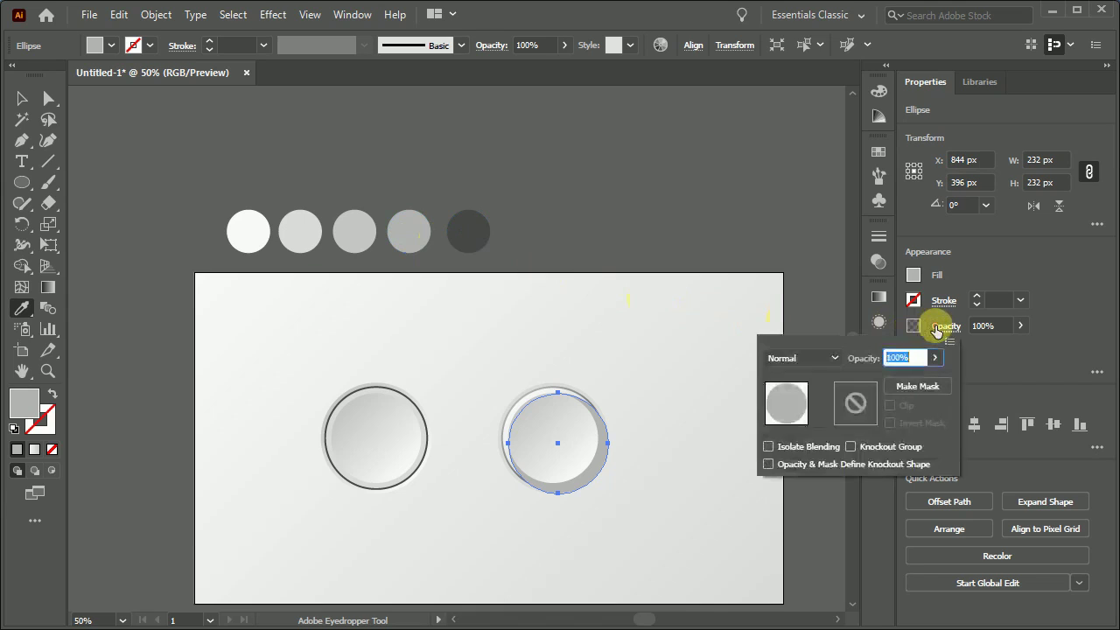
click(836, 359)
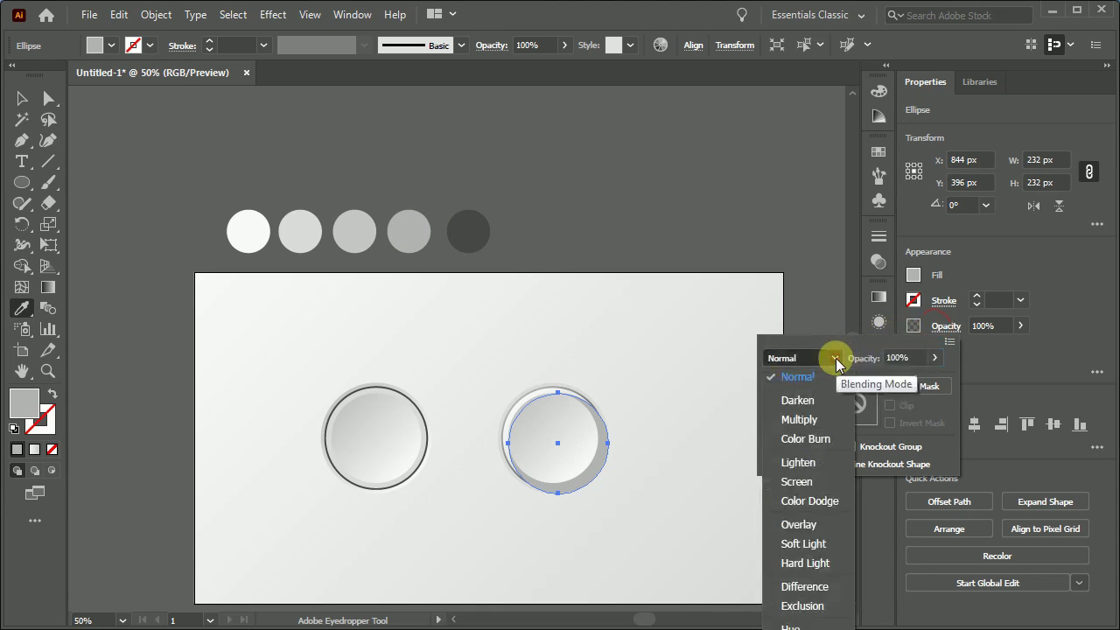
click(799, 419)
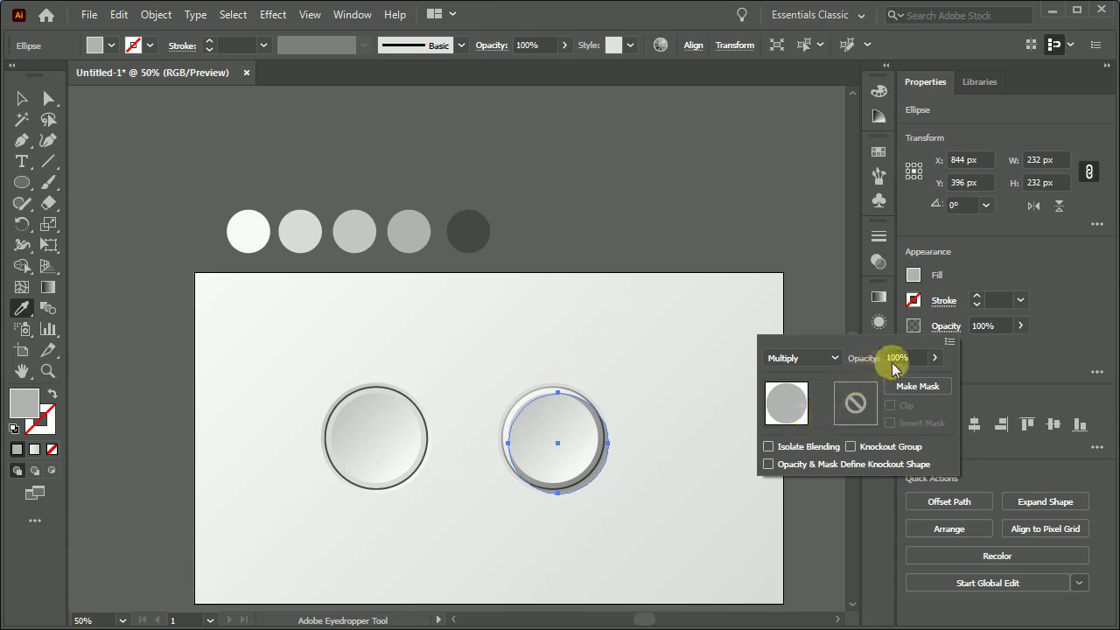
click(944, 331)
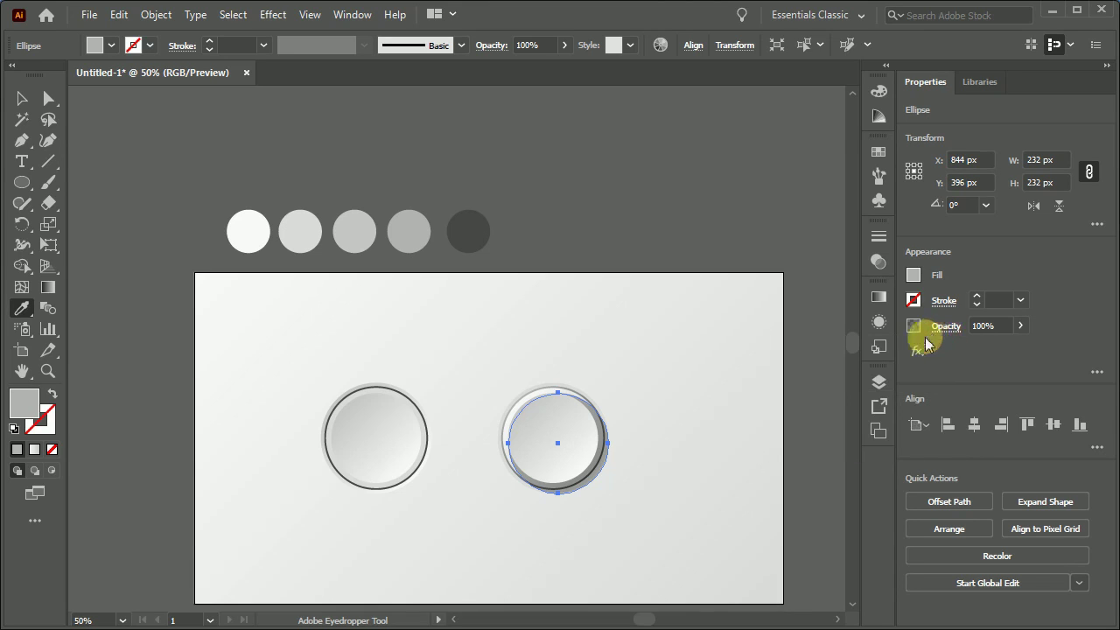
click(22, 98)
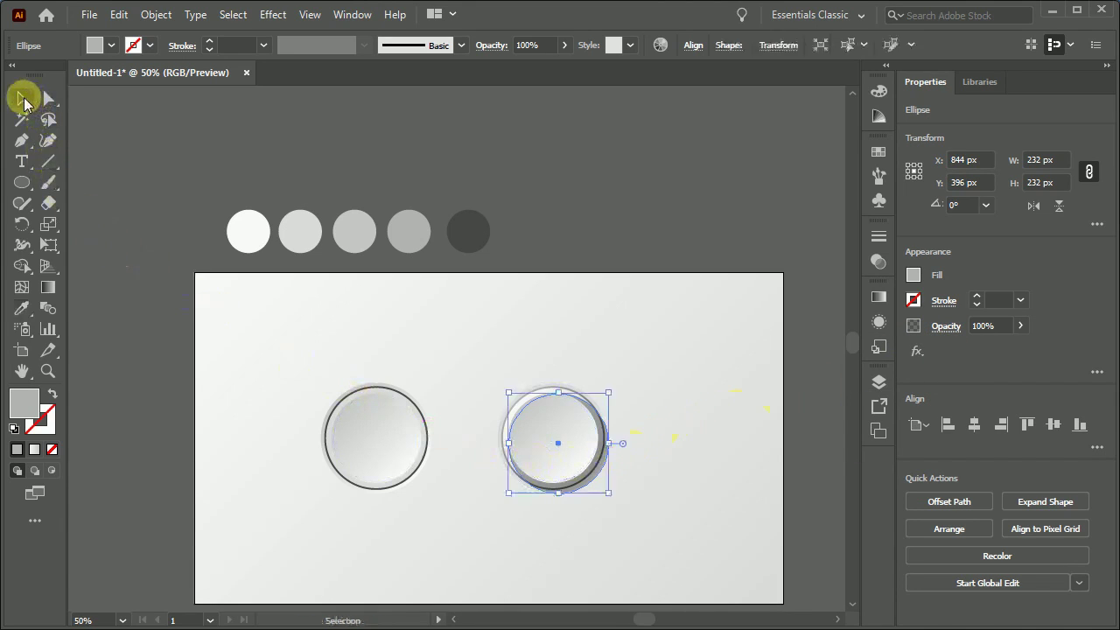
- Send the grey shadow circle backward one level, behind the 232 px gradient circle
click(505, 331)
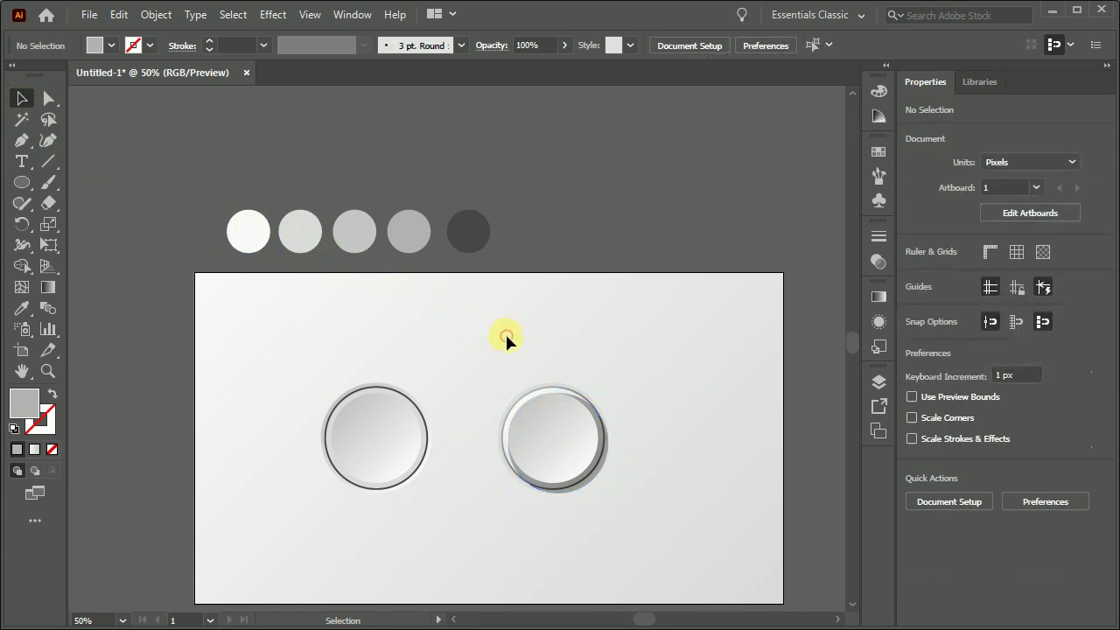
scroll(553, 487, up, 1)
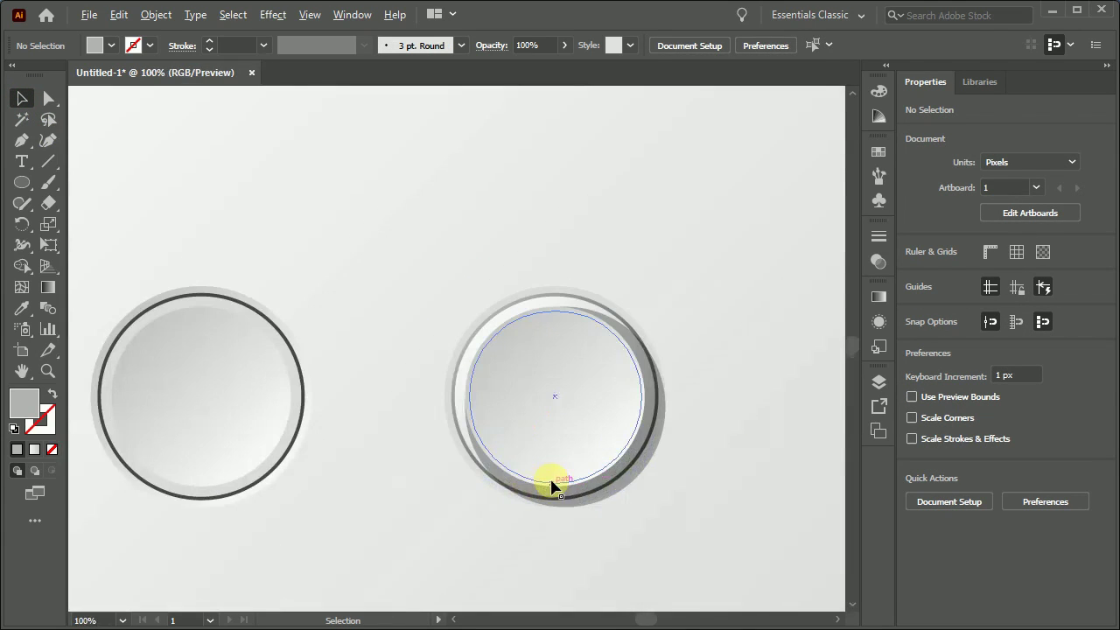
scroll(648, 494, up, 1)
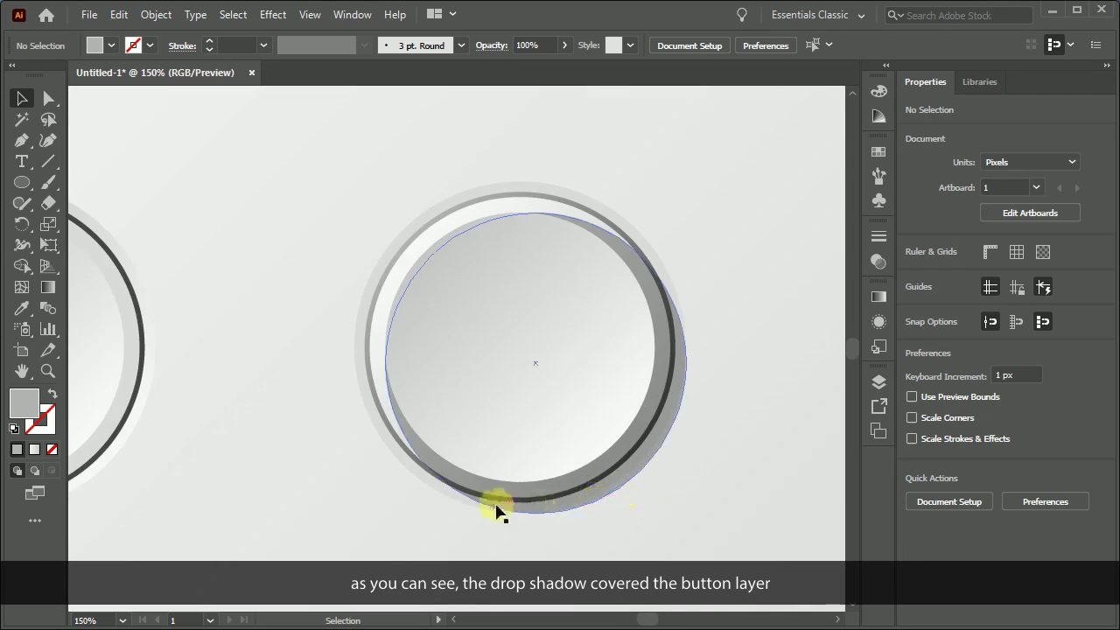
click(643, 467)
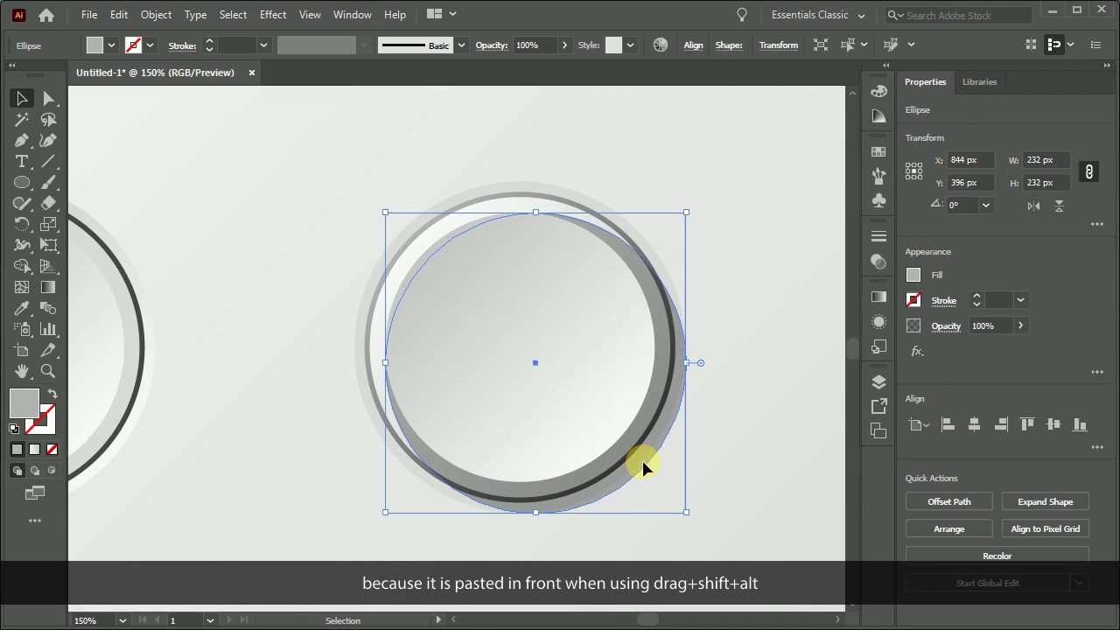
right_click(599, 159)
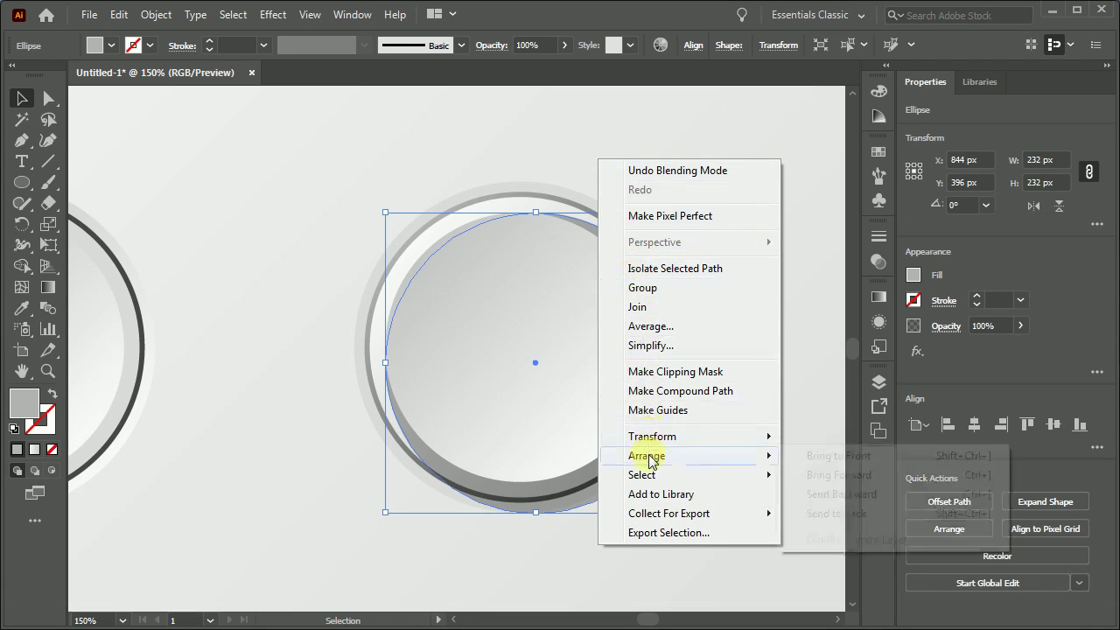
mouse_move(647, 456)
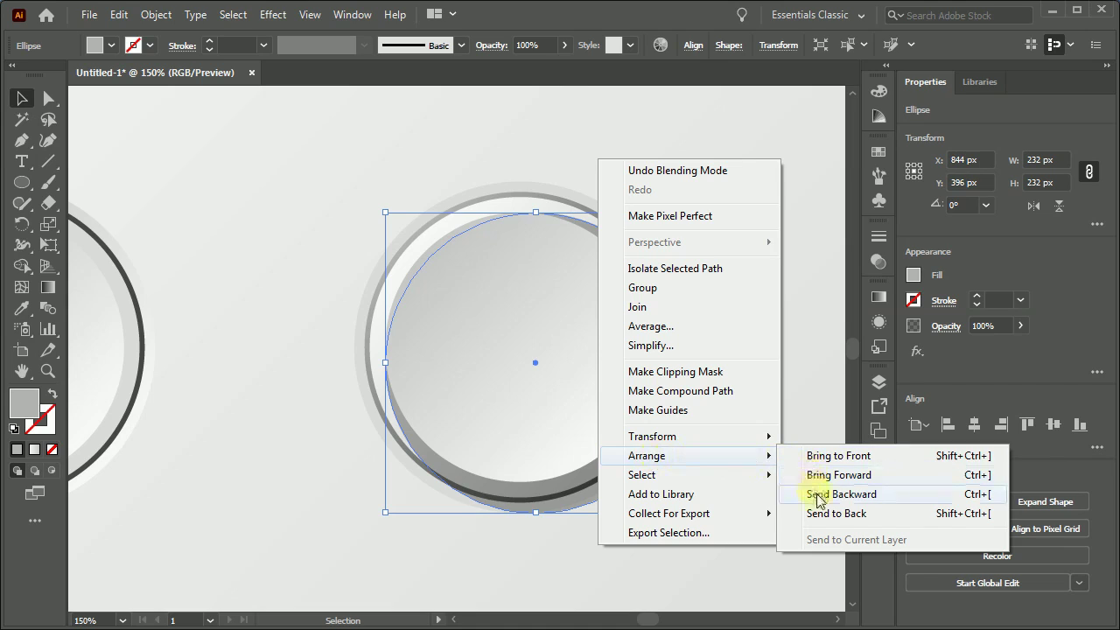
click(841, 494)
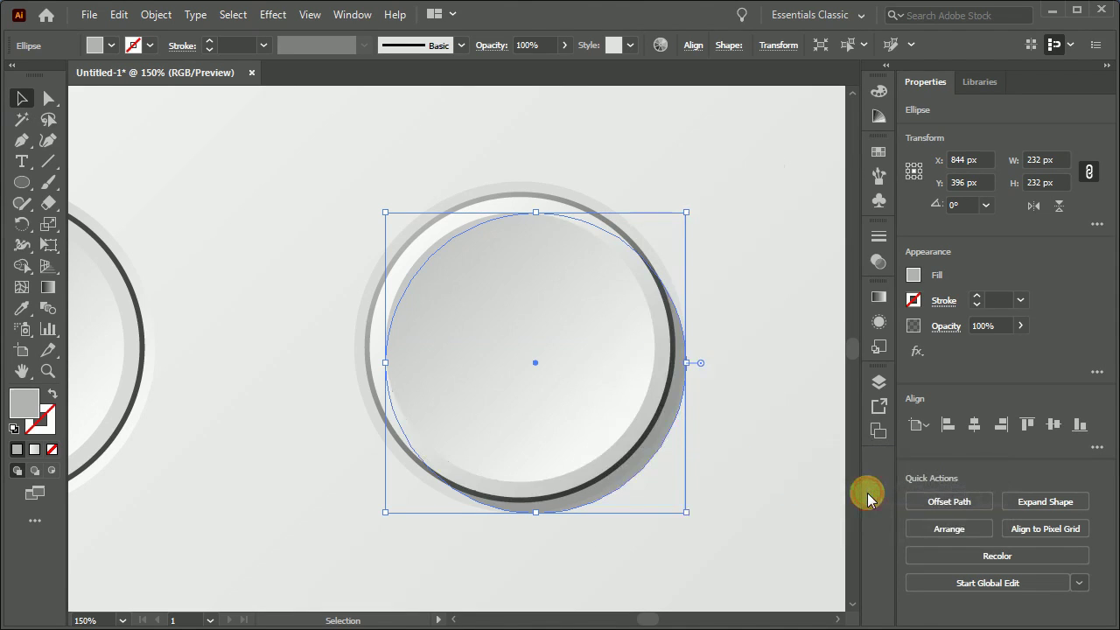
click(741, 499)
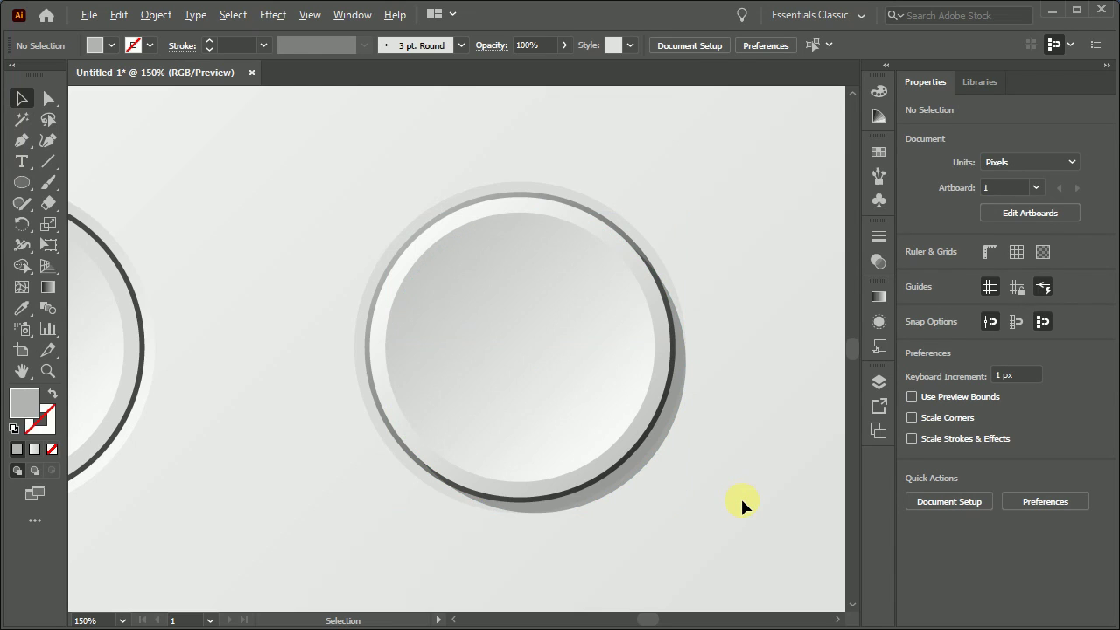
scroll(740, 496, down, 1)
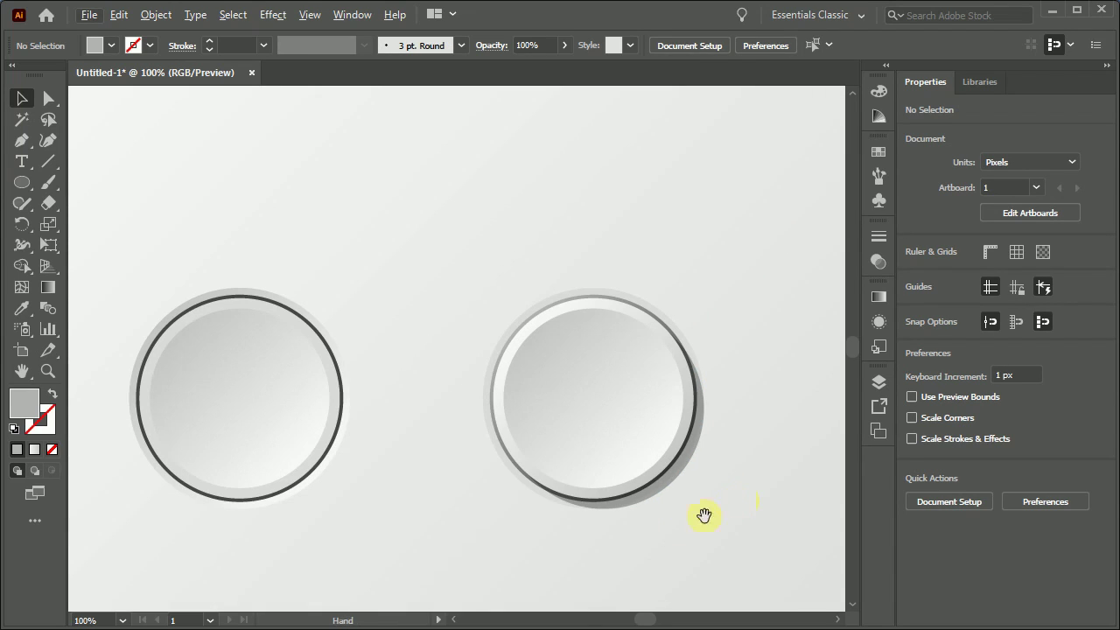
mouse_move(648, 540)
mouse_down()
mouse_move(717, 553)
mouse_move(698, 556)
mouse_up()
scroll(717, 553, down, 1)
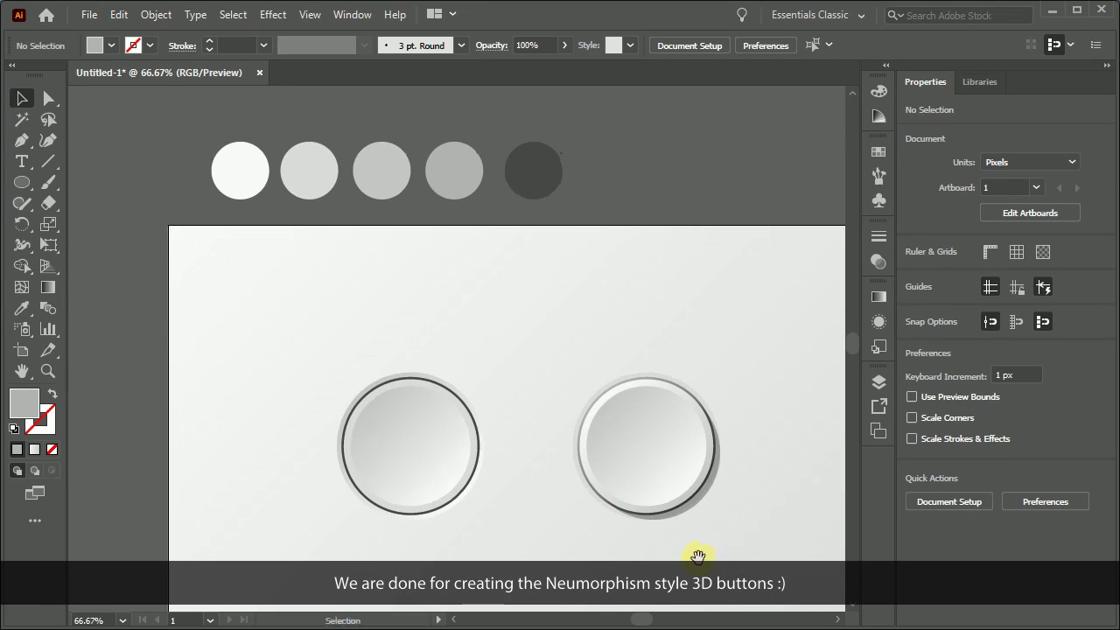